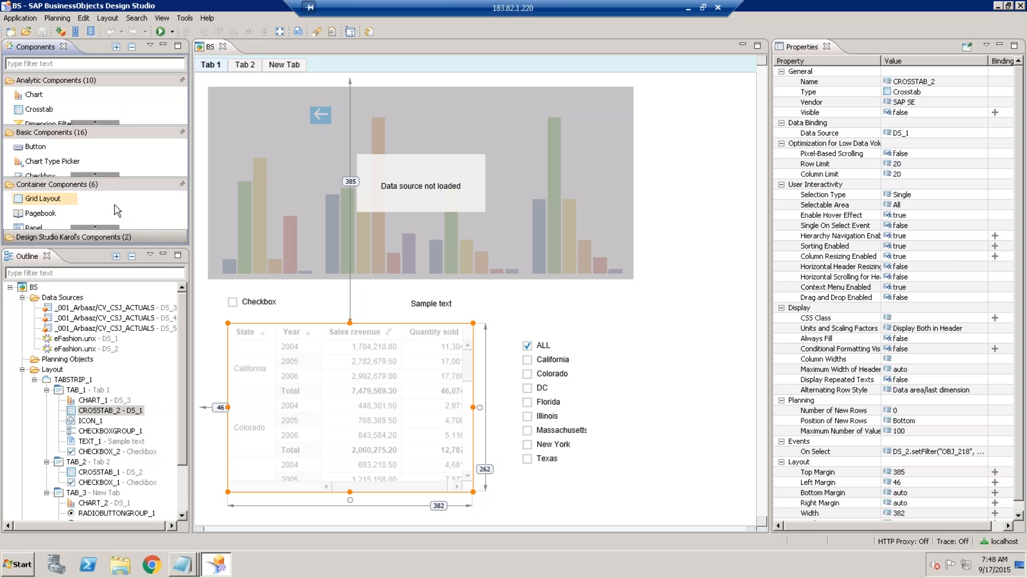
# Step: Add a dropdown box beside the state checkbox group on Tab 1 and insert eight items, Value1 to Value8, into its list
pyautogui.click(102, 182)
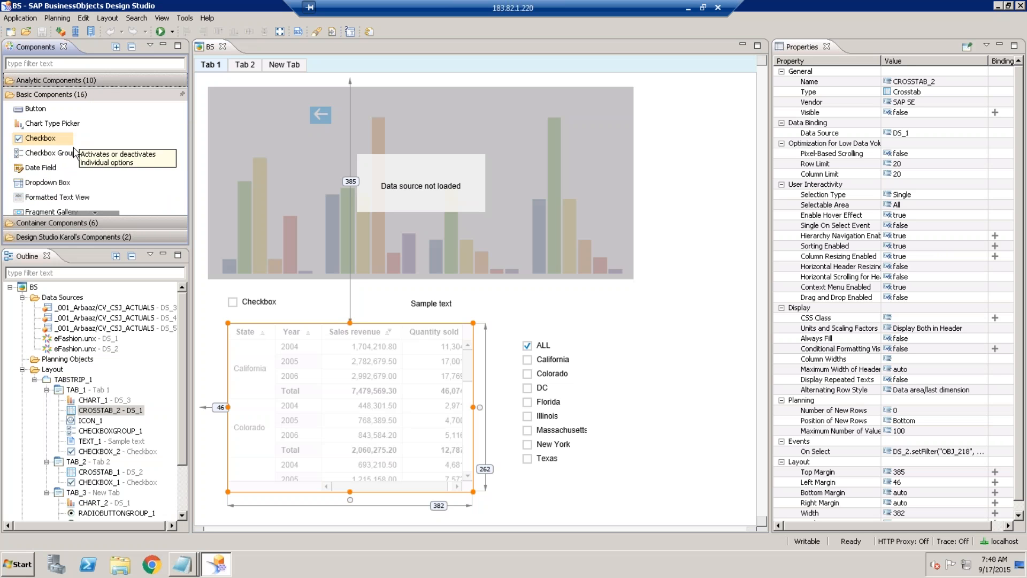
pyautogui.moveTo(49, 184); pyautogui.dragTo(633, 342)
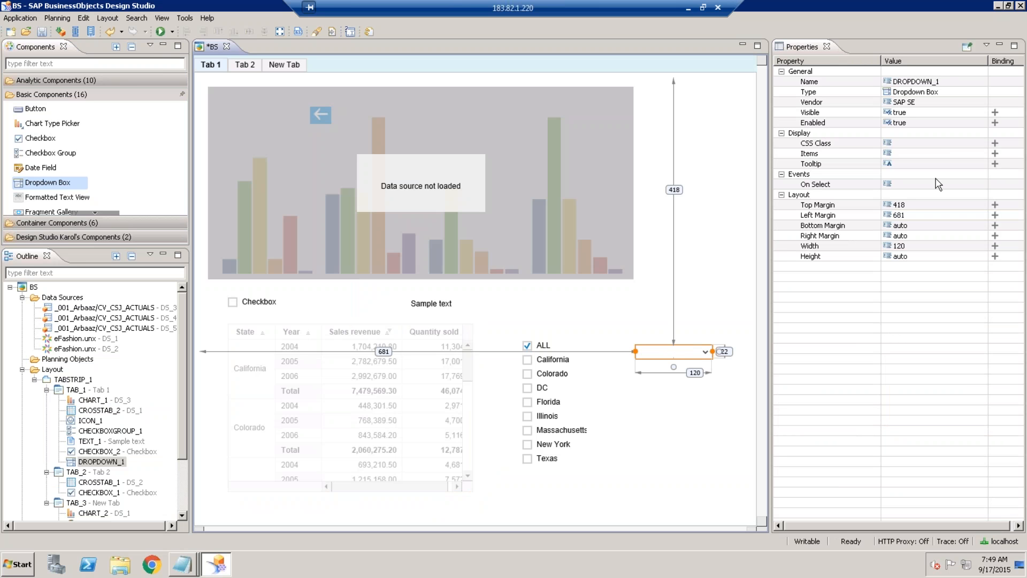
pyautogui.click(937, 155)
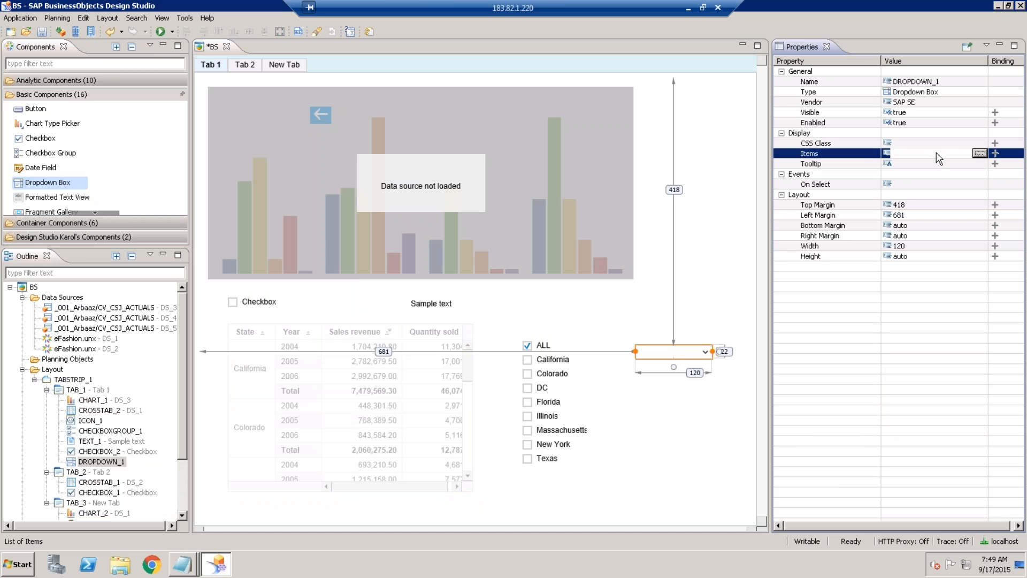
pyautogui.click(979, 154)
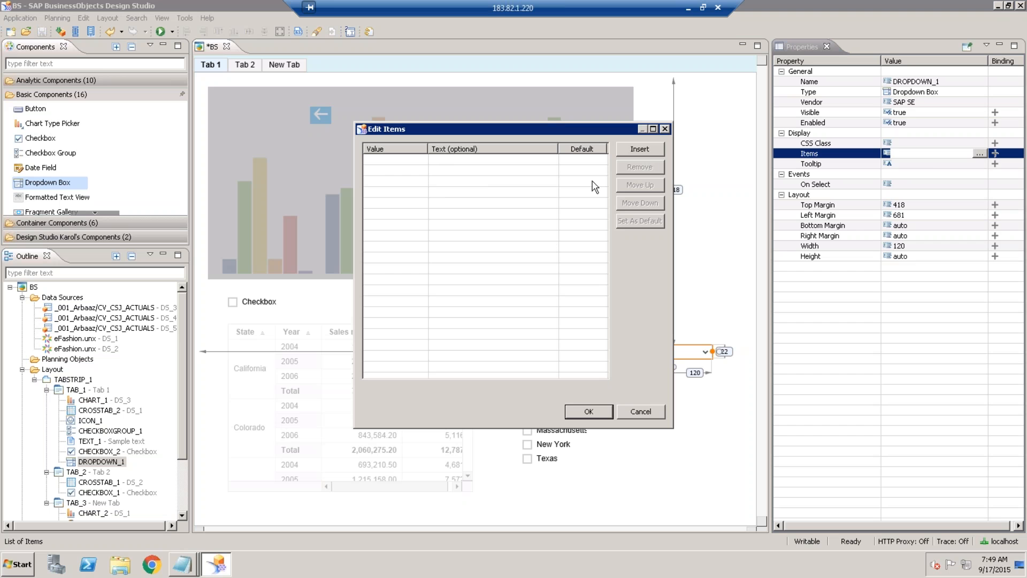
pyautogui.click(642, 152)
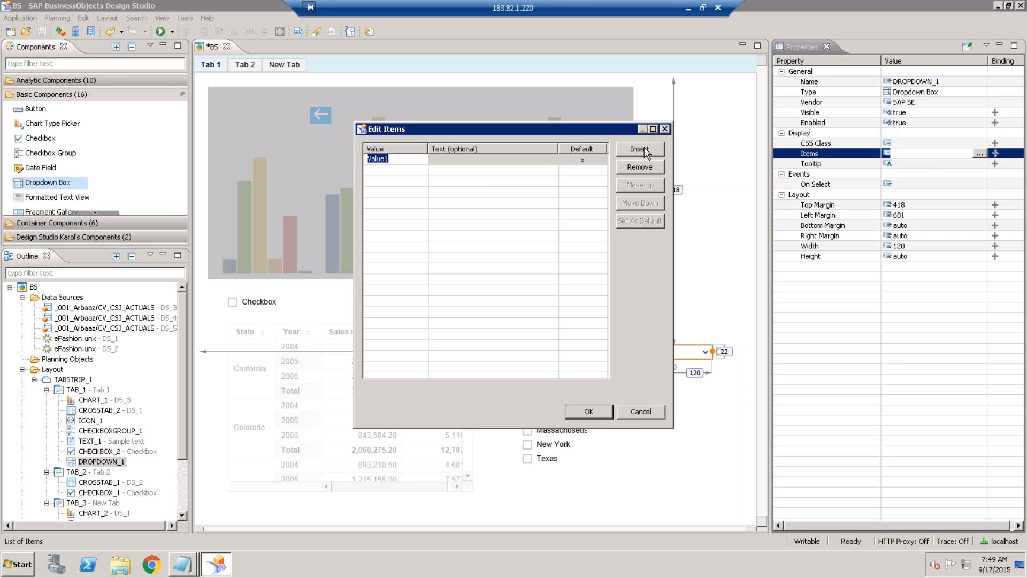
pyautogui.click(640, 150)
pyautogui.click(639, 150)
pyautogui.click(640, 149)
pyautogui.click(639, 150)
pyautogui.click(639, 149)
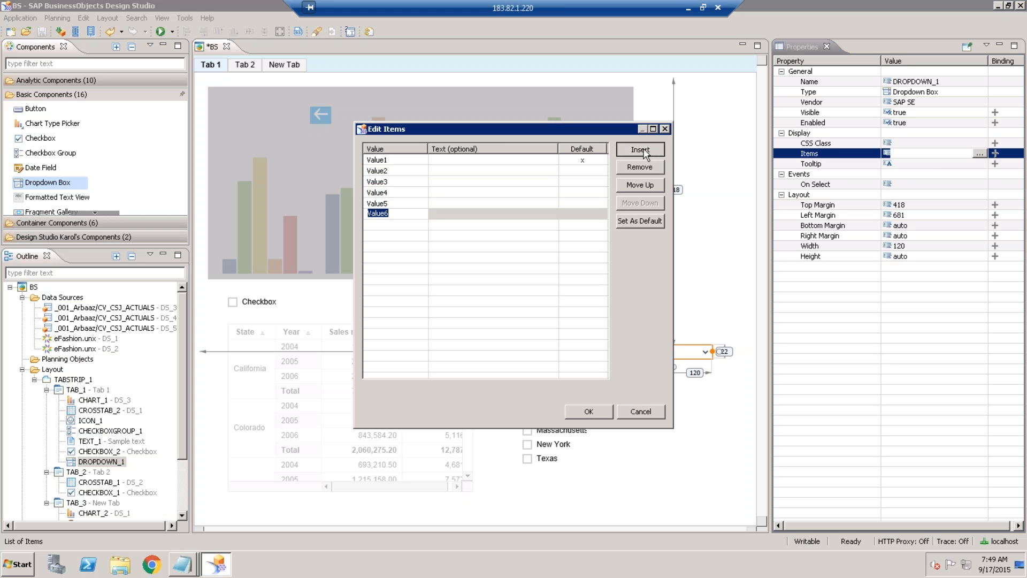
pyautogui.click(640, 150)
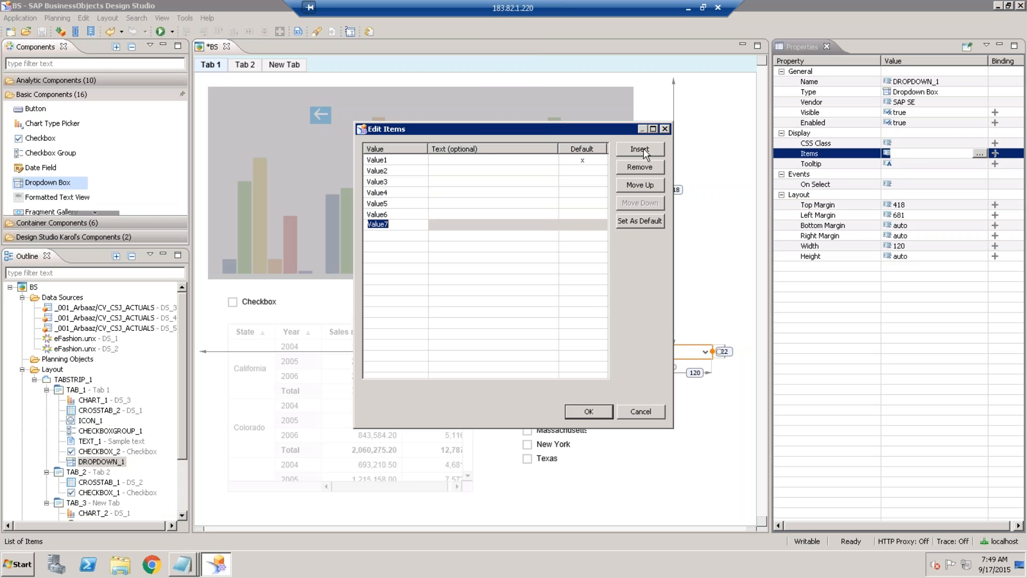
pyautogui.click(641, 150)
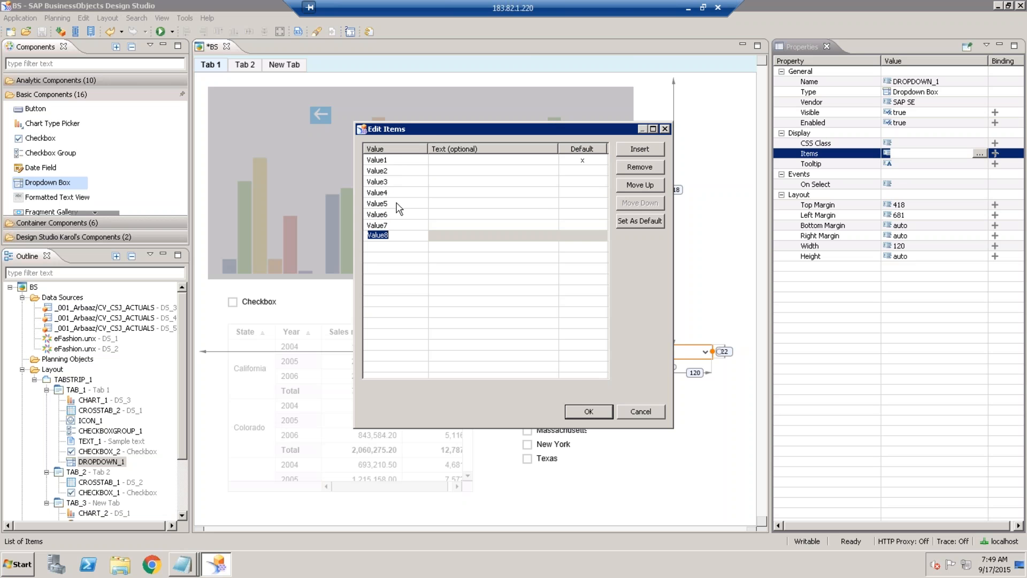
pyautogui.click(589, 411)
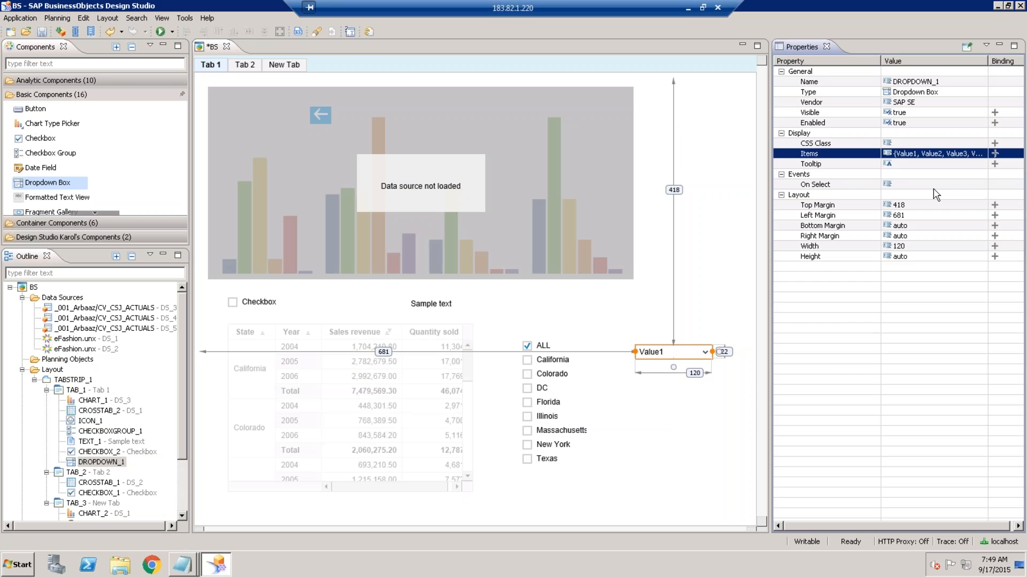
pyautogui.click(957, 155)
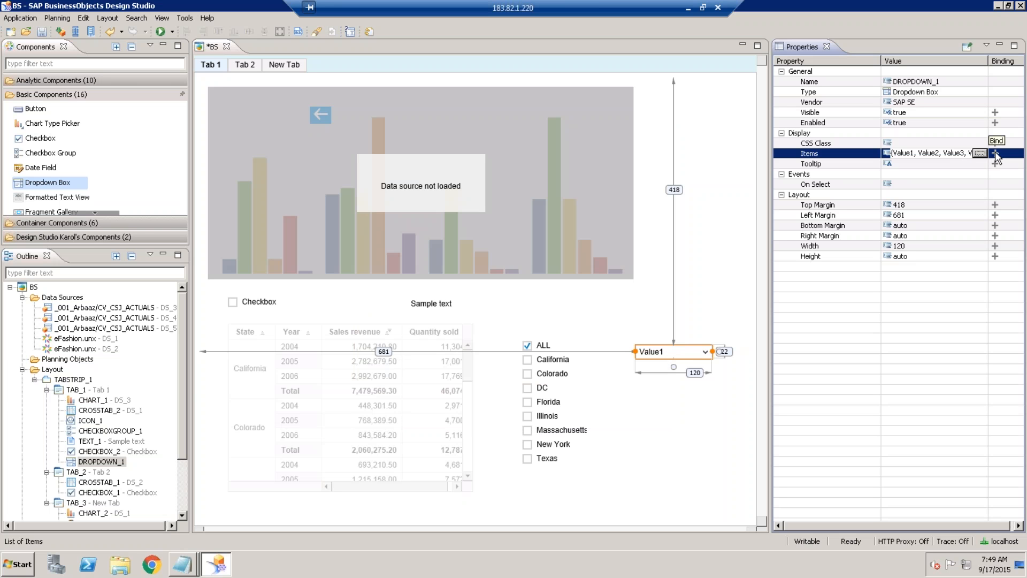
pyautogui.click(994, 154)
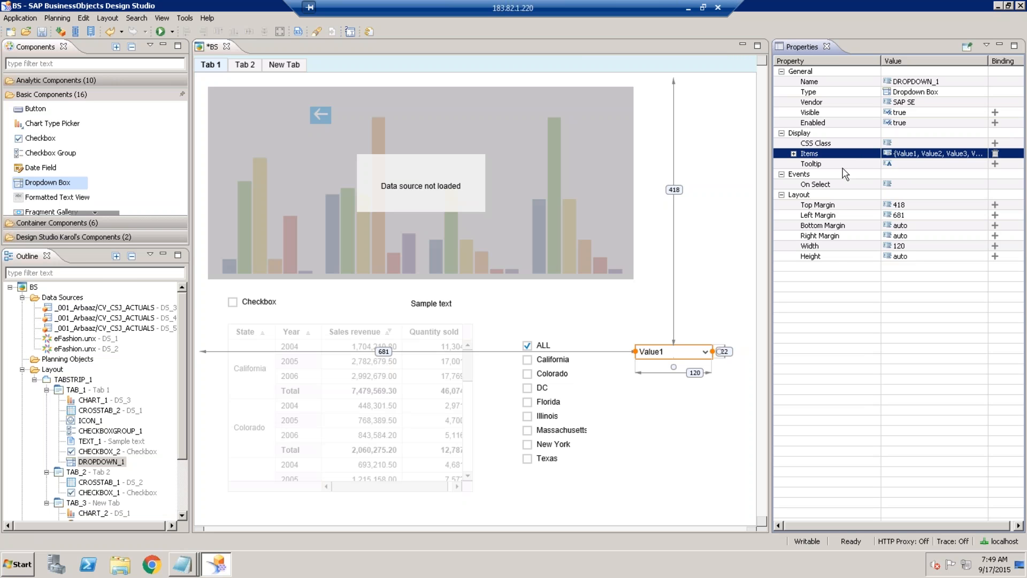
pyautogui.click(794, 154)
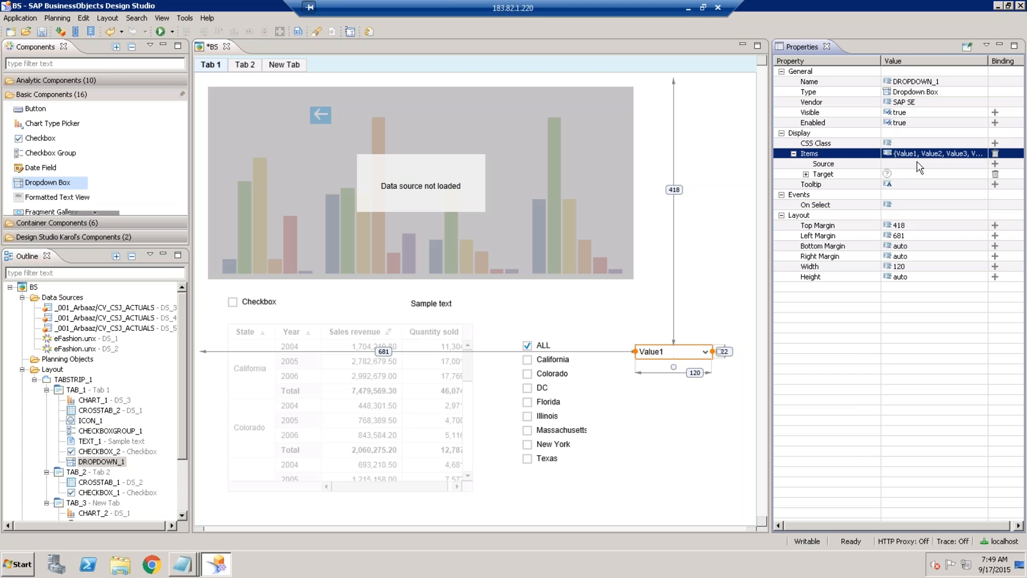
pyautogui.click(995, 164)
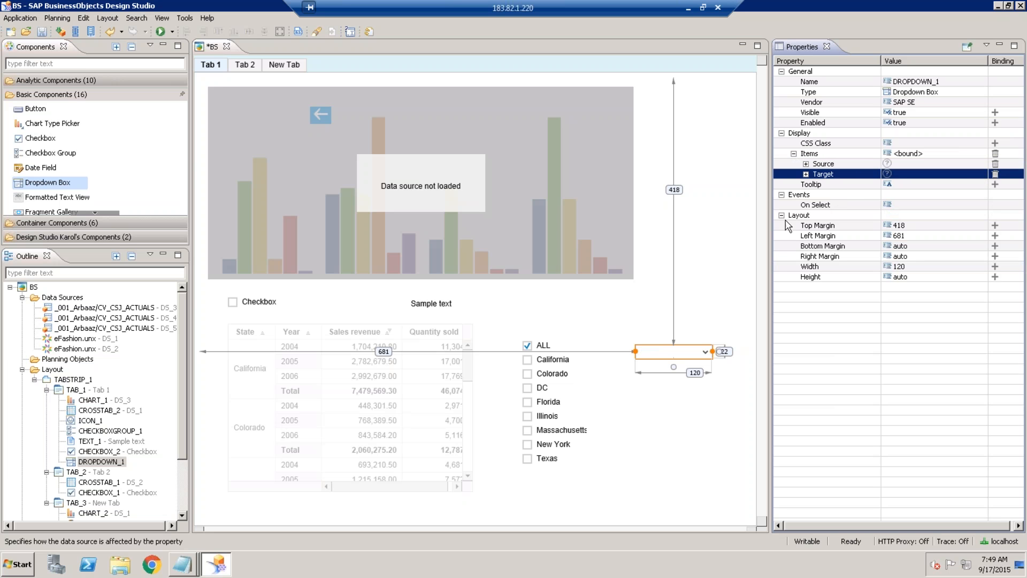
pyautogui.click(995, 170)
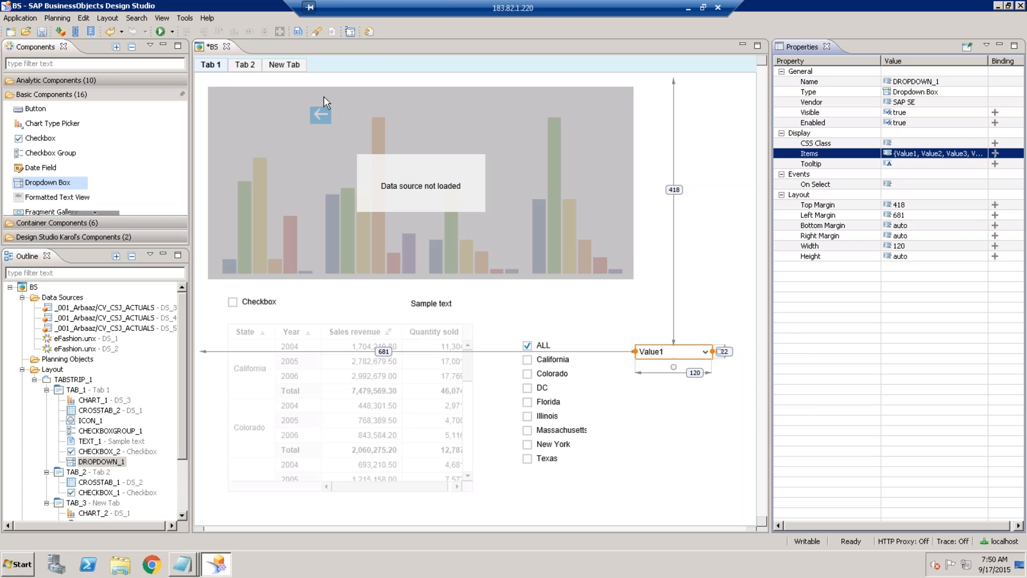
# Step: Review the existing tabs, collapse them in the component tree, and create a fourth tab in TABSTRIP_1
pyautogui.click(293, 69)
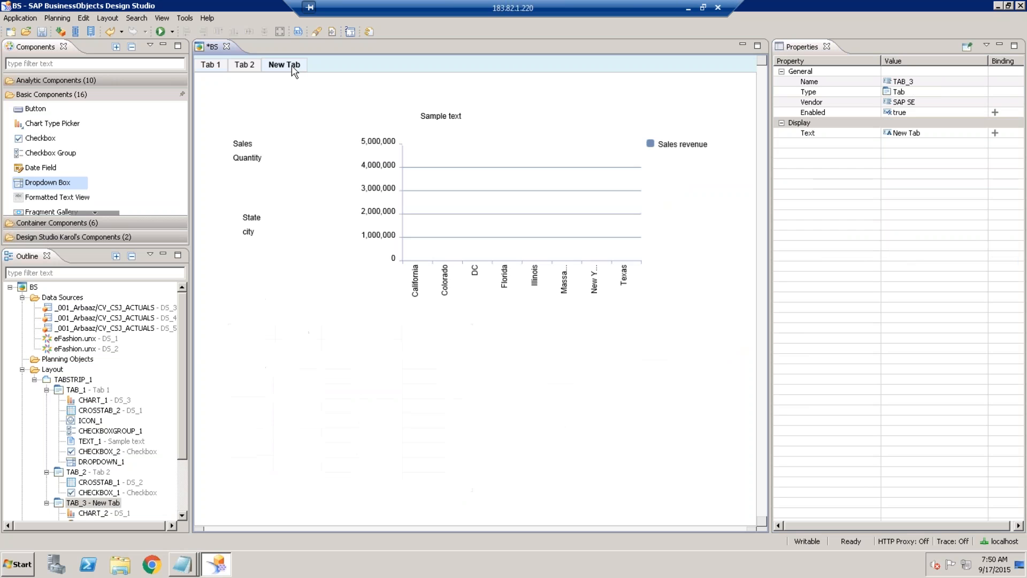
pyautogui.click(243, 68)
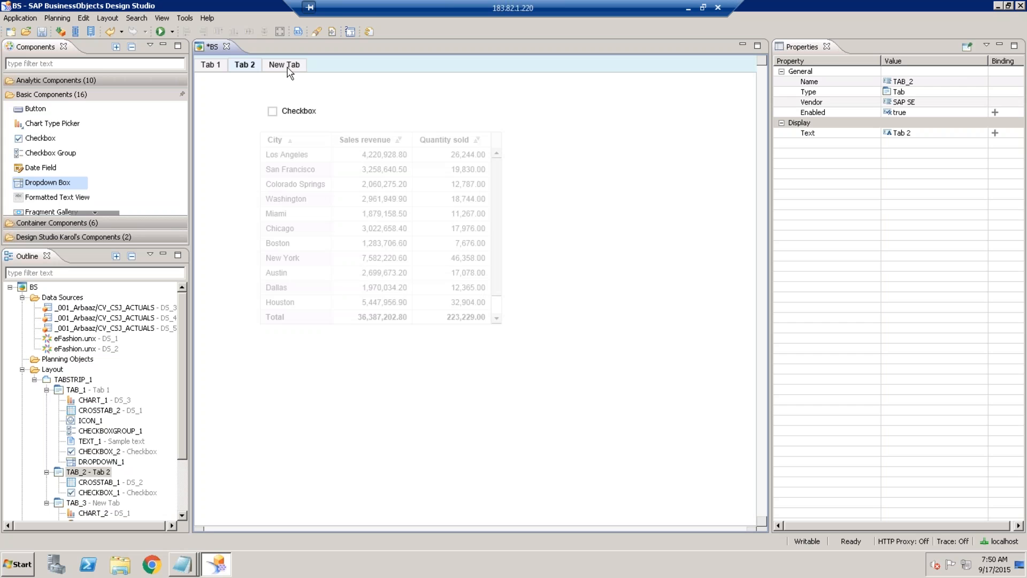
pyautogui.click(288, 69)
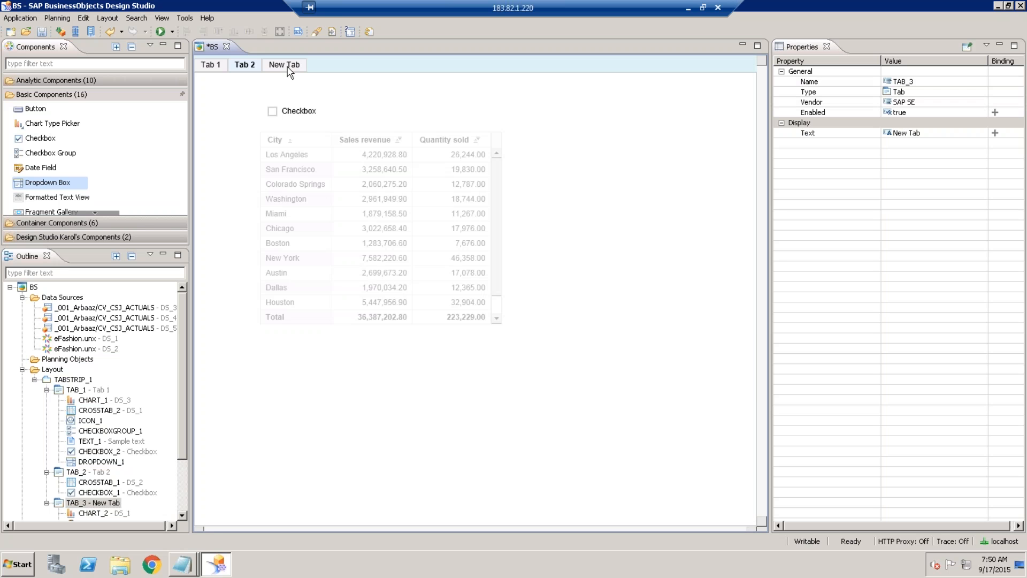
pyautogui.click(47, 389)
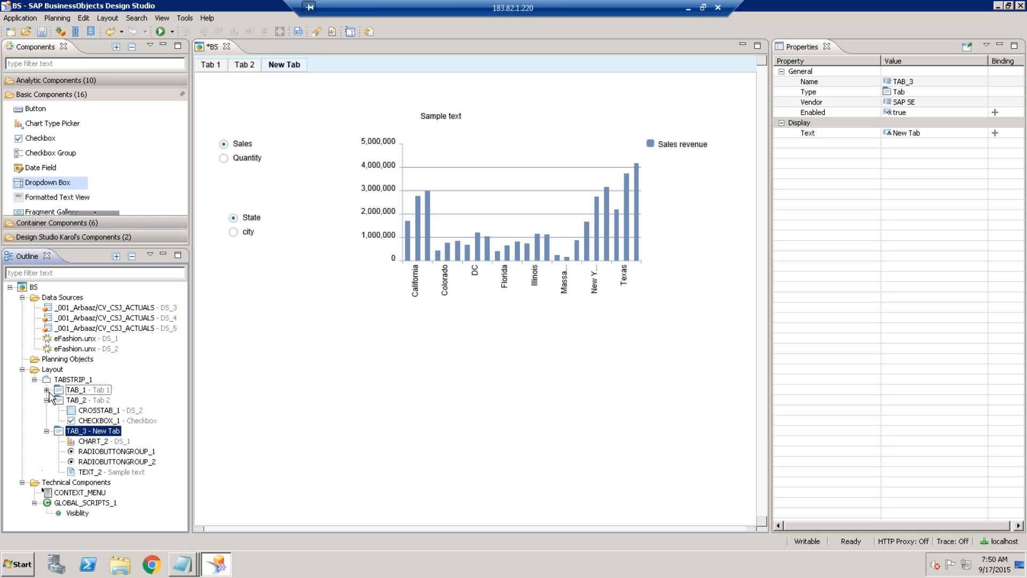
pyautogui.click(47, 431)
pyautogui.click(47, 400)
pyautogui.rightClick(61, 383)
pyautogui.moveTo(98, 384)
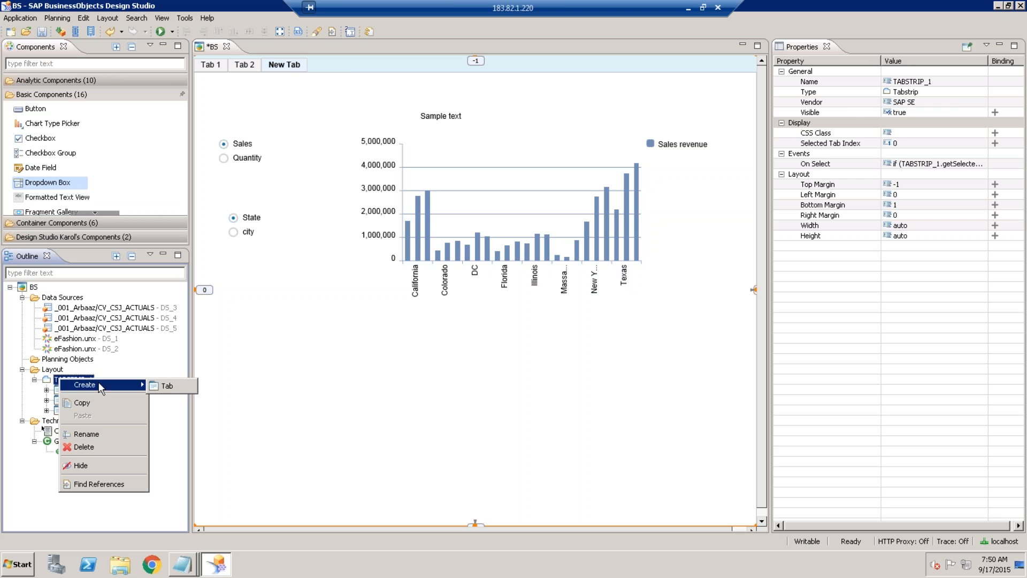
pyautogui.click(167, 386)
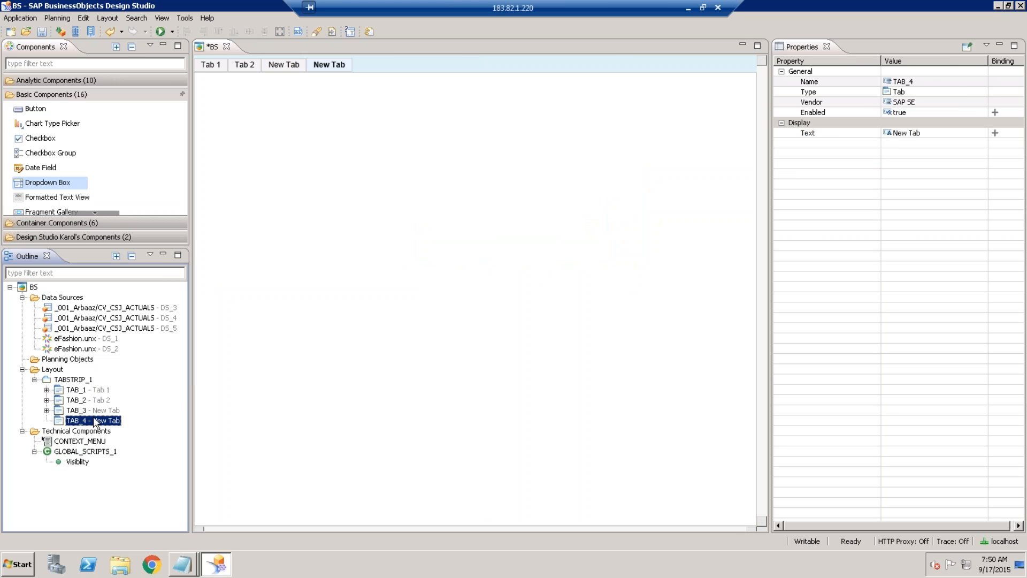
# Step: Place an Info Chart on the new tab with a top margin of about 42 and a left margin of about 49
pyautogui.click(105, 95)
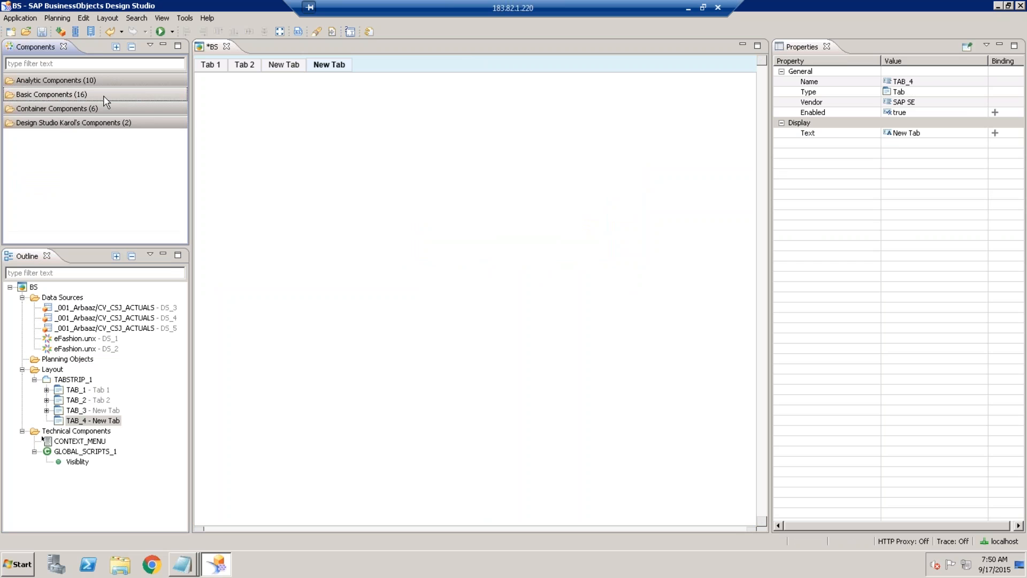
pyautogui.click(94, 80)
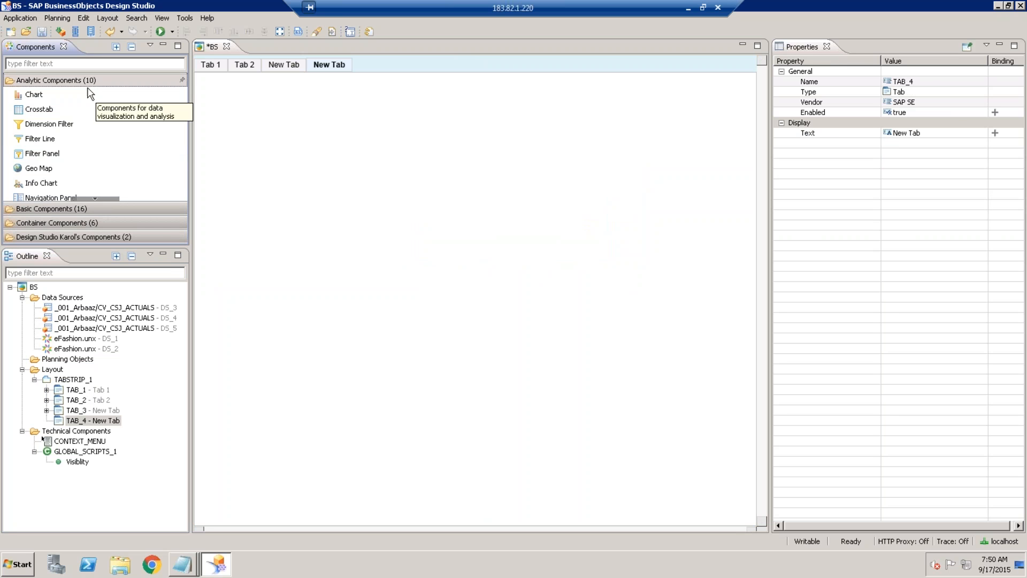
pyautogui.click(39, 168)
pyautogui.scroll(-1, 39, 168)
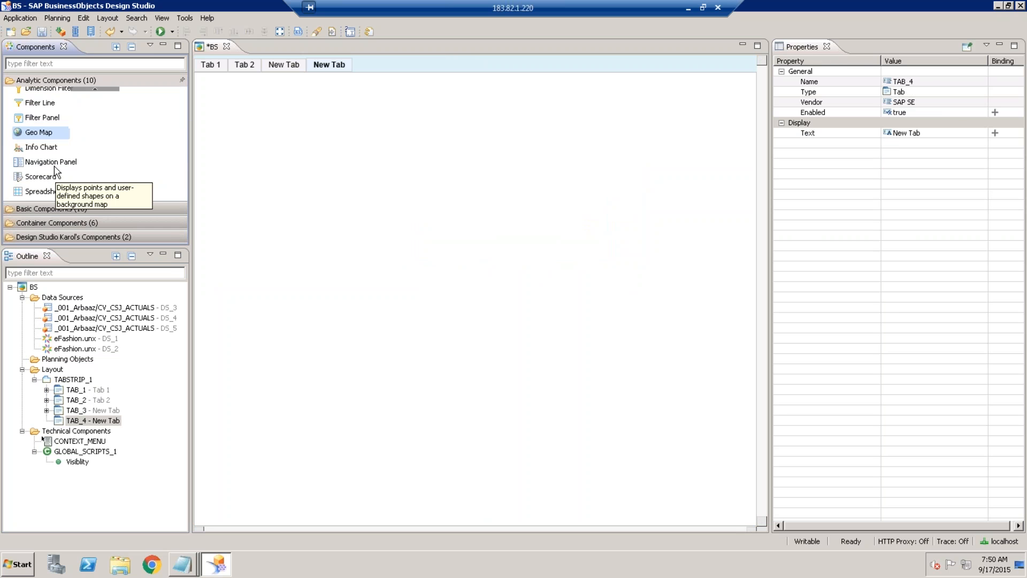
pyautogui.scroll(1, 52, 150)
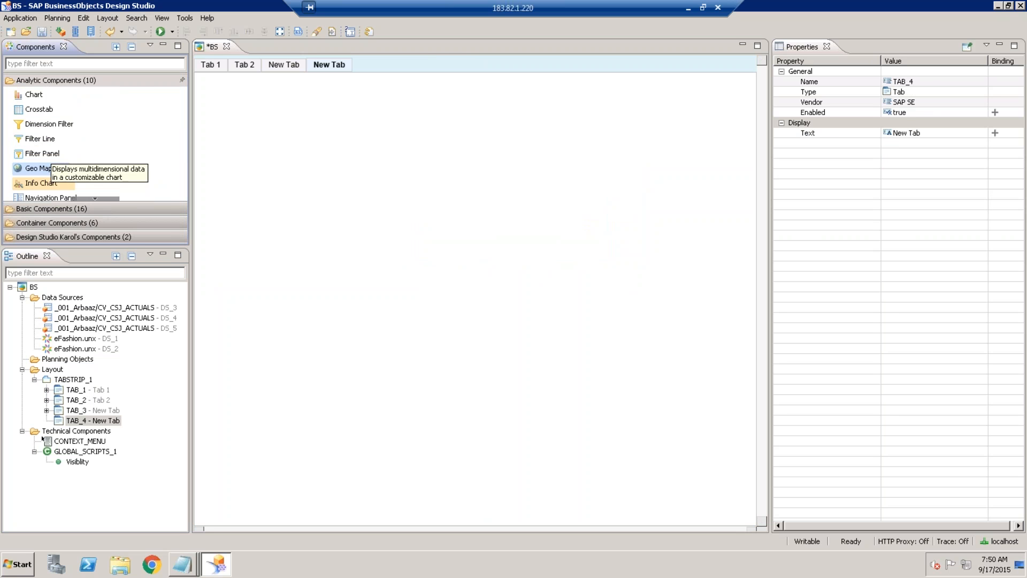
pyautogui.click(41, 95)
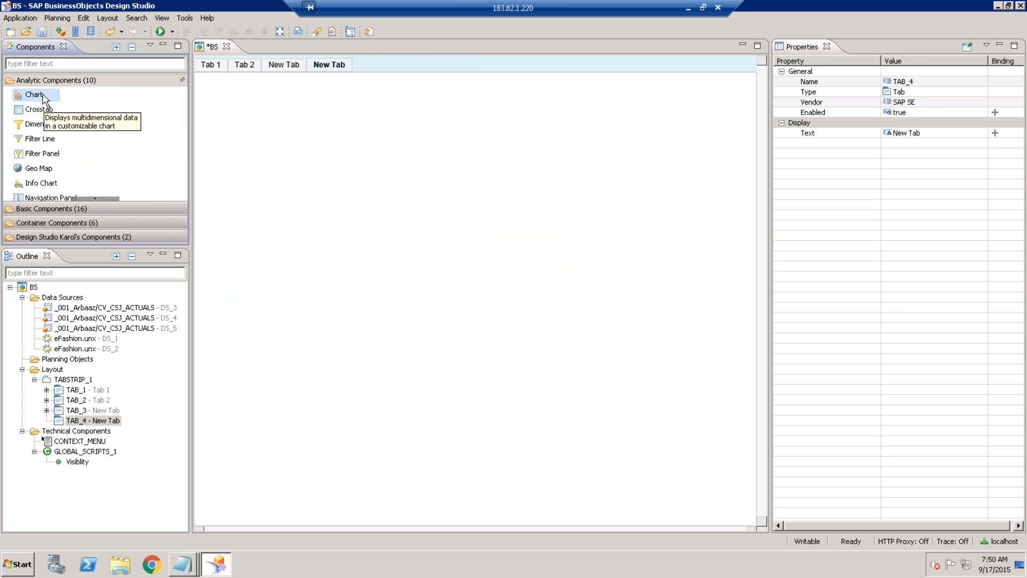
pyautogui.click(40, 184)
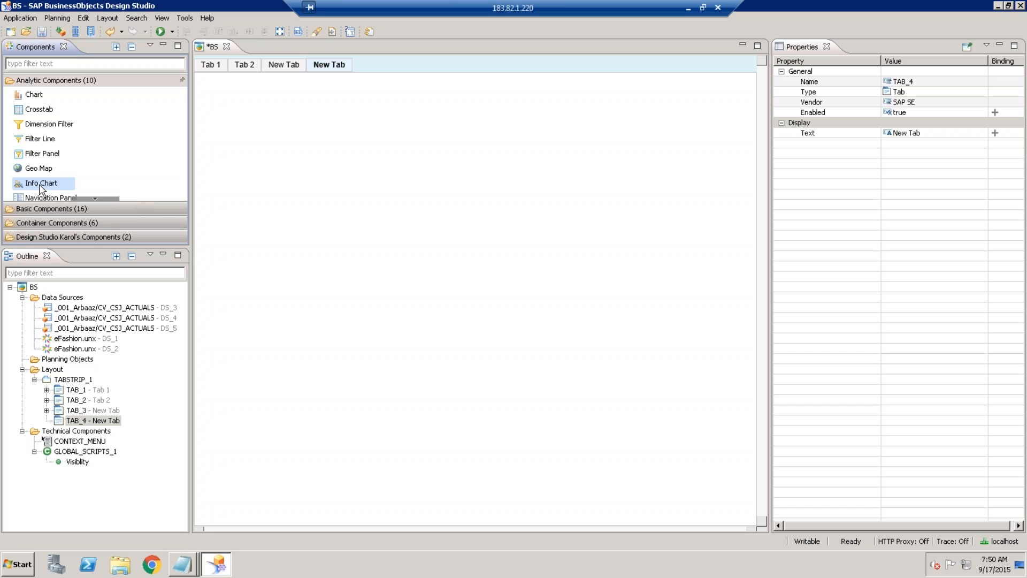
pyautogui.moveTo(42, 187); pyautogui.dragTo(252, 130)
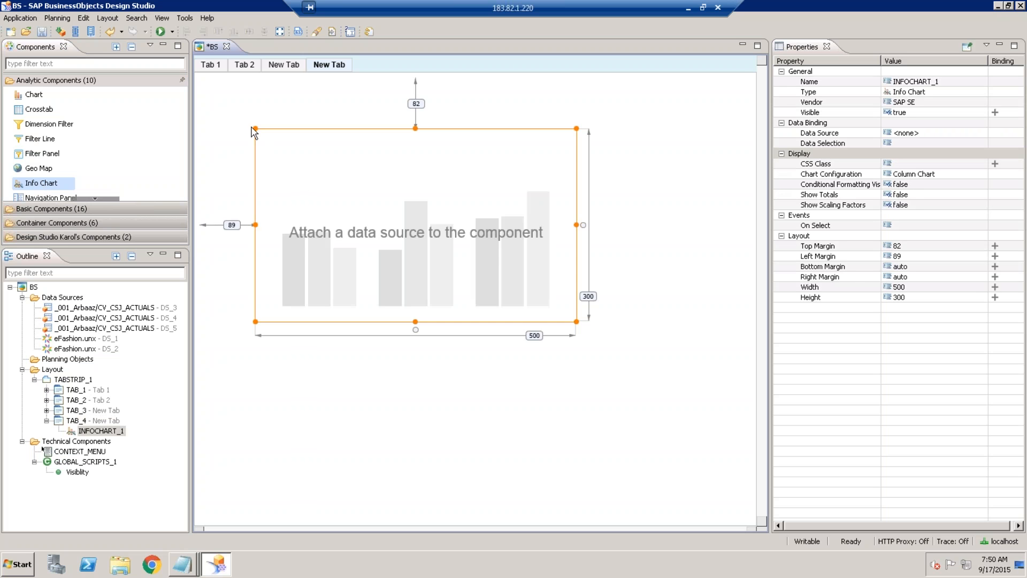
pyautogui.moveTo(256, 133); pyautogui.dragTo(265, 114)
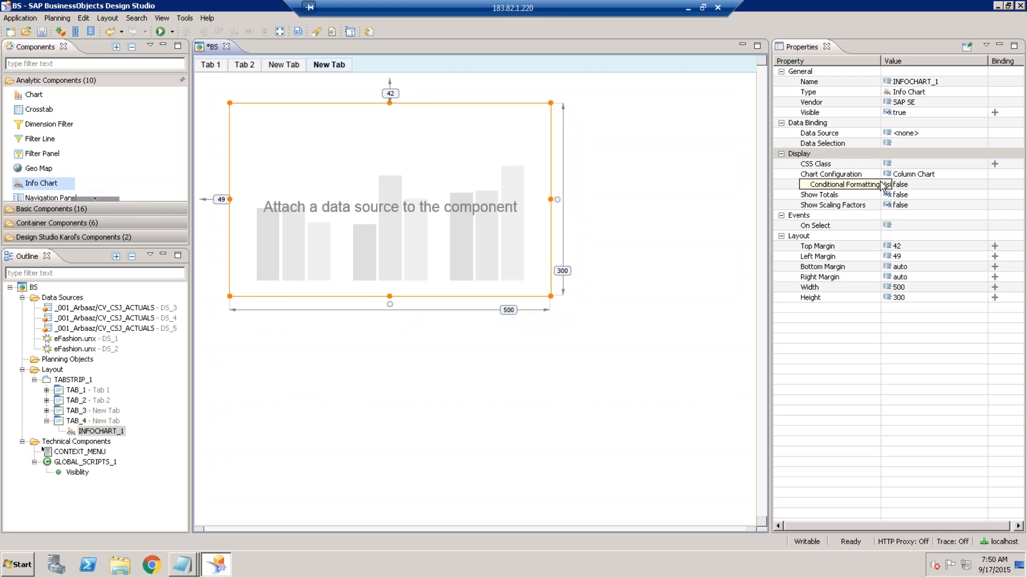
# Step: Try DS_1 as the info chart's data source
pyautogui.click(931, 134)
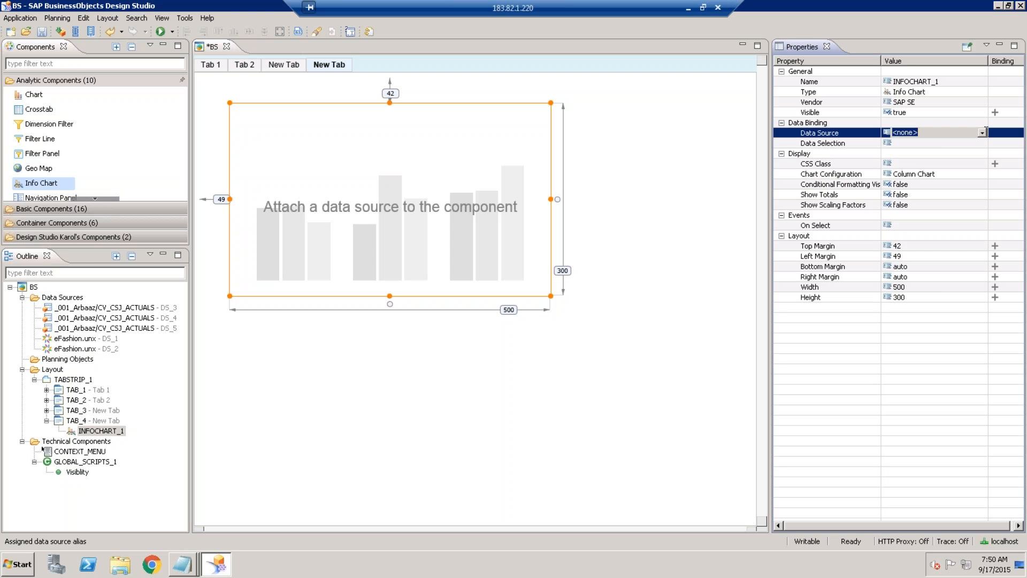
pyautogui.click(984, 133)
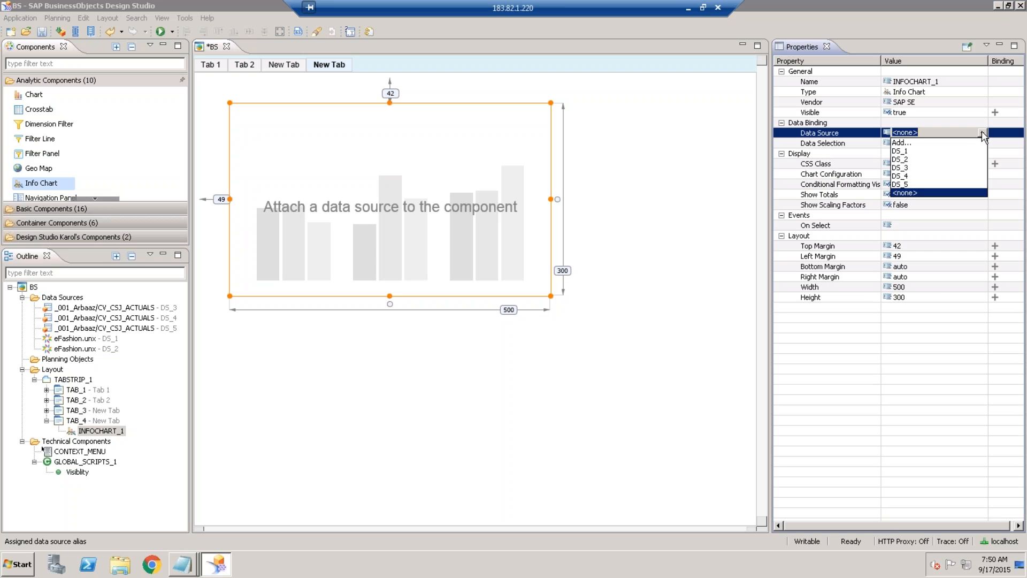
pyautogui.click(922, 154)
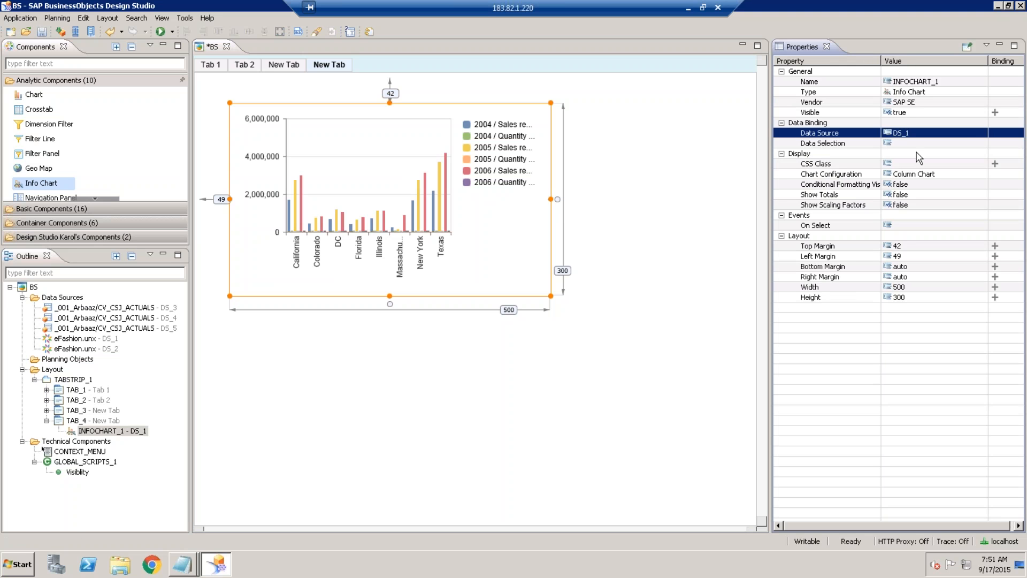
# Step: Set the info chart's data source to DS_2 and widen the chart to about 583
pyautogui.click(960, 134)
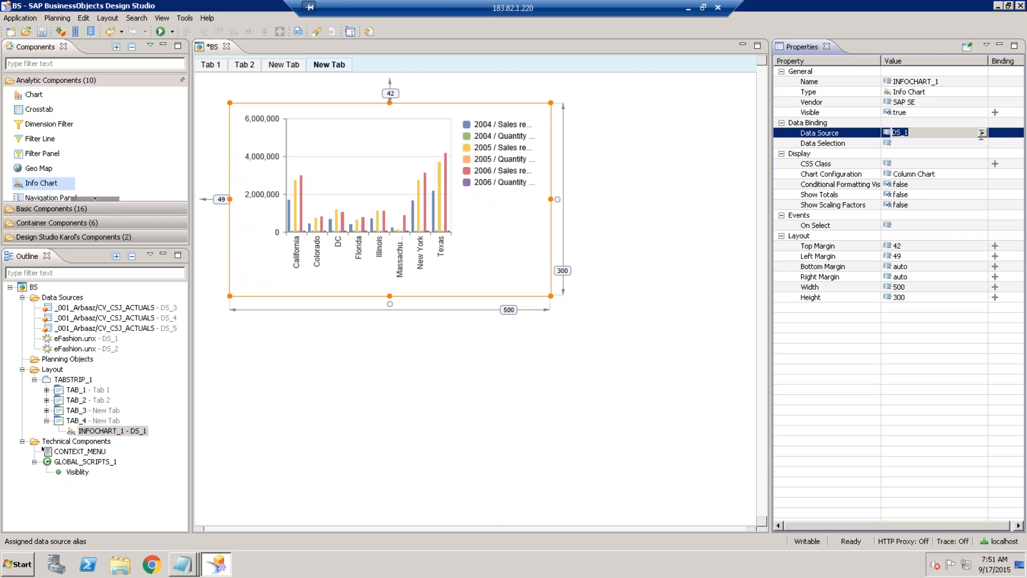
pyautogui.click(983, 133)
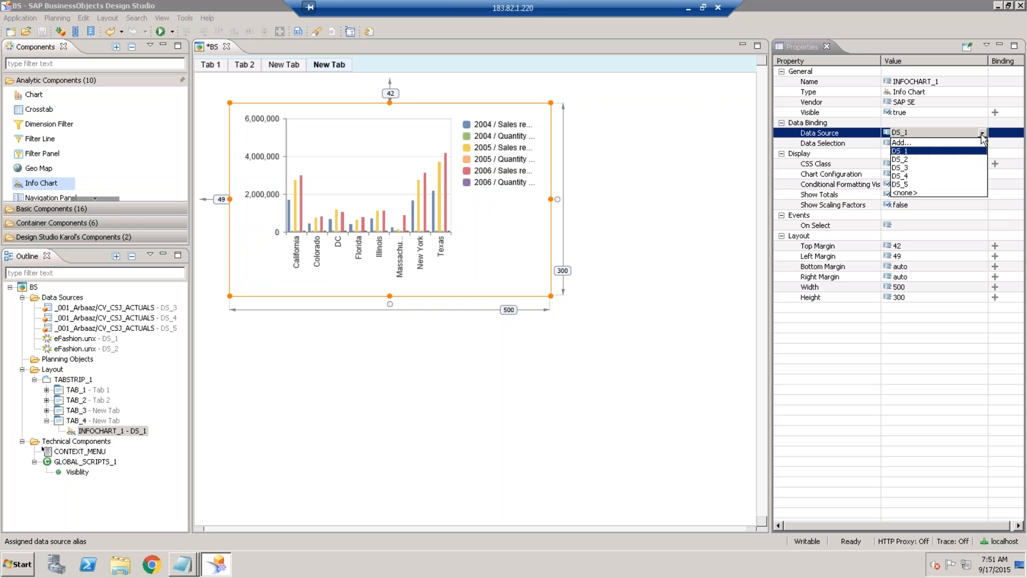
pyautogui.click(917, 159)
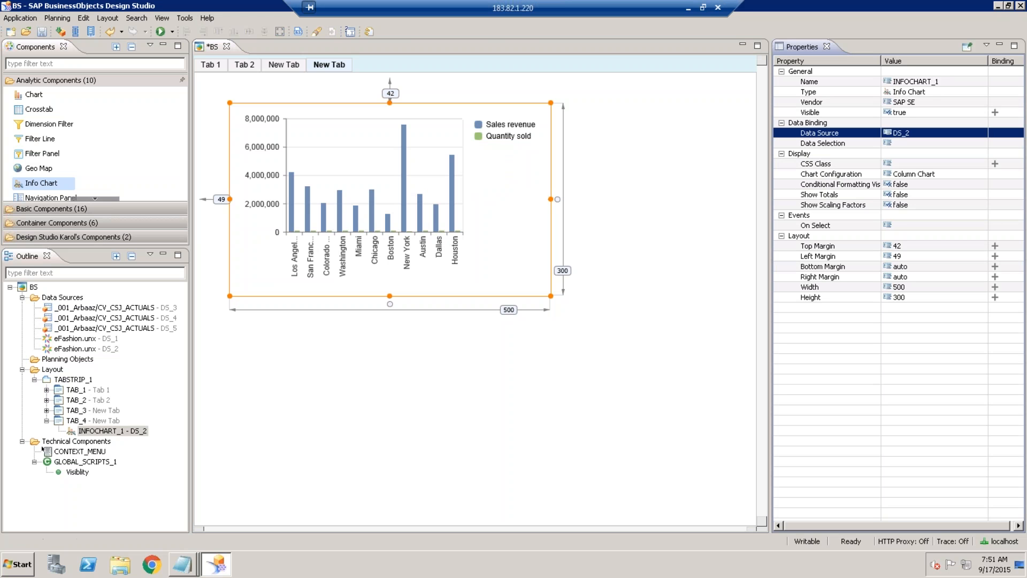
pyautogui.moveTo(556, 199); pyautogui.dragTo(607, 201)
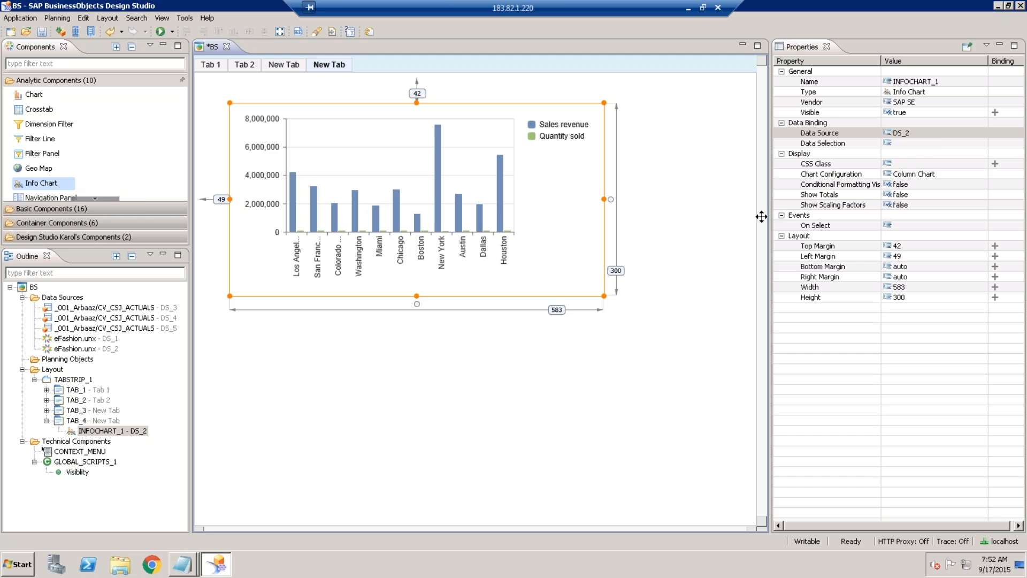
# Step: Review the DS_2 data offered for the info chart's data selection and leave without choosing anything
pyautogui.click(943, 143)
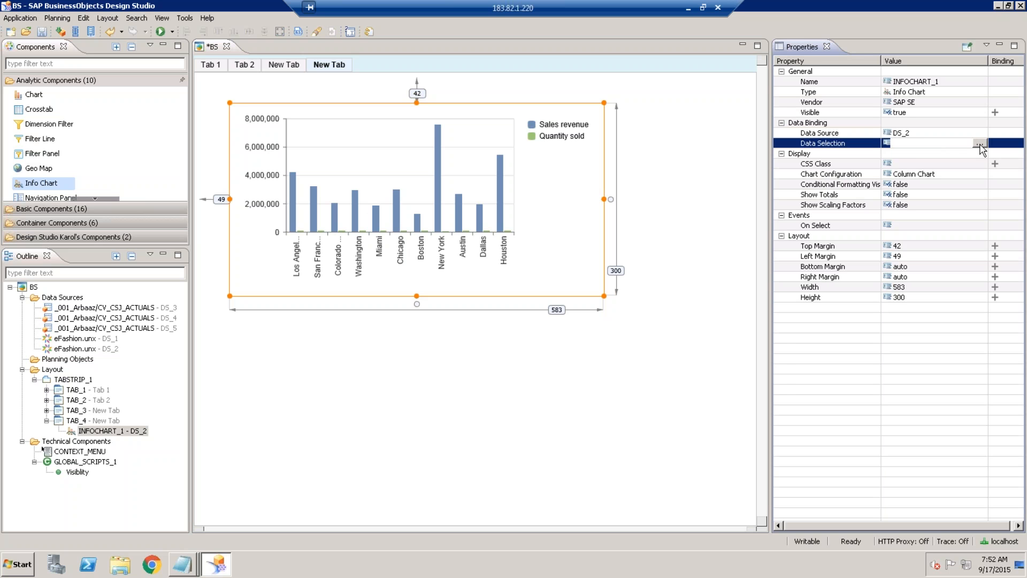
pyautogui.click(979, 143)
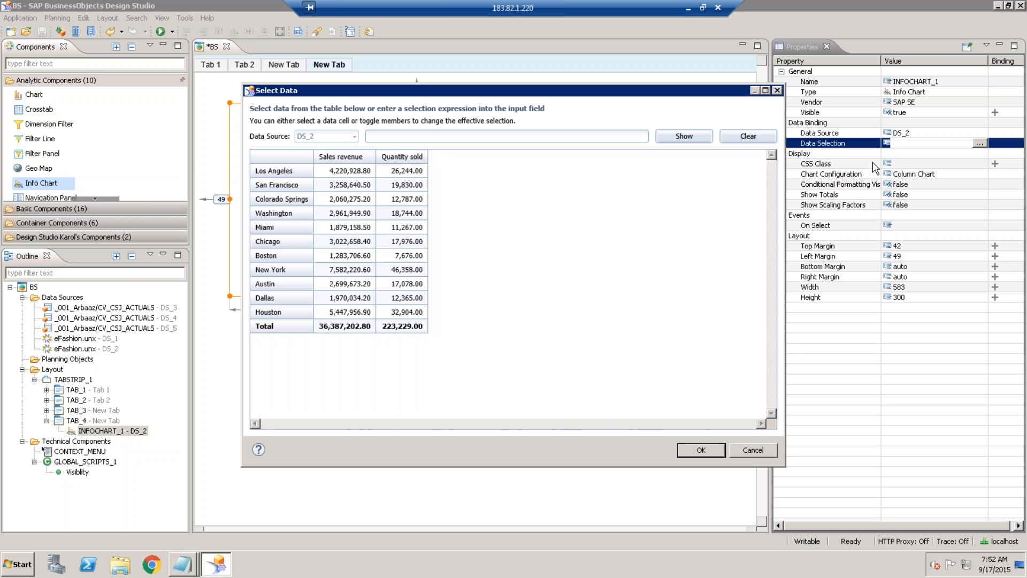
pyautogui.click(764, 449)
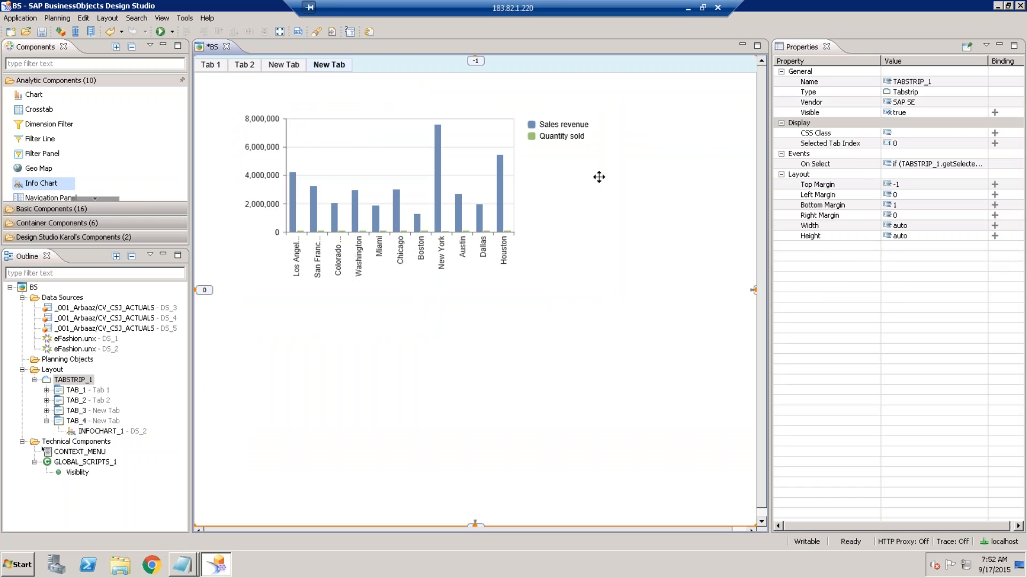
# Step: Select the info chart again and open its chart configuration for editing
pyautogui.click(481, 142)
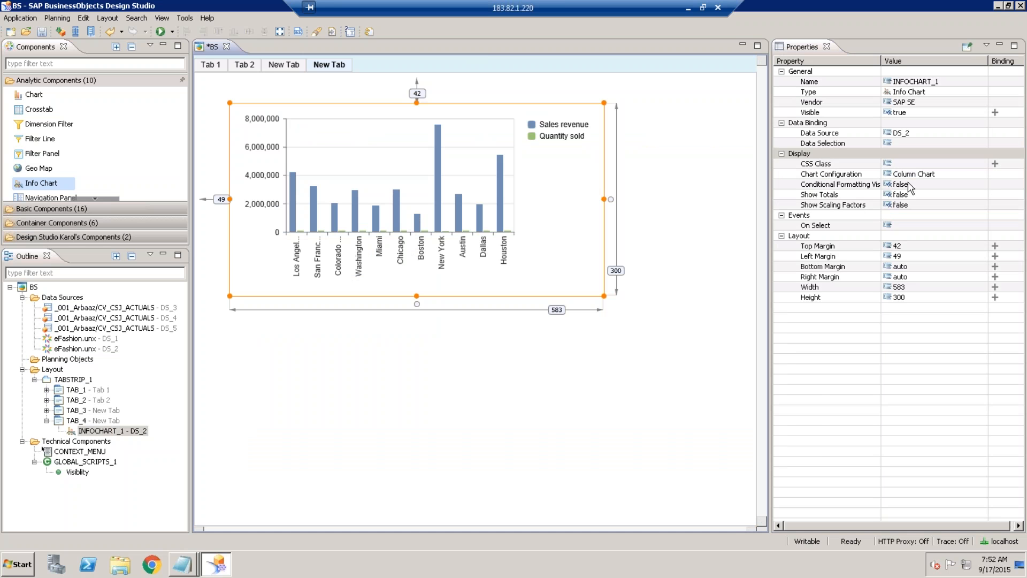
pyautogui.click(942, 174)
pyautogui.click(978, 174)
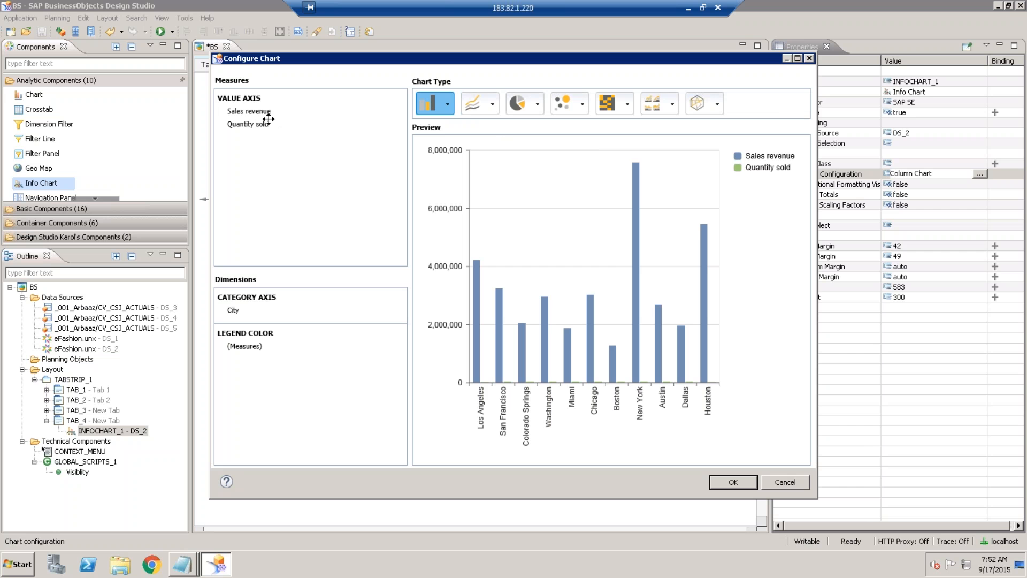
# Step: Try swapping Sales revenue and Quantity sold on the value axis and moving City to the legend color, restoring each arrangement
pyautogui.click(247, 112)
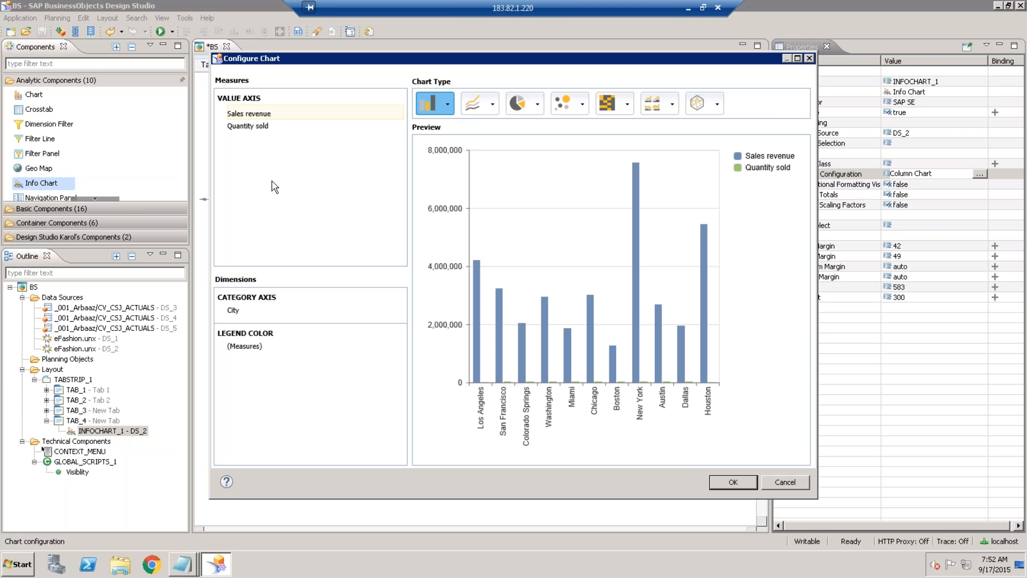
pyautogui.moveTo(251, 125)
pyautogui.mouseDown()
pyautogui.moveTo(251, 111)
pyautogui.moveTo(251, 126)
pyautogui.mouseUp()
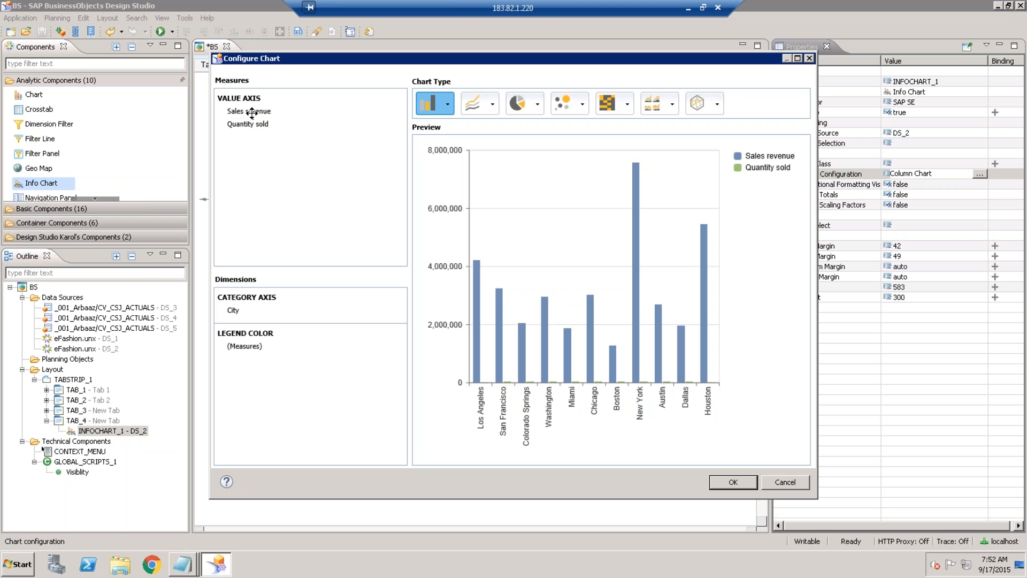
pyautogui.moveTo(252, 114); pyautogui.dragTo(252, 126)
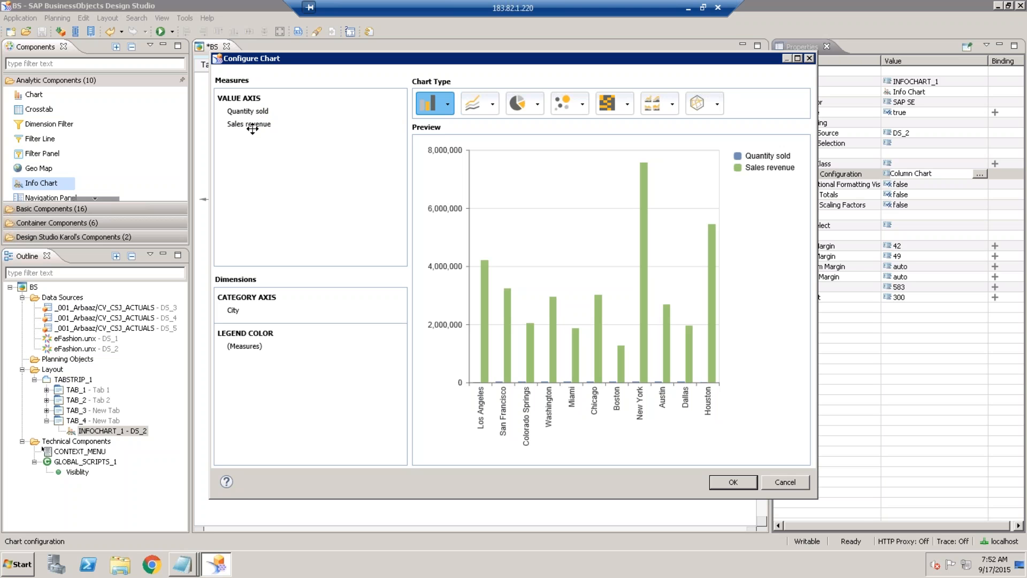
pyautogui.moveTo(252, 129); pyautogui.dragTo(252, 113)
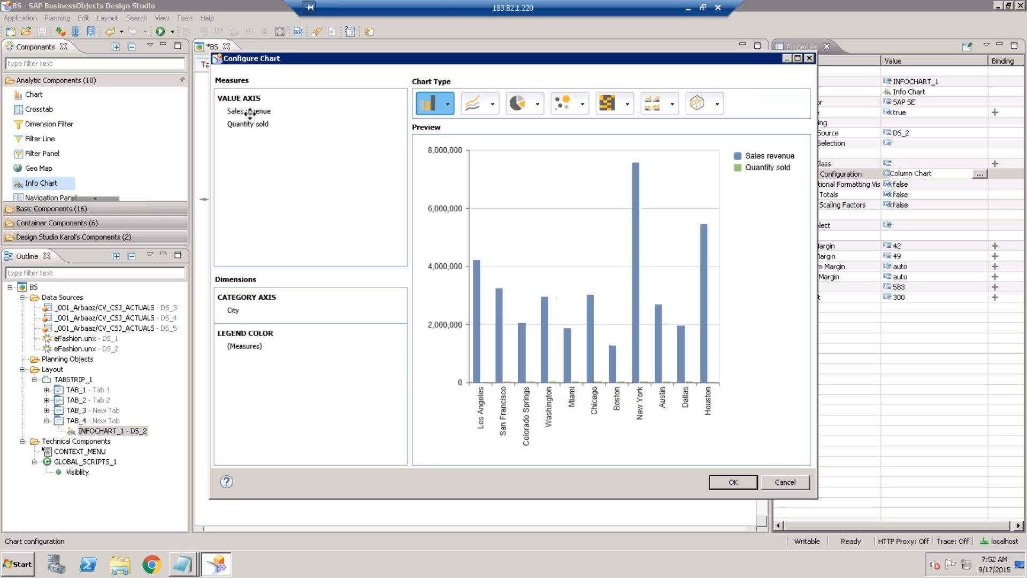
pyautogui.moveTo(246, 315); pyautogui.dragTo(244, 337)
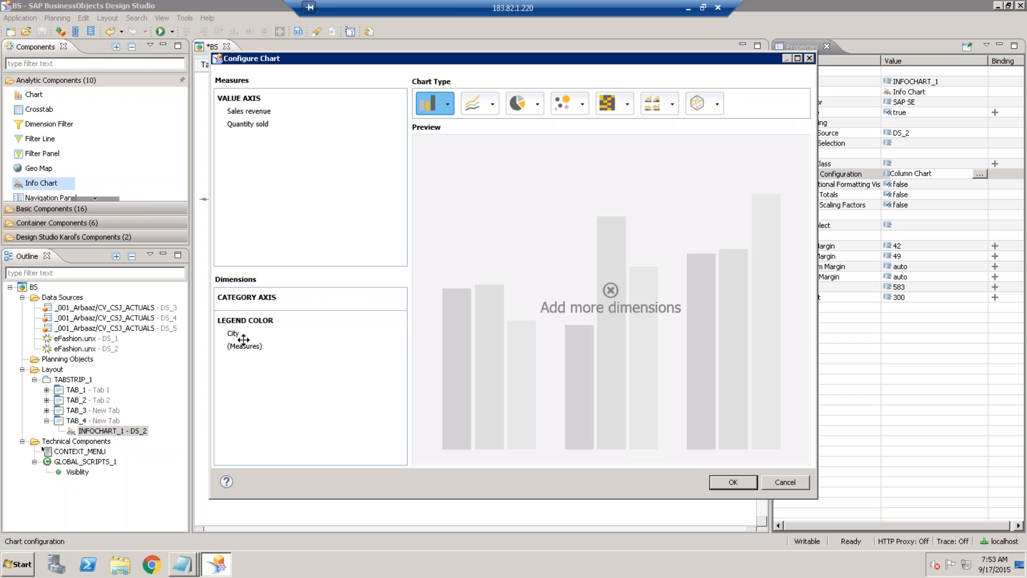
pyautogui.moveTo(243, 339); pyautogui.dragTo(235, 299)
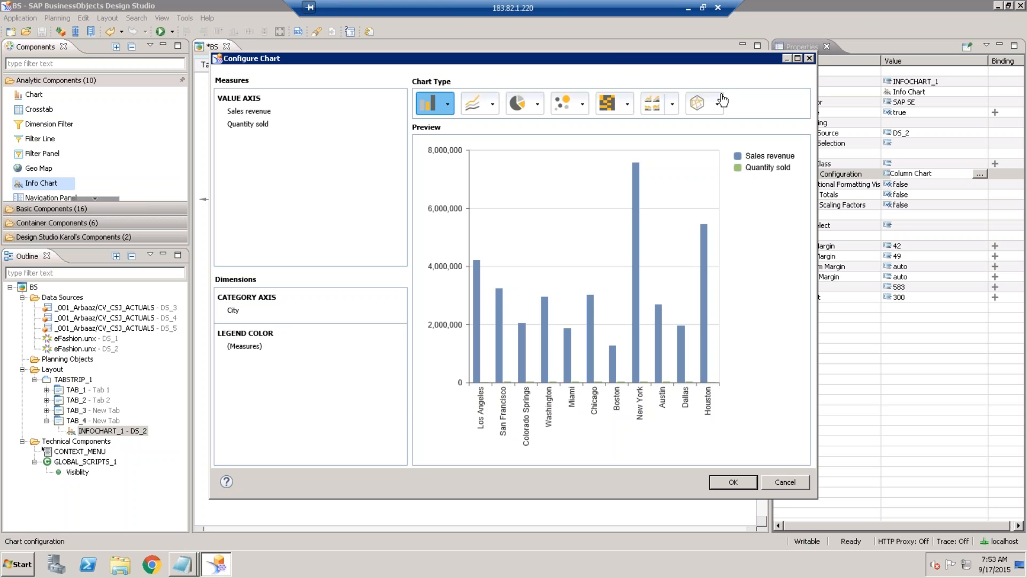
# Step: Try the Stacked Bar Chart with 2 X-Axes and the Bar Chart with 2 X-Axes as the chart type
pyautogui.click(447, 104)
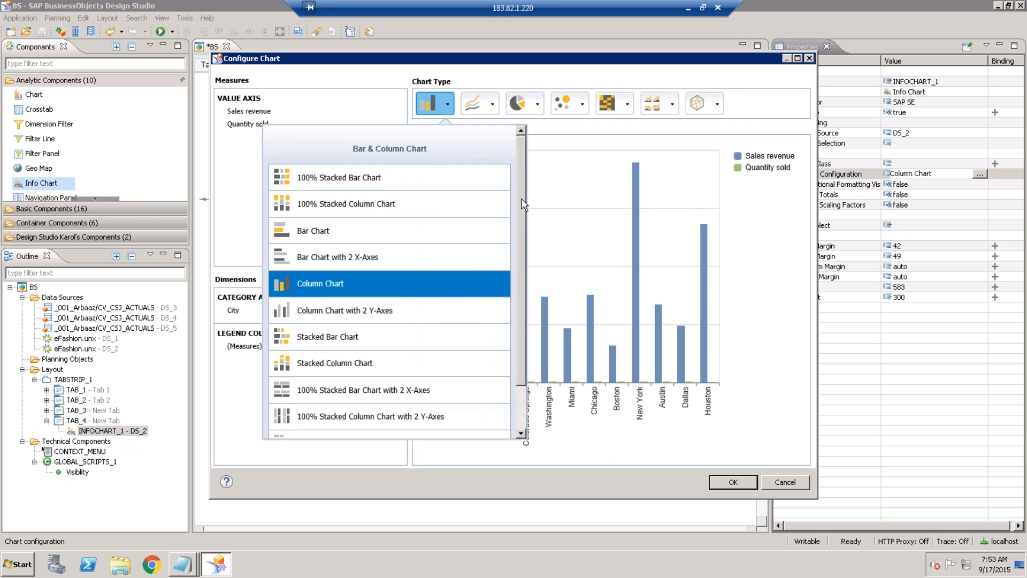
pyautogui.moveTo(523, 217); pyautogui.dragTo(522, 288)
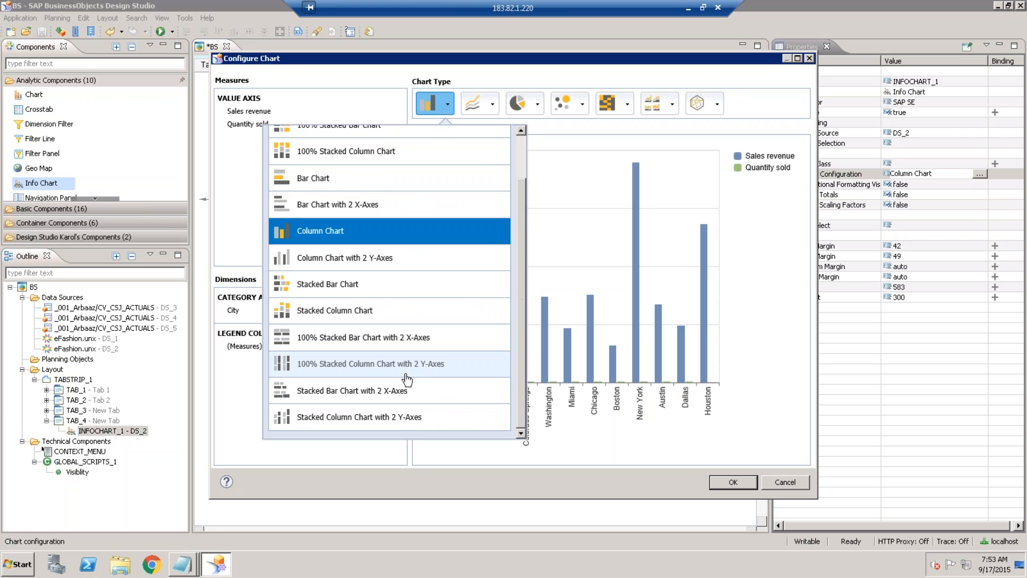
pyautogui.click(364, 391)
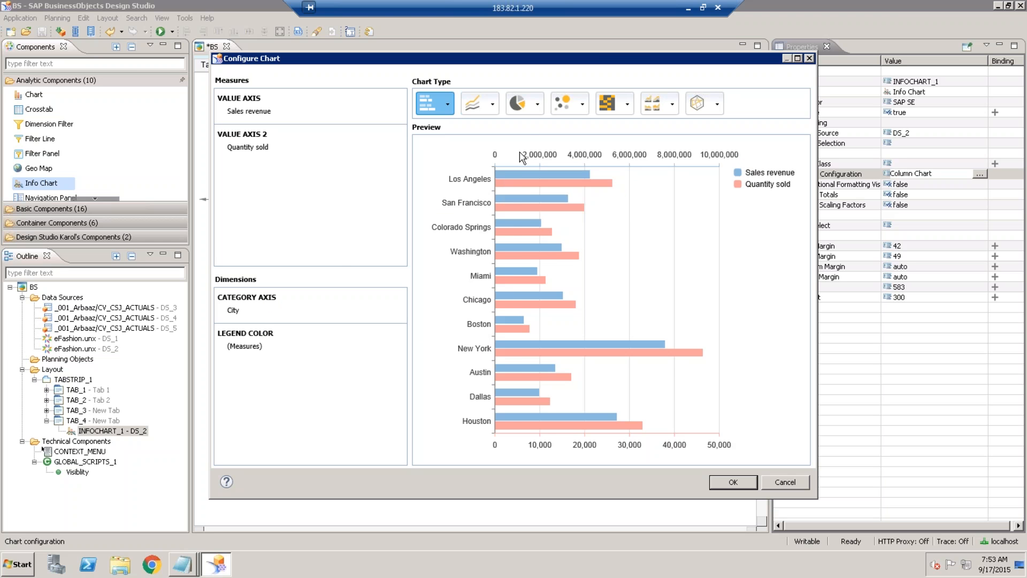
pyautogui.click(447, 105)
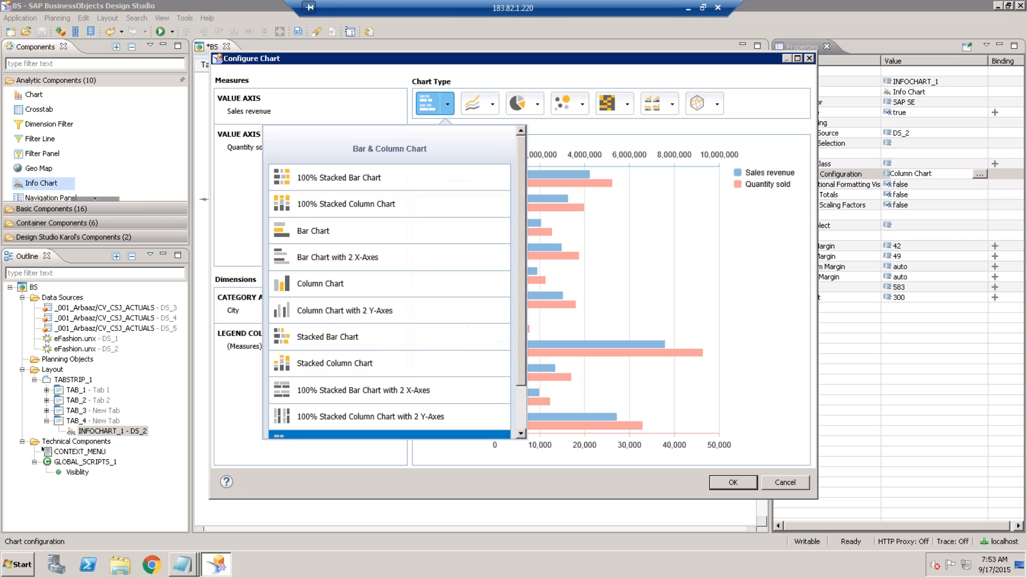
pyautogui.click(417, 233)
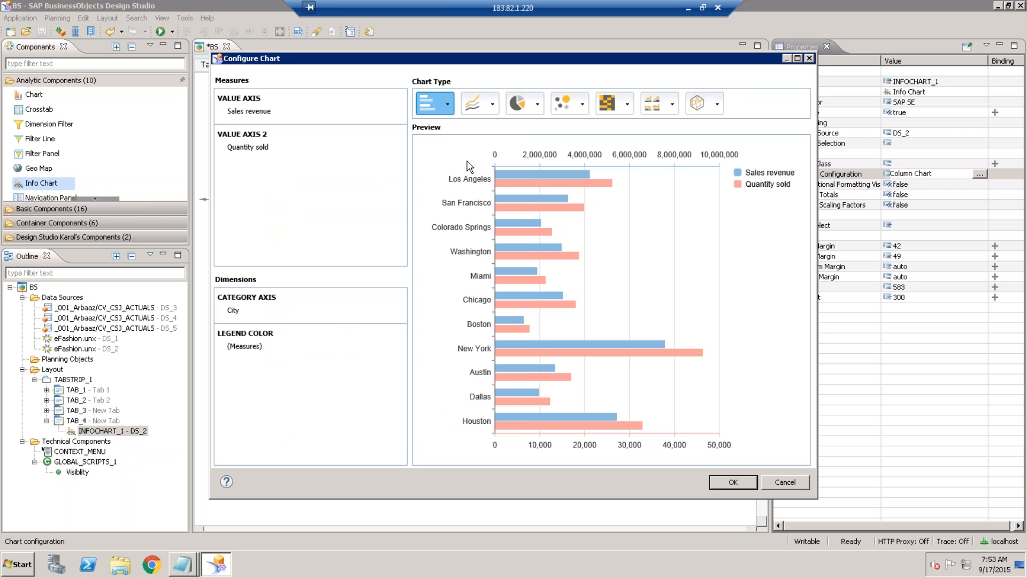
pyautogui.moveTo(567, 188)
# Step: Set the chart type to Column Chart with 2 Y-Axes and widen the configuration dialog for a larger preview
pyautogui.click(447, 104)
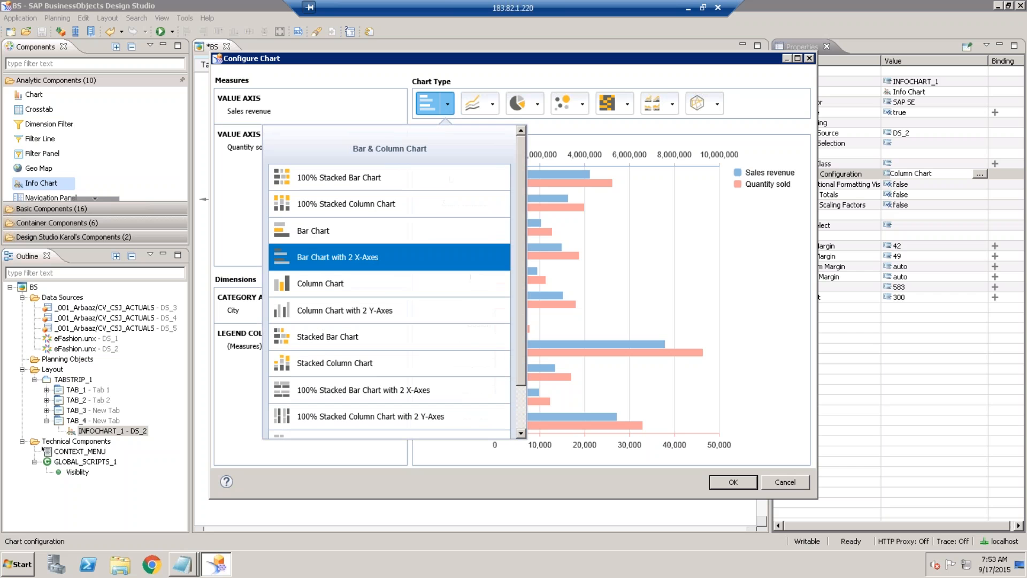
pyautogui.click(376, 309)
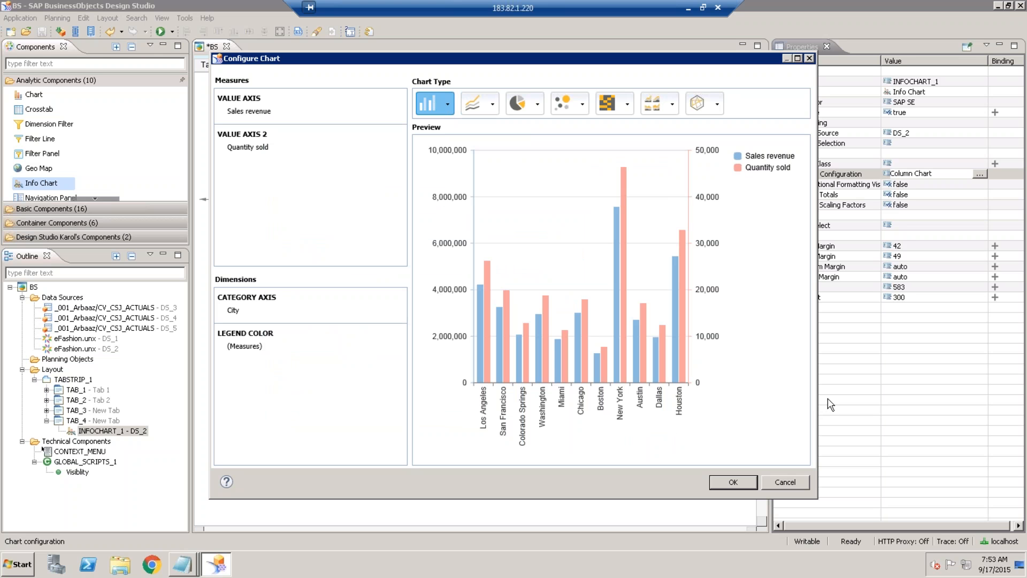
pyautogui.moveTo(818, 397); pyautogui.dragTo(890, 377)
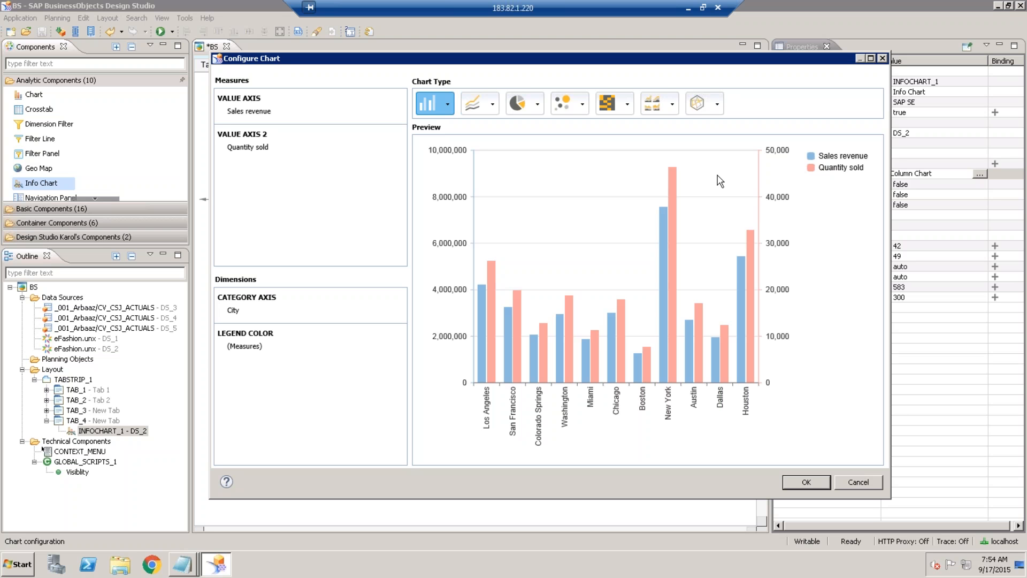
# Step: Compare the plain Column Chart with the Column Chart with 2 Y-Axes, inspecting the New York and Boston bars
pyautogui.click(447, 103)
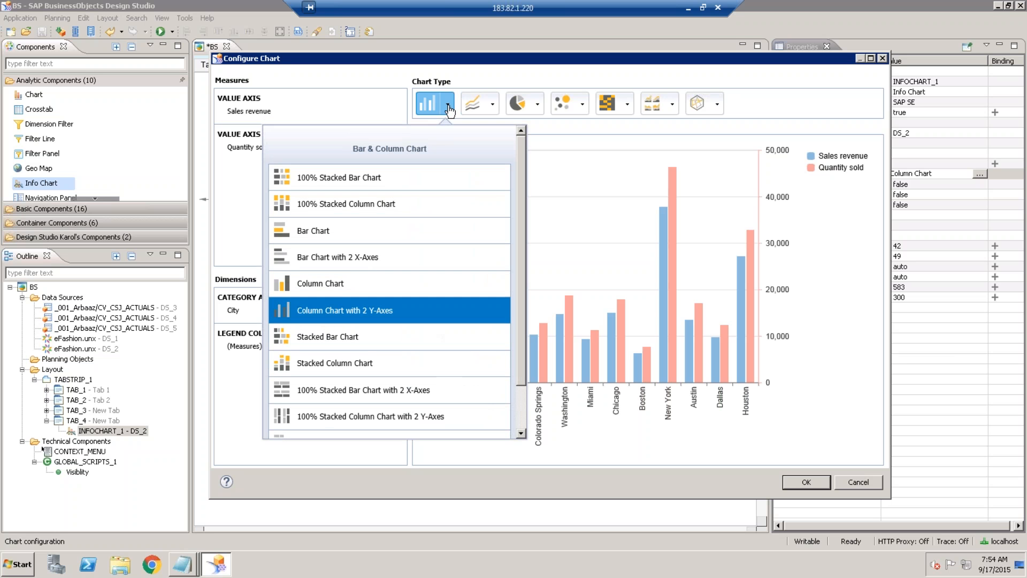
pyautogui.click(369, 283)
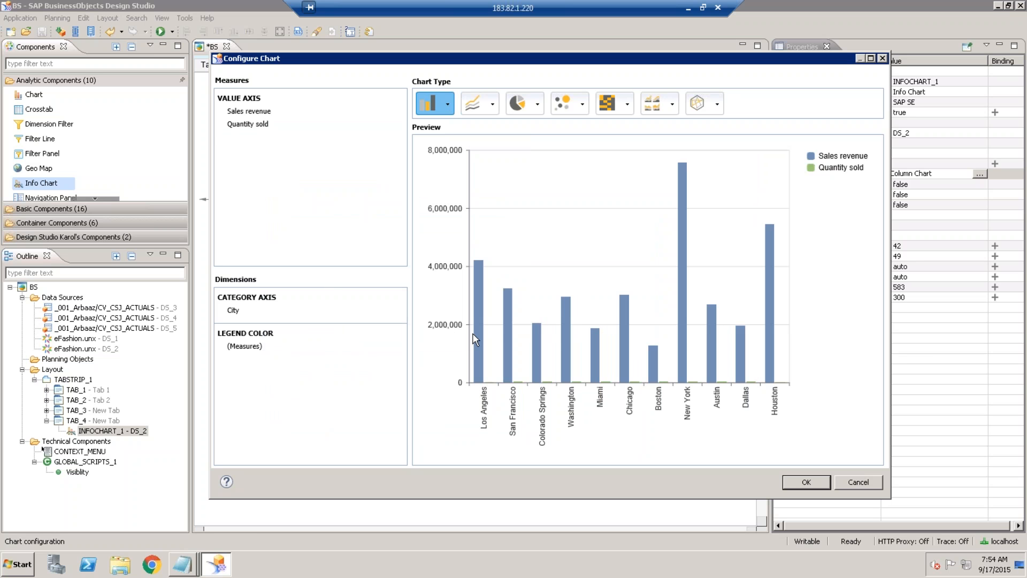
pyautogui.moveTo(654, 358)
pyautogui.click(447, 104)
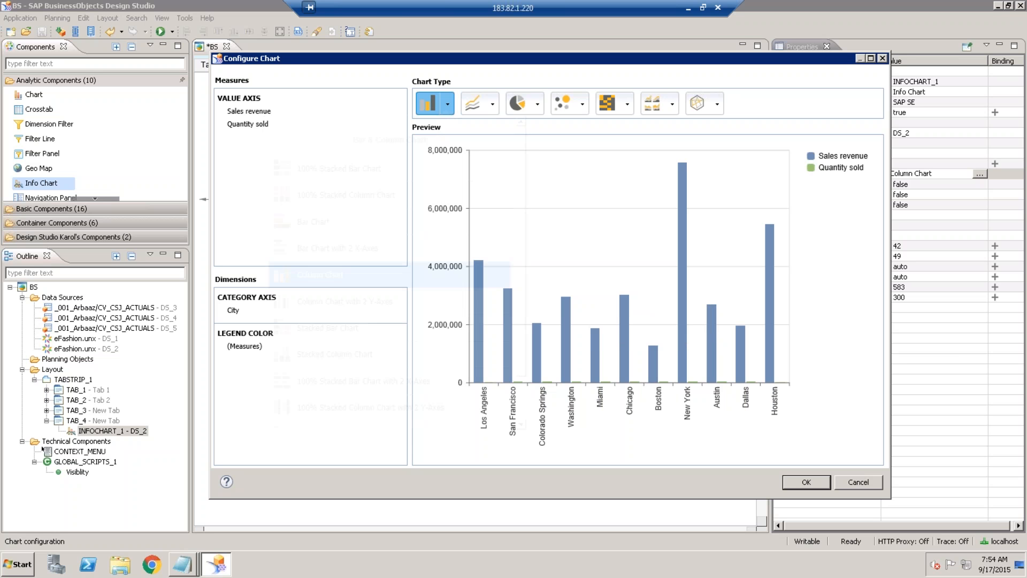
pyautogui.click(345, 310)
pyautogui.moveTo(672, 176)
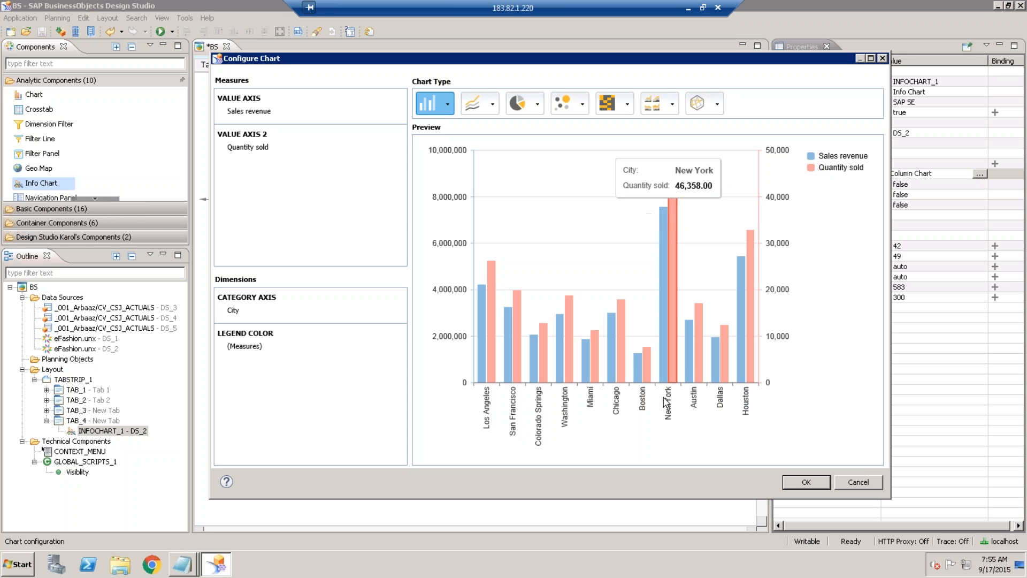
pyautogui.moveTo(637, 379)
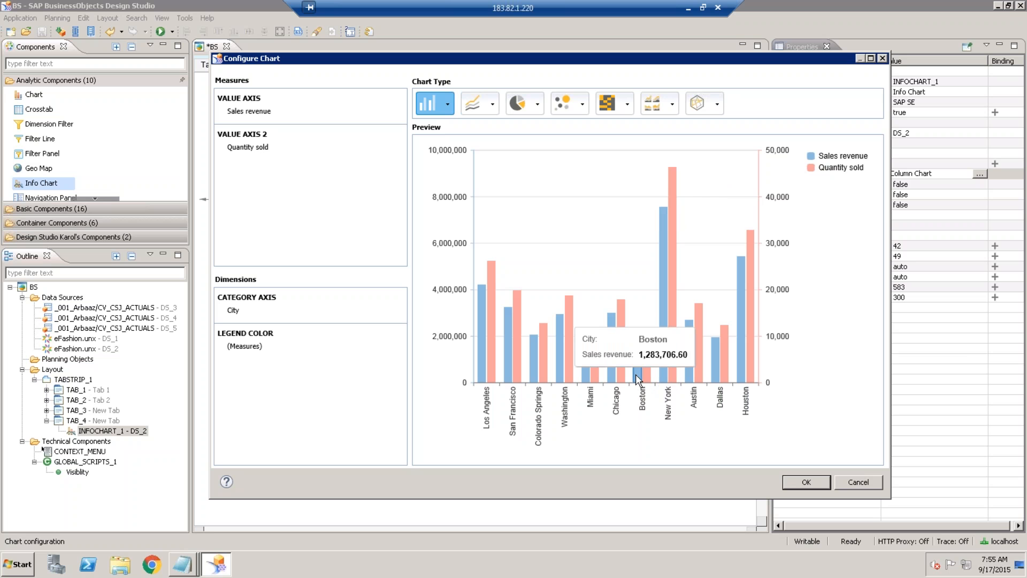
pyautogui.moveTo(677, 196)
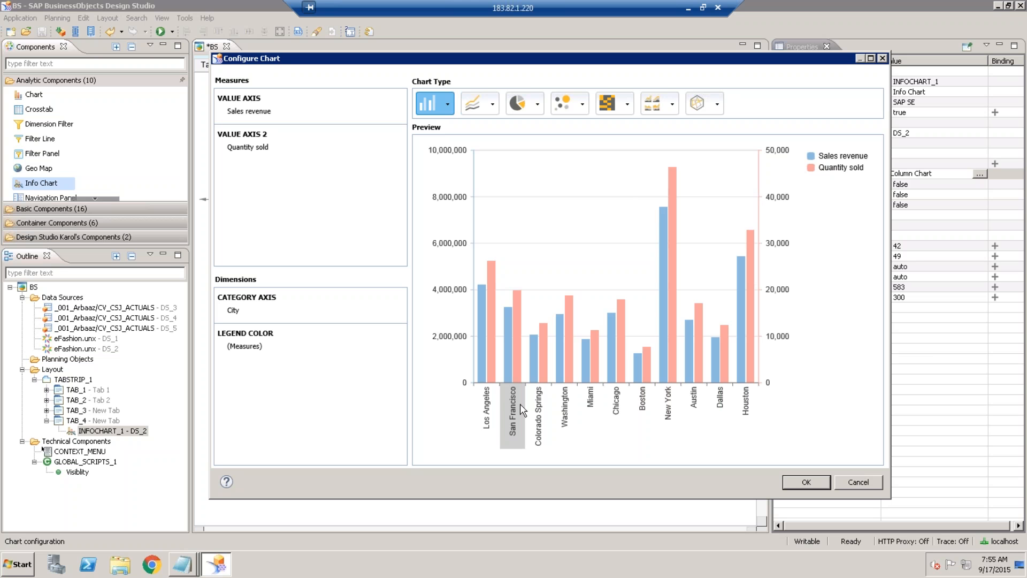
# Step: Switch the chart type to Column Chart and back to Column Chart with 2 Y-Axes
pyautogui.click(448, 105)
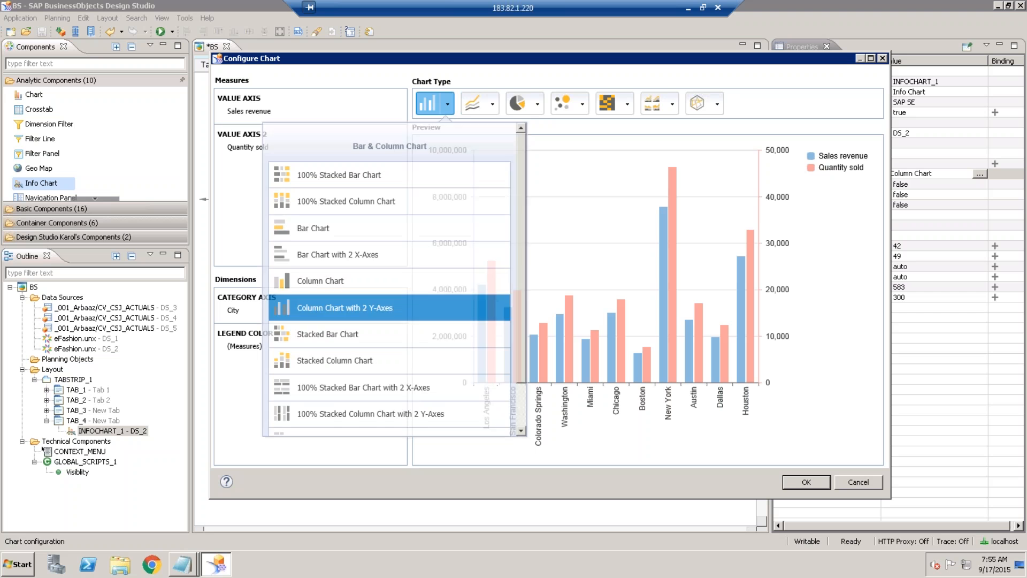
pyautogui.click(339, 280)
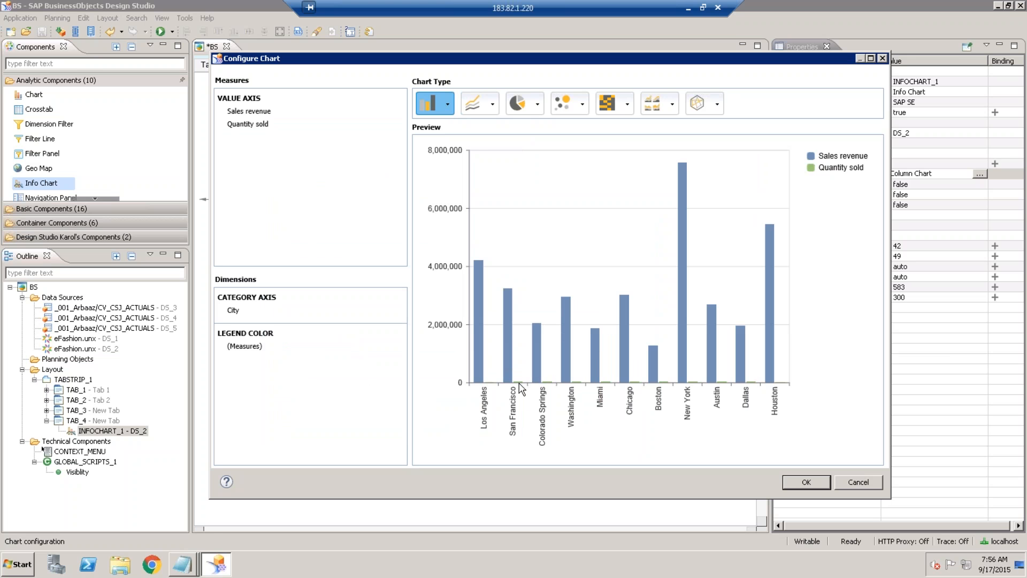
pyautogui.click(448, 104)
pyautogui.click(430, 325)
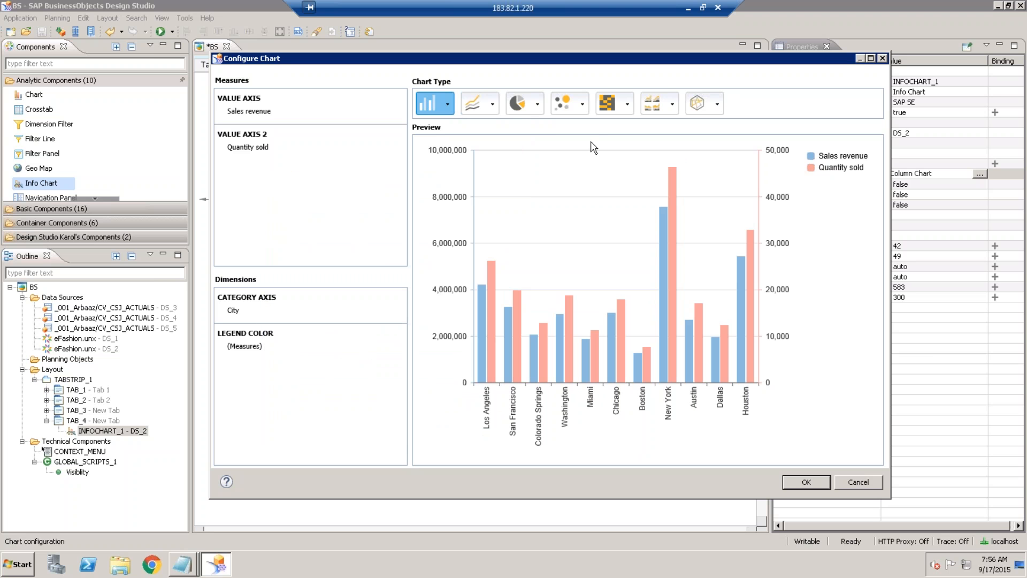
# Step: Try the 100% Stacked Bar Chart with 2 X-Axes and return to the Column Chart with 2 Y-Axes
pyautogui.click(447, 104)
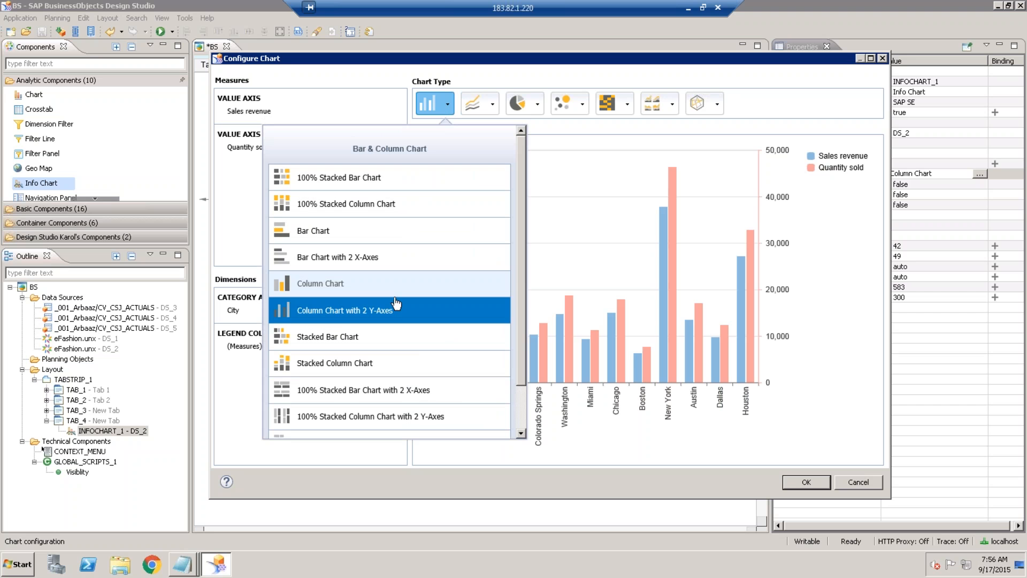
pyautogui.click(381, 396)
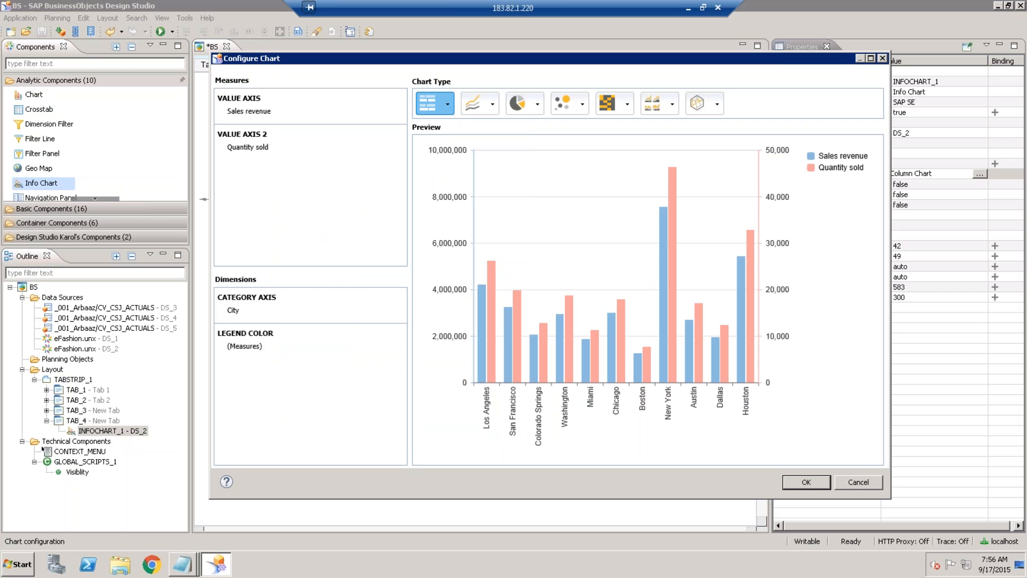
pyautogui.moveTo(518, 257)
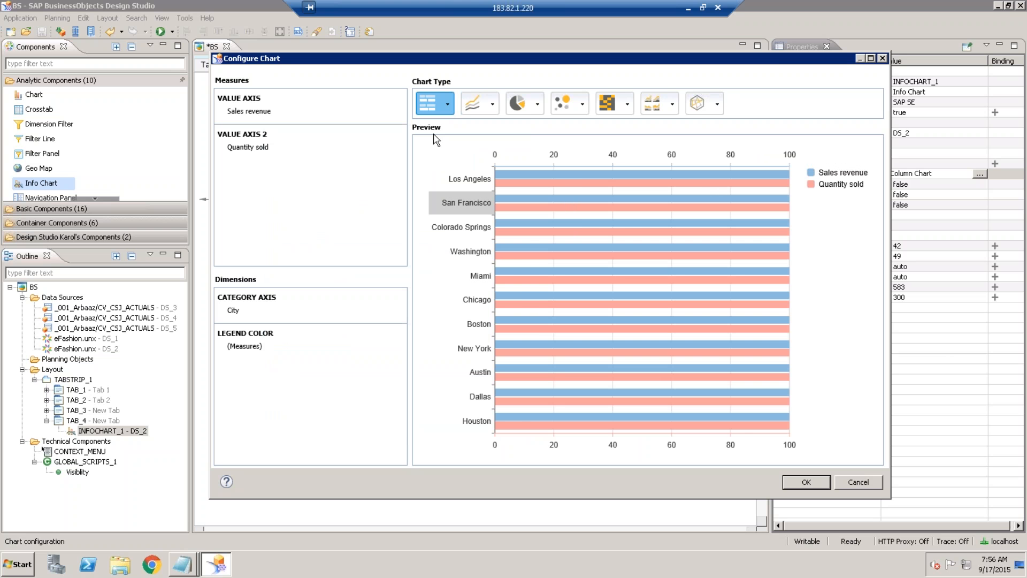
pyautogui.click(448, 106)
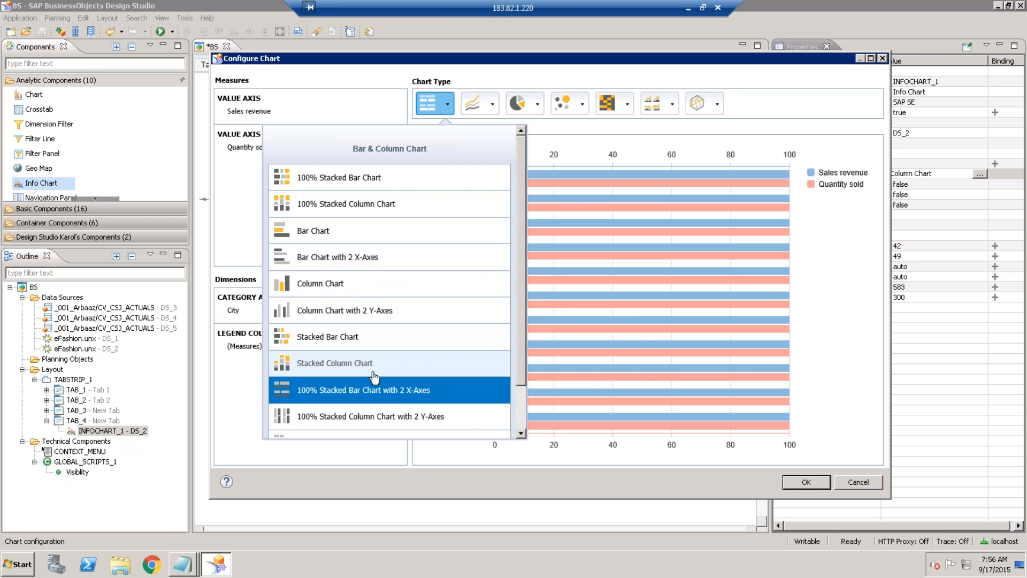
pyautogui.click(361, 311)
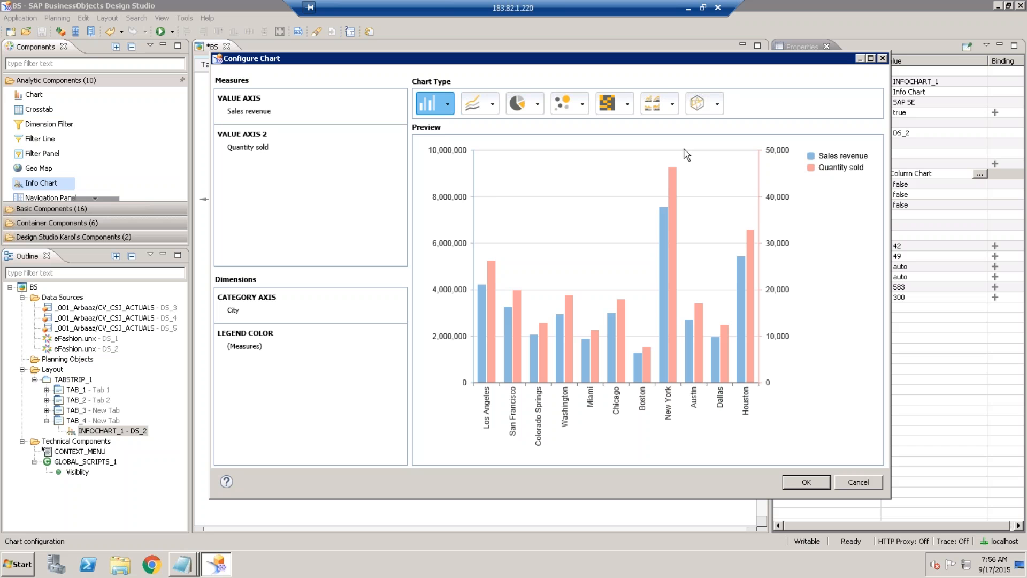
pyautogui.click(628, 104)
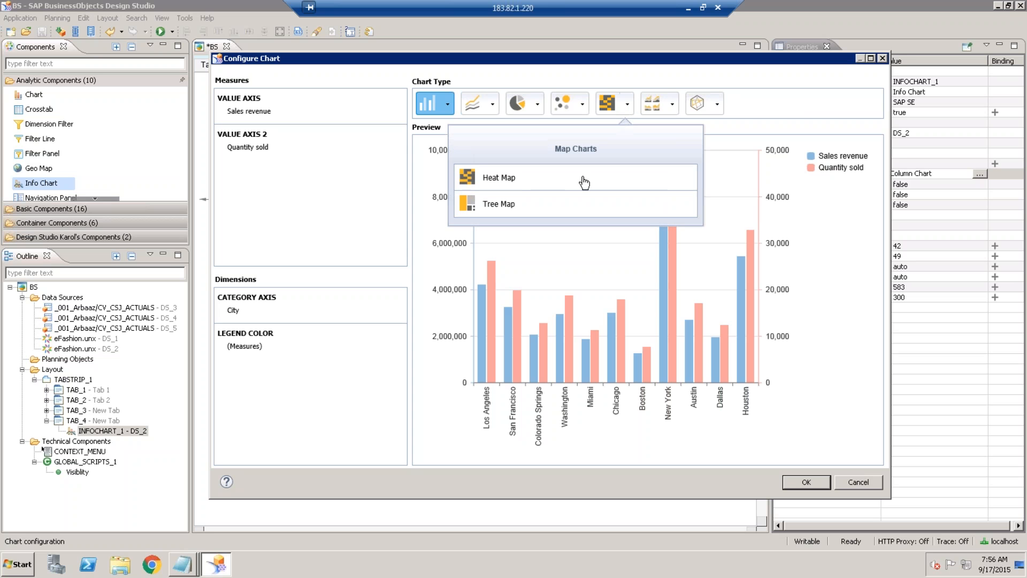
pyautogui.click(797, 111)
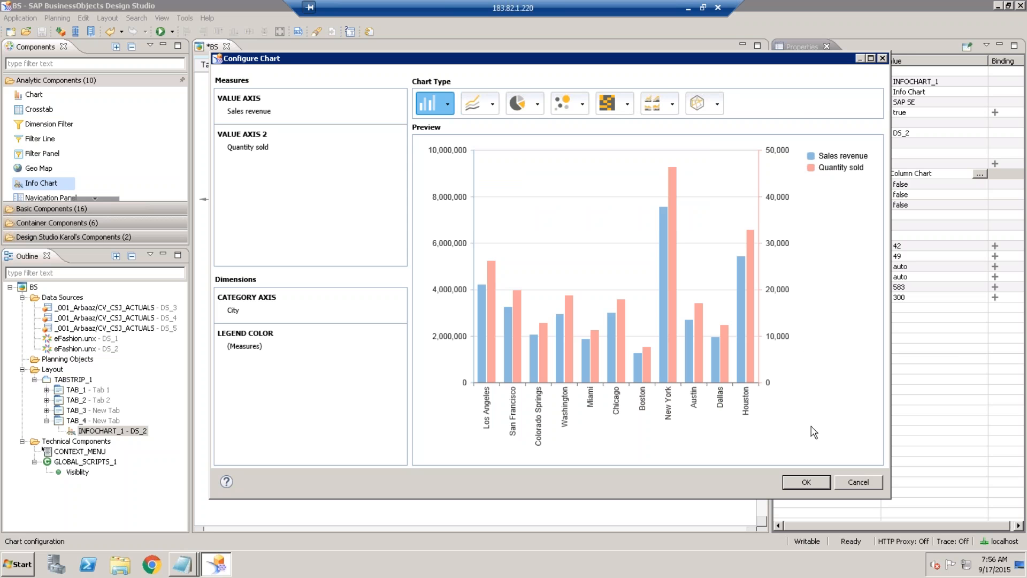
# Step: Apply the chart configuration, widen the info chart to 637, and move it to top margin 41 and left margin 57
pyautogui.click(808, 482)
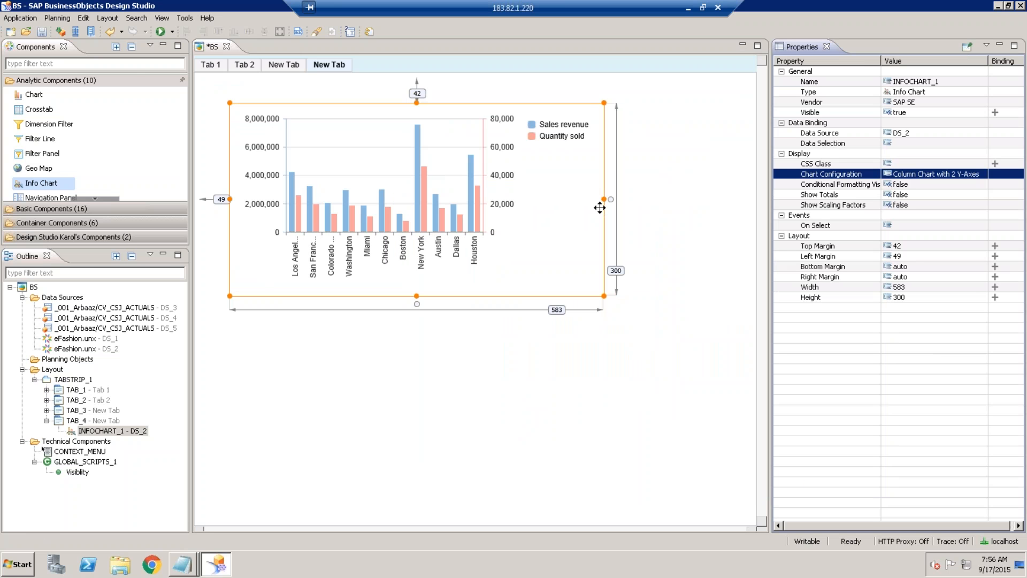
pyautogui.moveTo(604, 199); pyautogui.dragTo(638, 203)
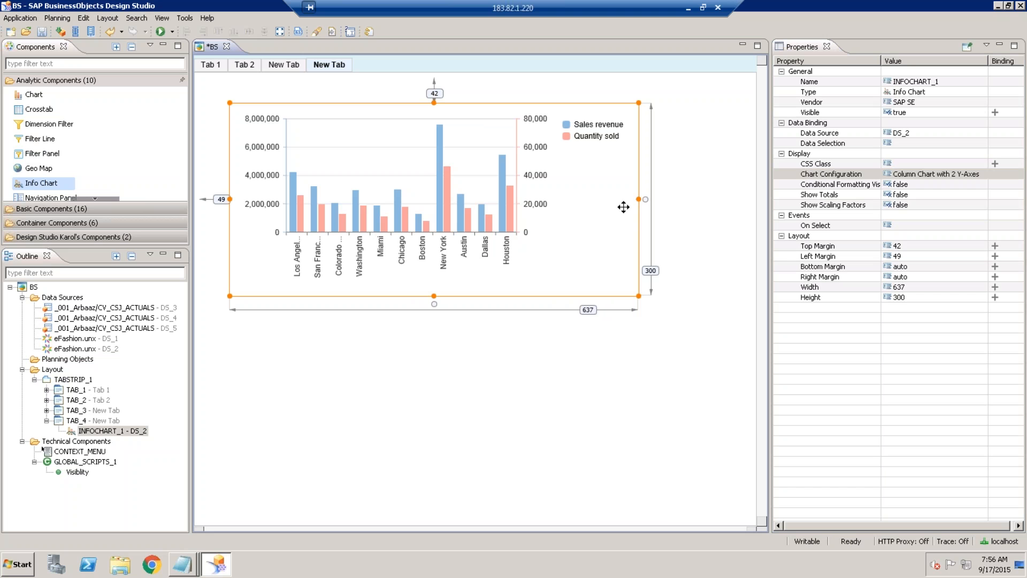
pyautogui.moveTo(589, 172); pyautogui.dragTo(594, 173)
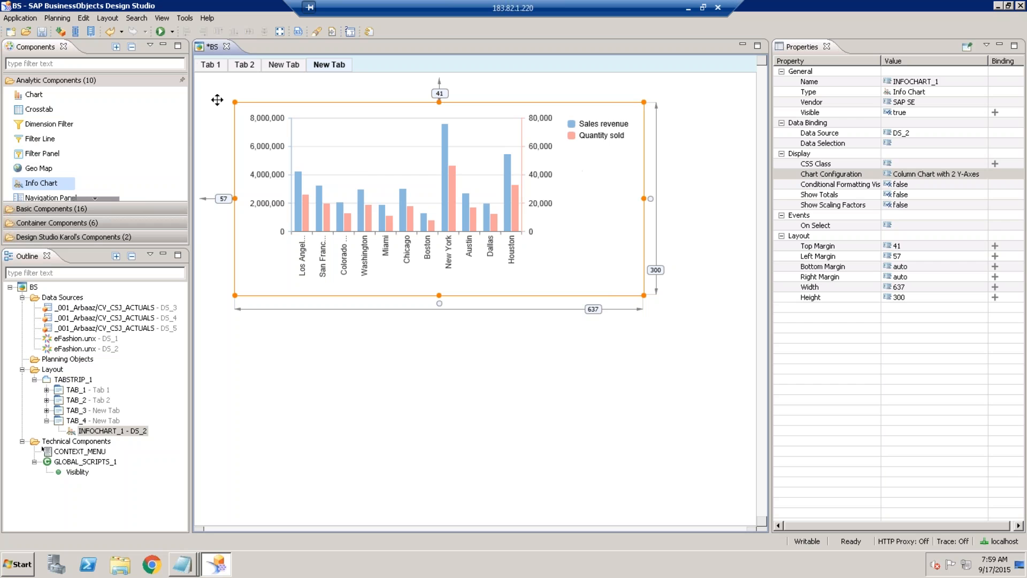
# Step: Open the info chart's additional properties and review the general and plot area settings through to the scale ranges
pyautogui.click(163, 18)
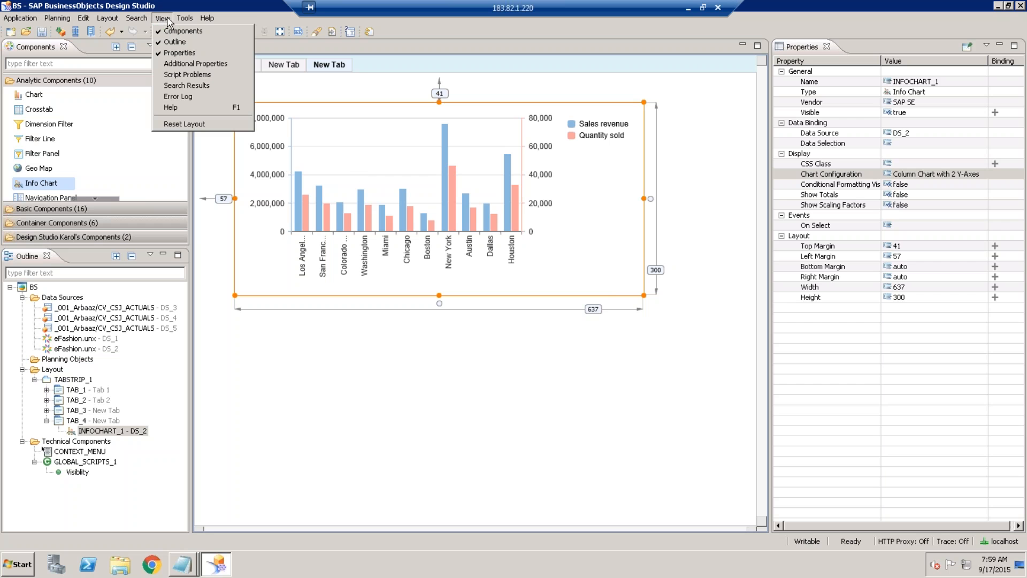
pyautogui.click(177, 68)
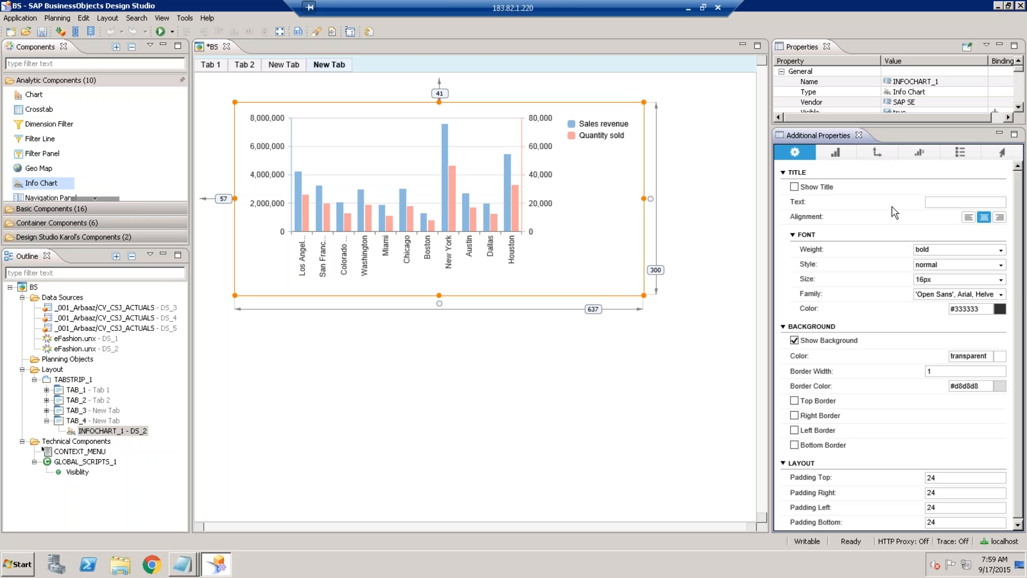
pyautogui.moveTo(1018, 287); pyautogui.dragTo(1021, 312)
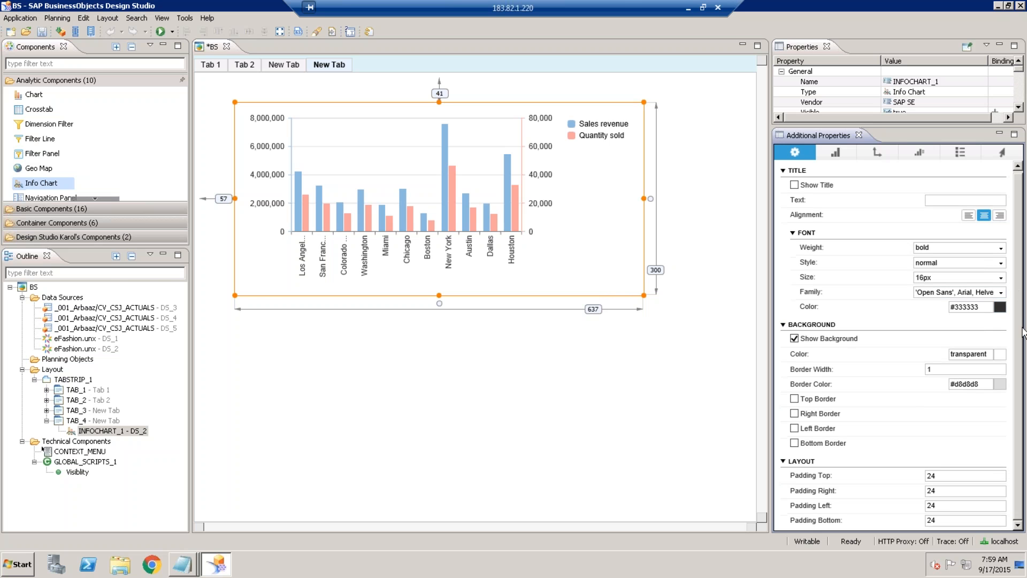
pyautogui.click(836, 153)
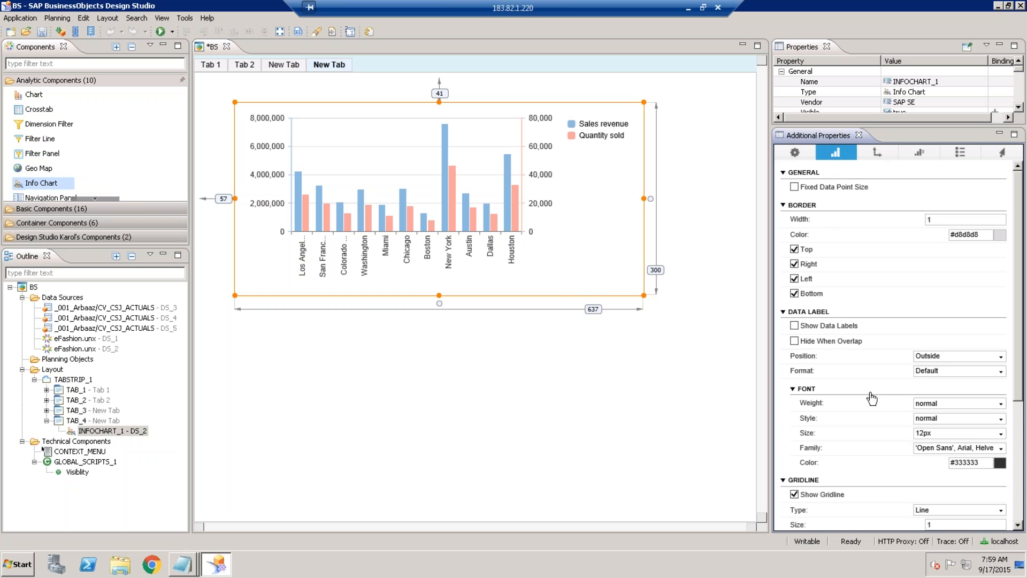
pyautogui.moveTo(1019, 302); pyautogui.dragTo(1018, 464)
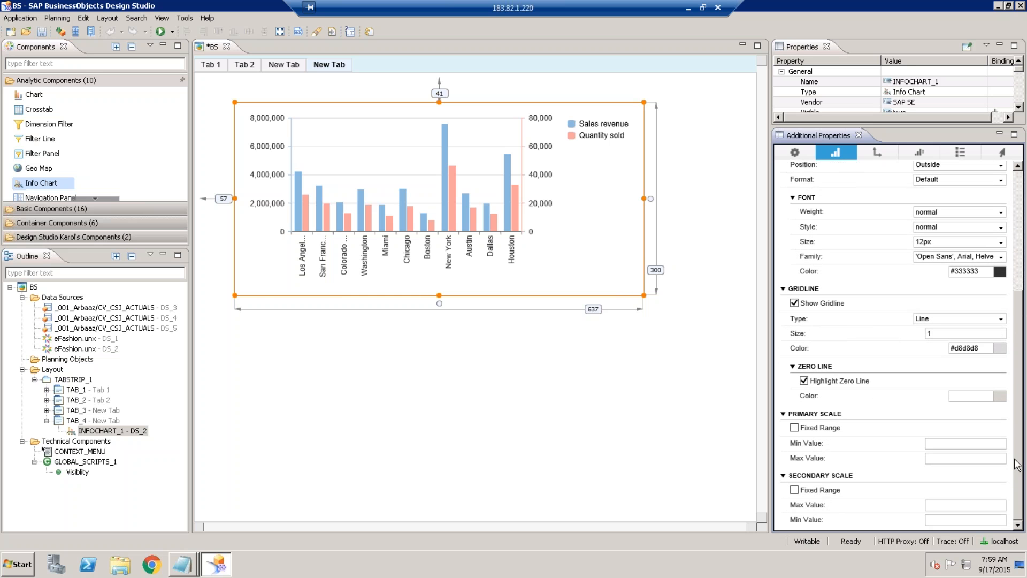
# Step: Enable the fixed range for the info chart's primary scale and set its minimum value to 1500000
pyautogui.click(795, 428)
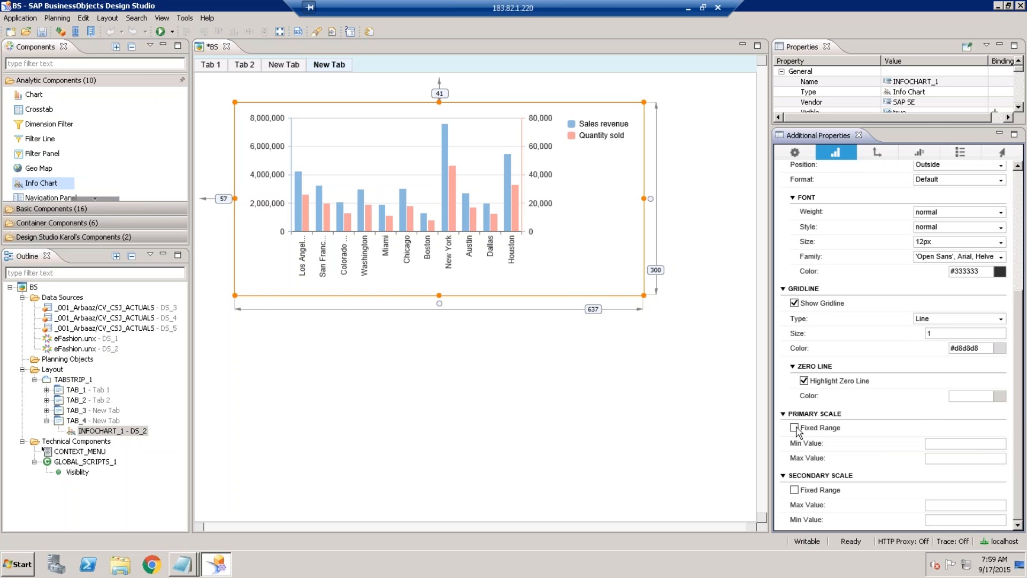
pyautogui.scroll(3, 797, 428)
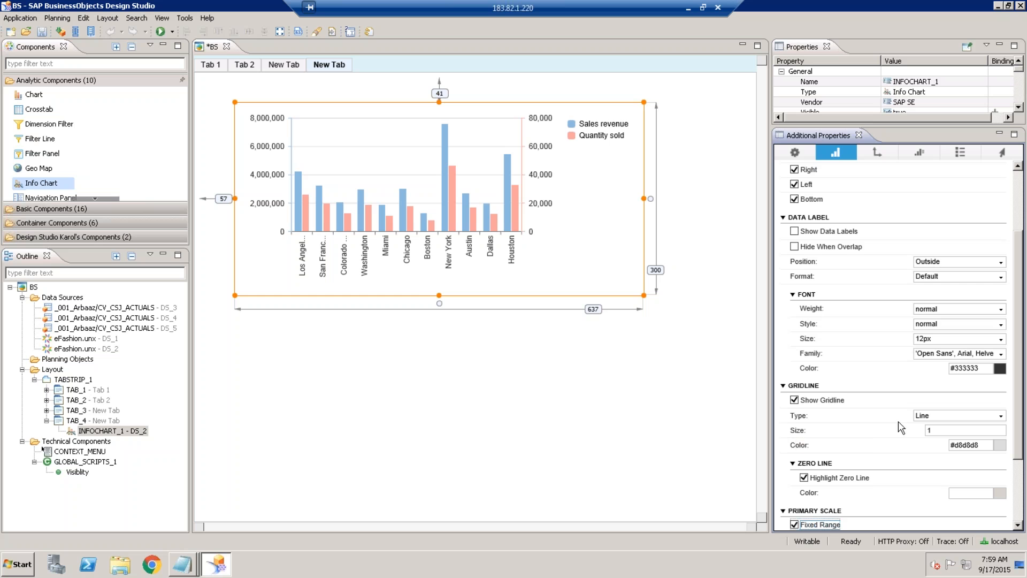
pyautogui.moveTo(1022, 337); pyautogui.dragTo(1023, 407)
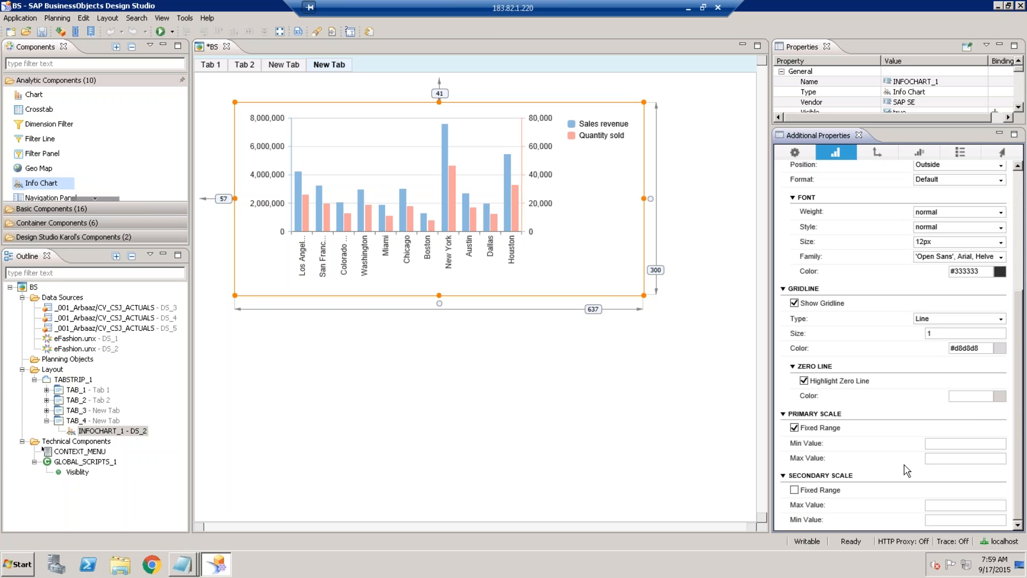
pyautogui.click(963, 443)
pyautogui.write('15000')
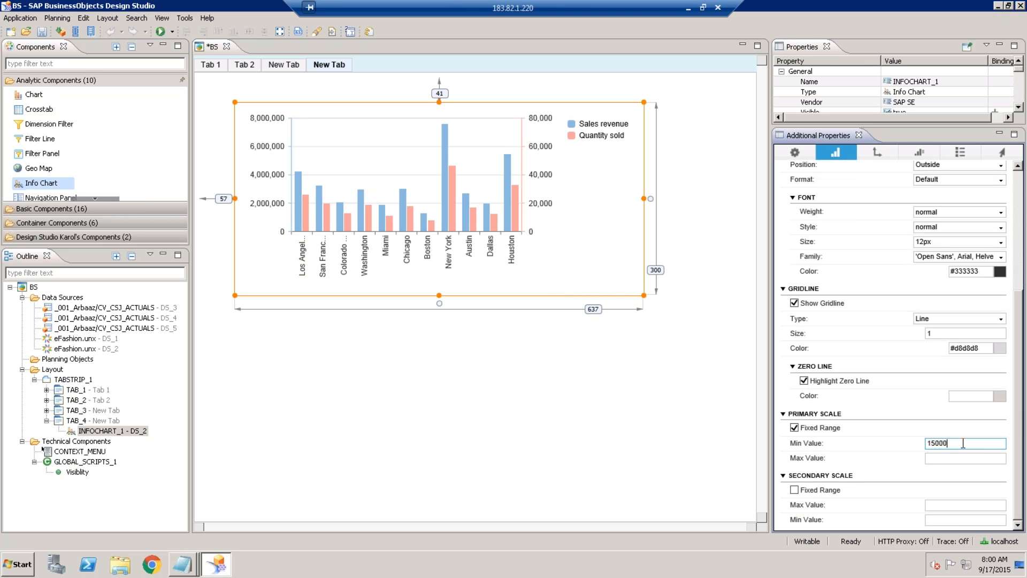
pyautogui.write('00')
pyautogui.press('Tab')
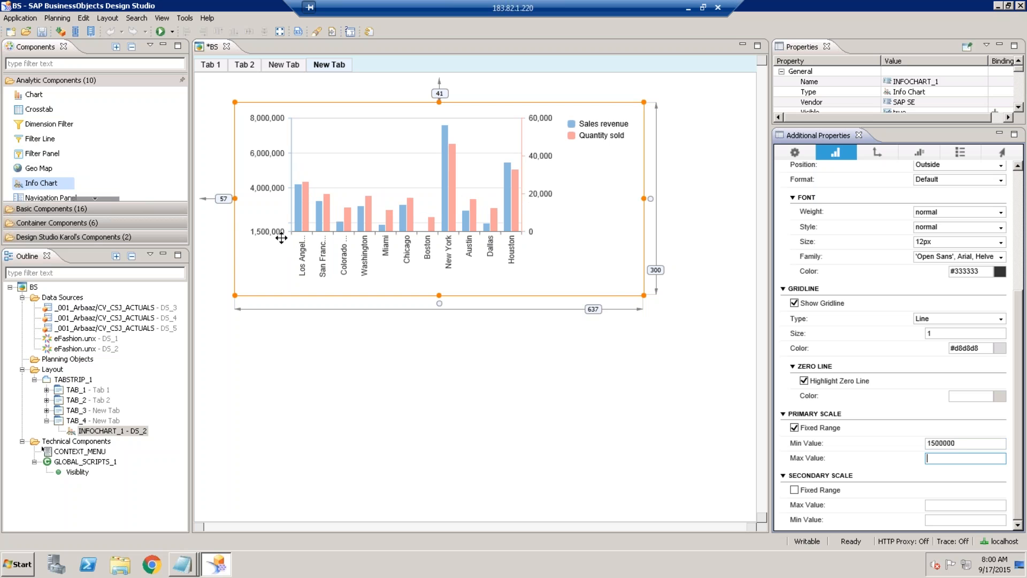
# Step: Set the primary scale's maximum value to 7500000
pyautogui.doubleClick(962, 442)
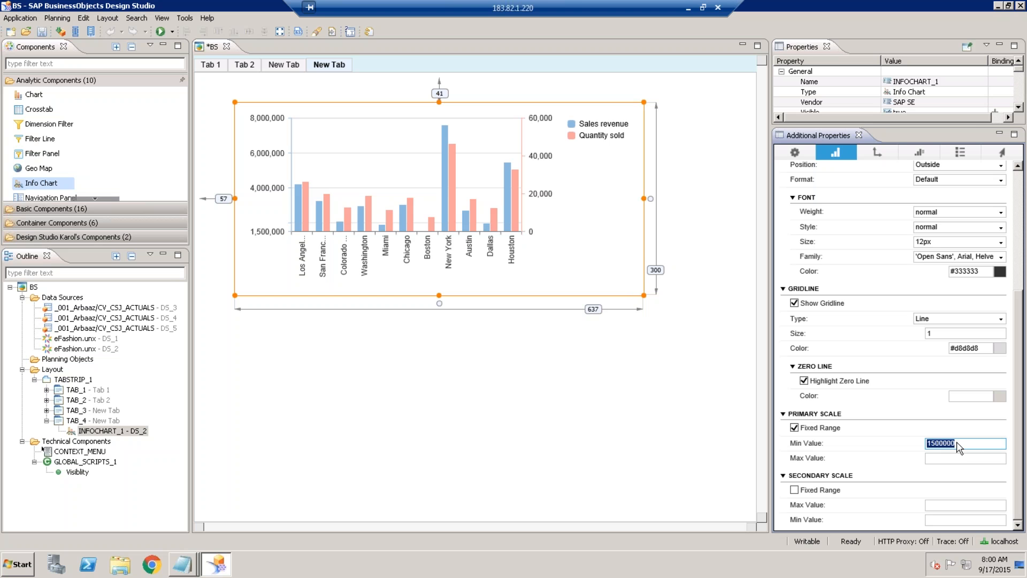
pyautogui.press('End')
pyautogui.doubleClick(963, 443)
pyautogui.press('Tab')
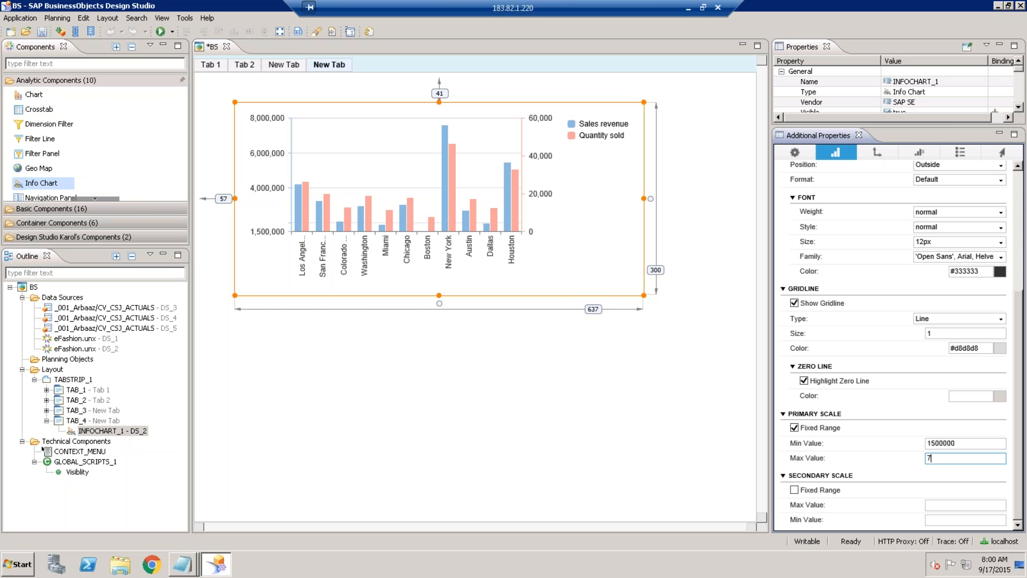
pyautogui.write('7500000')
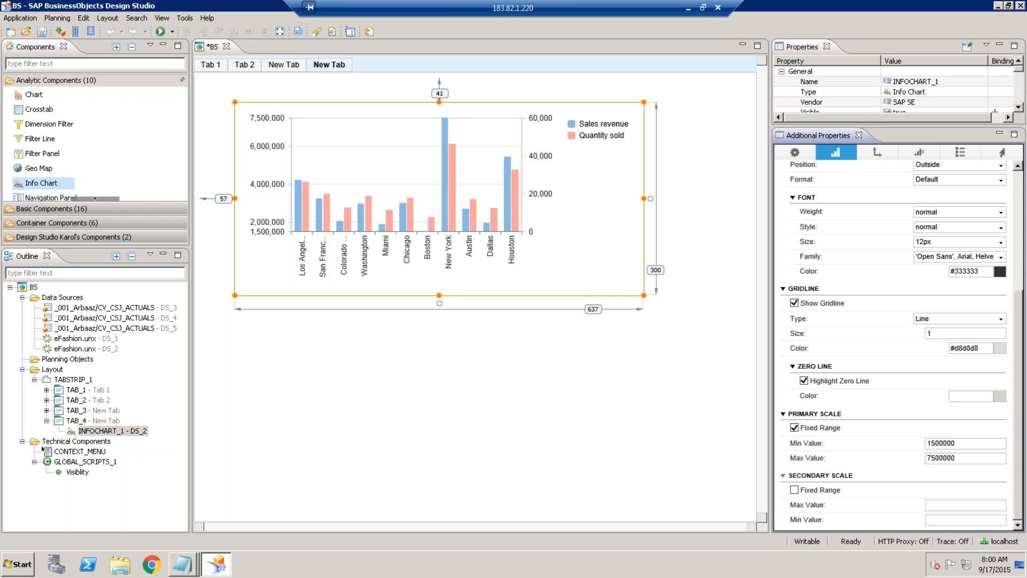
# Step: Clear the maximum and minimum values of the primary scale
pyautogui.doubleClick(967, 458)
pyautogui.press('BackSpace')
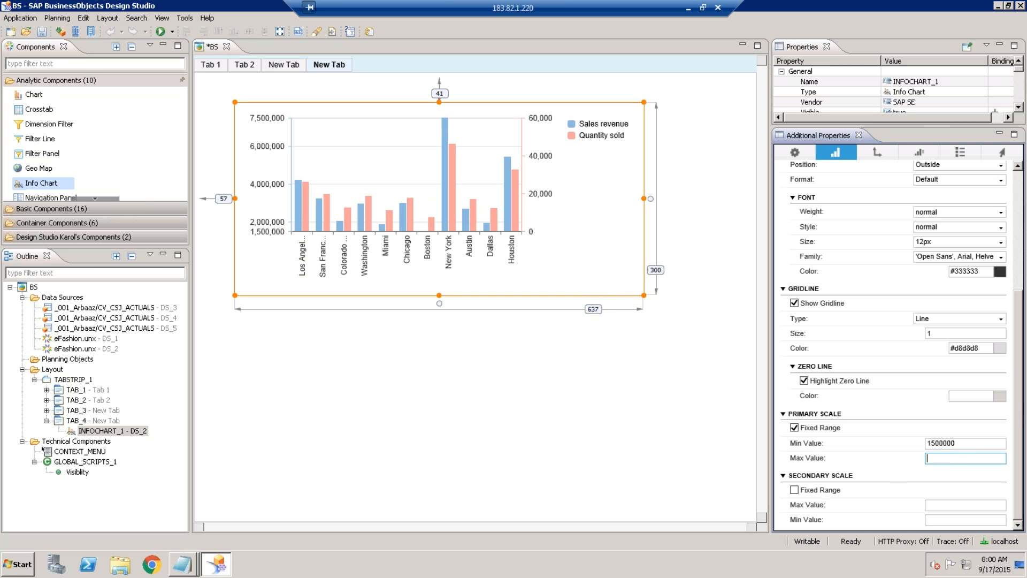
pyautogui.click(960, 443)
pyautogui.press('BackSpace')
pyautogui.press('BackSpace')
pyautogui.press('BackSpace')
pyautogui.press('BackSpace')
pyautogui.press('BackSpace')
pyautogui.press('BackSpace')
pyautogui.press('BackSpace')
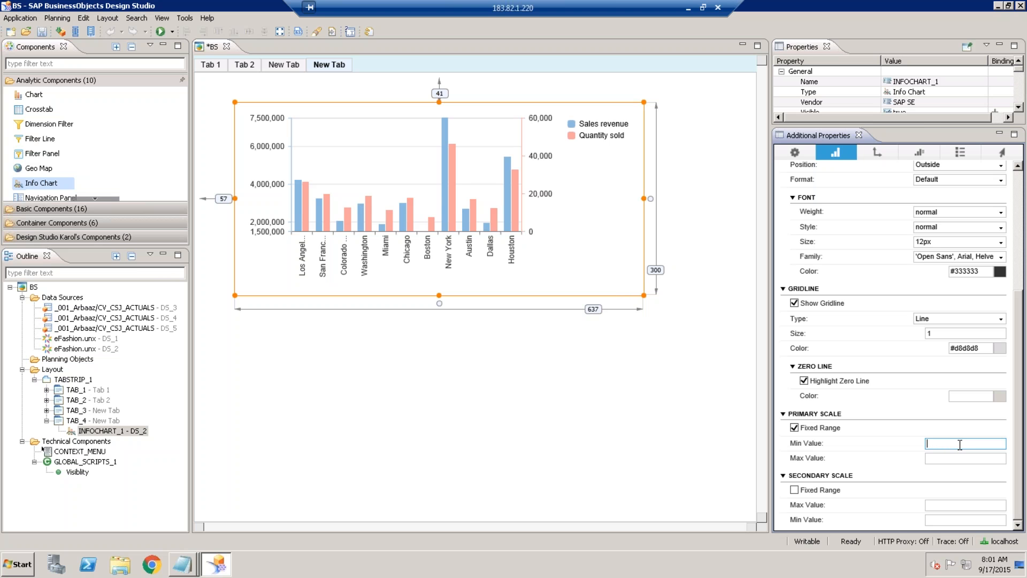
# Step: Turn off the primary scale's fixed range and empty its restored minimum and maximum values
pyautogui.click(796, 428)
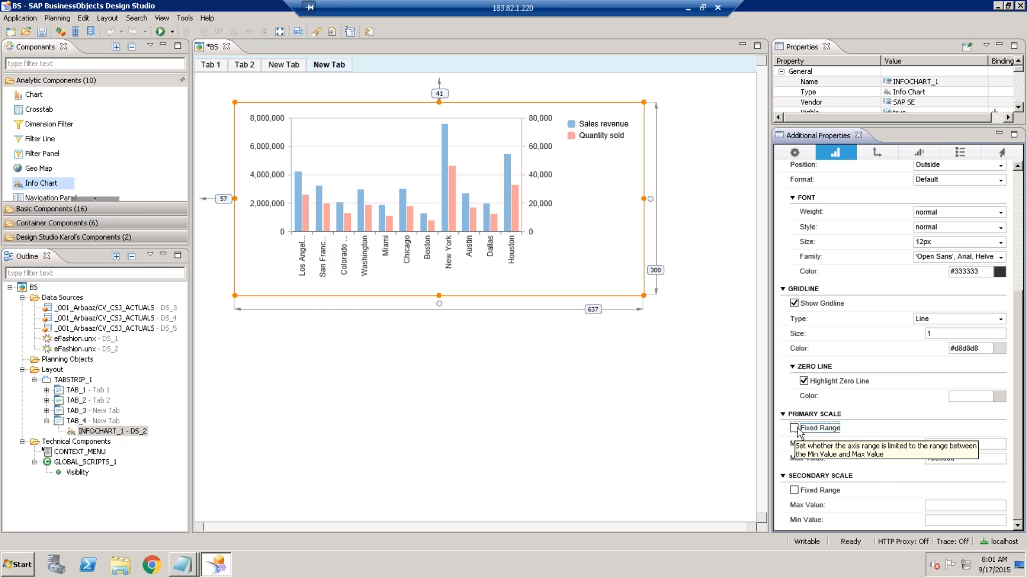
pyautogui.doubleClick(962, 446)
pyautogui.press('BackSpace')
pyautogui.click(974, 458)
pyautogui.moveTo(960, 456); pyautogui.dragTo(913, 461)
pyautogui.press('BackSpace')
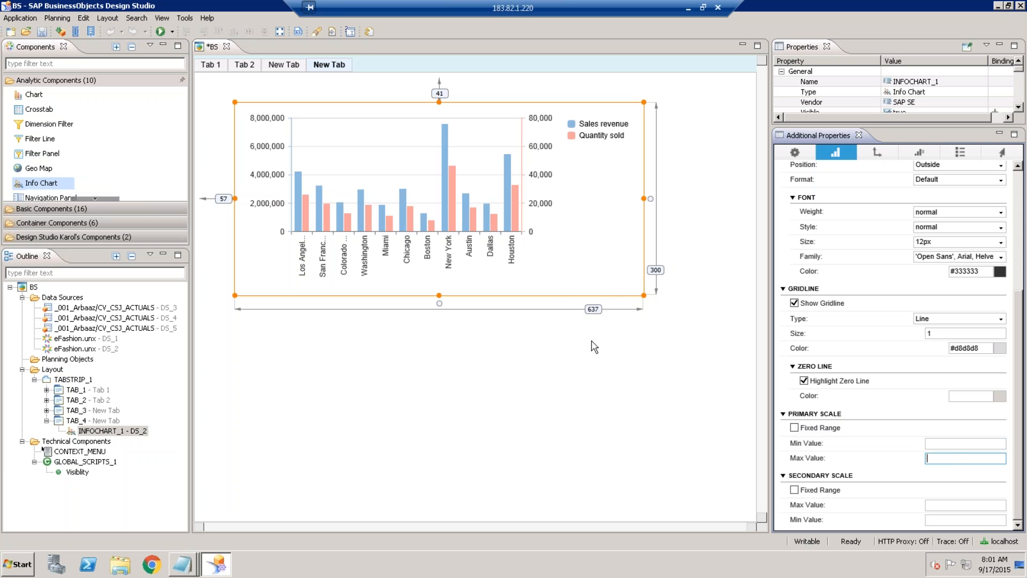
# Step: Reselect the info chart, save the application and close the additional properties
pyautogui.click(373, 353)
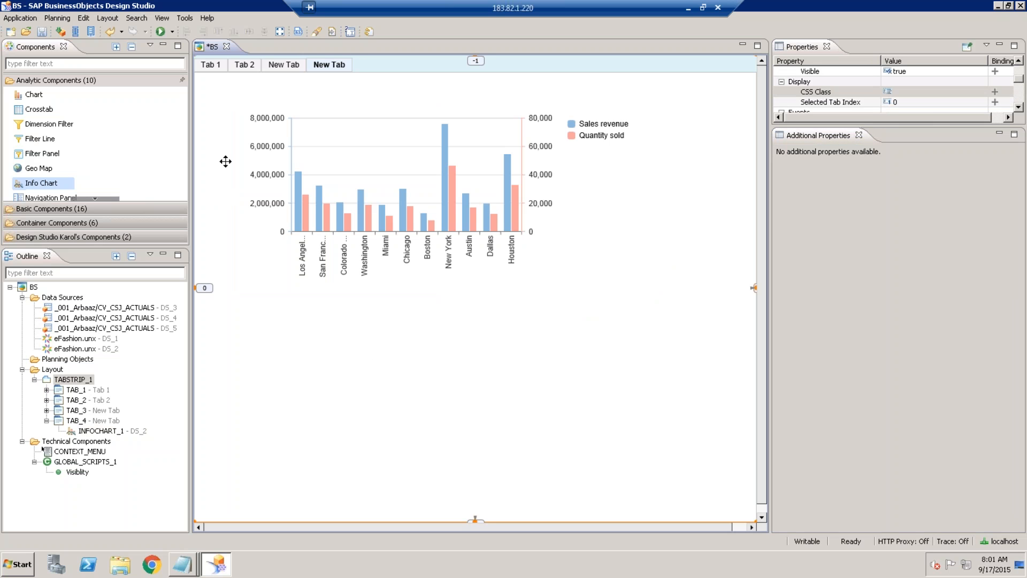
pyautogui.click(328, 132)
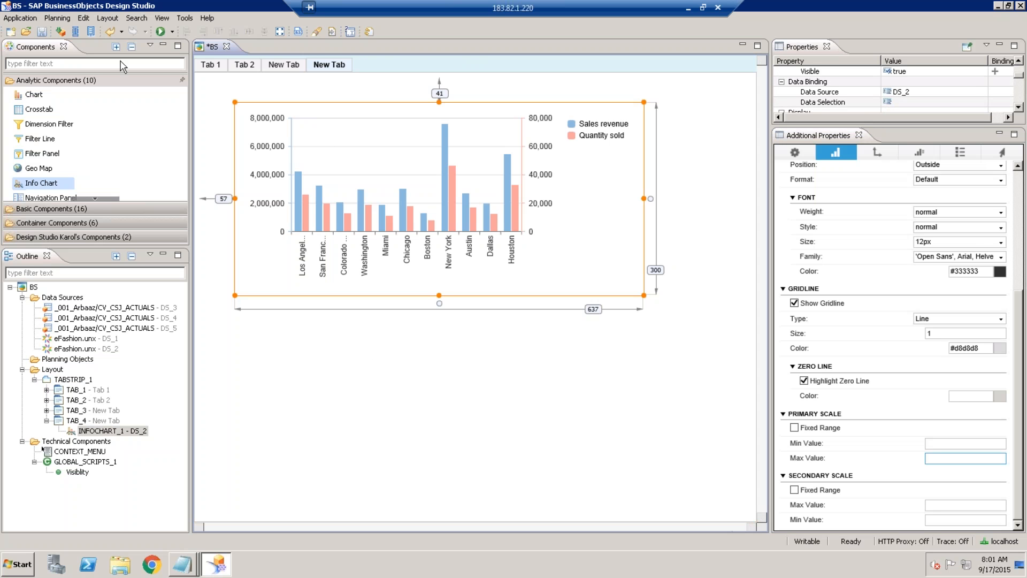
pyautogui.hotkey('ctrl', 's')
pyautogui.click(859, 135)
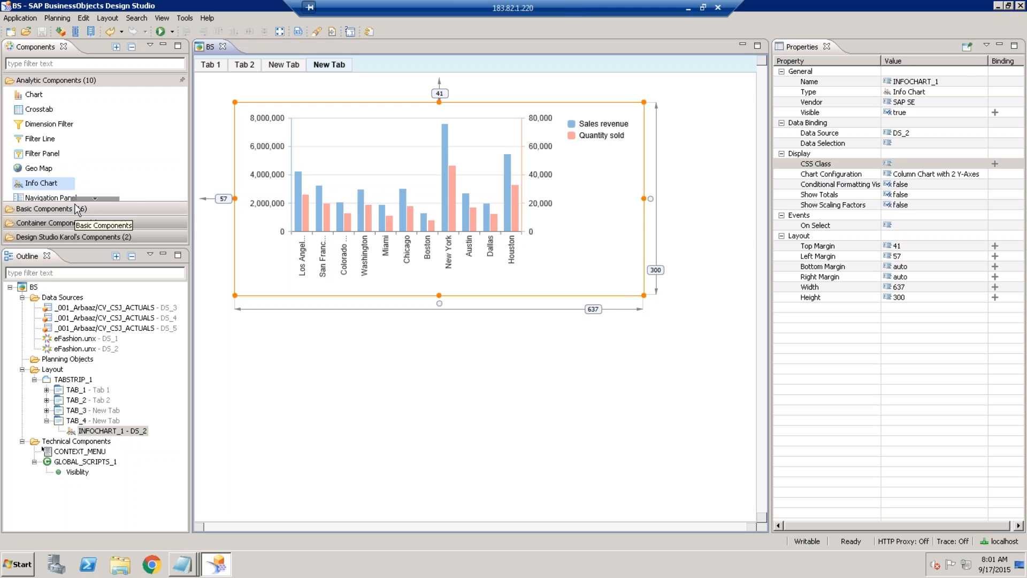
# Step: Add a Scorecard component below the info chart and position it at top margin 362 and left margin 24
pyautogui.scroll(-1, 77, 181)
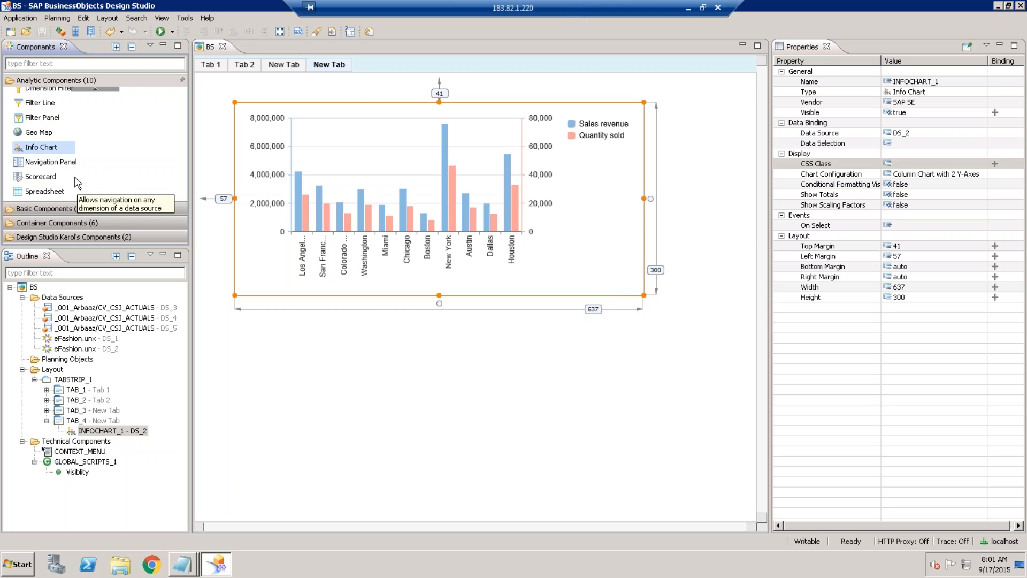
pyautogui.click(59, 177)
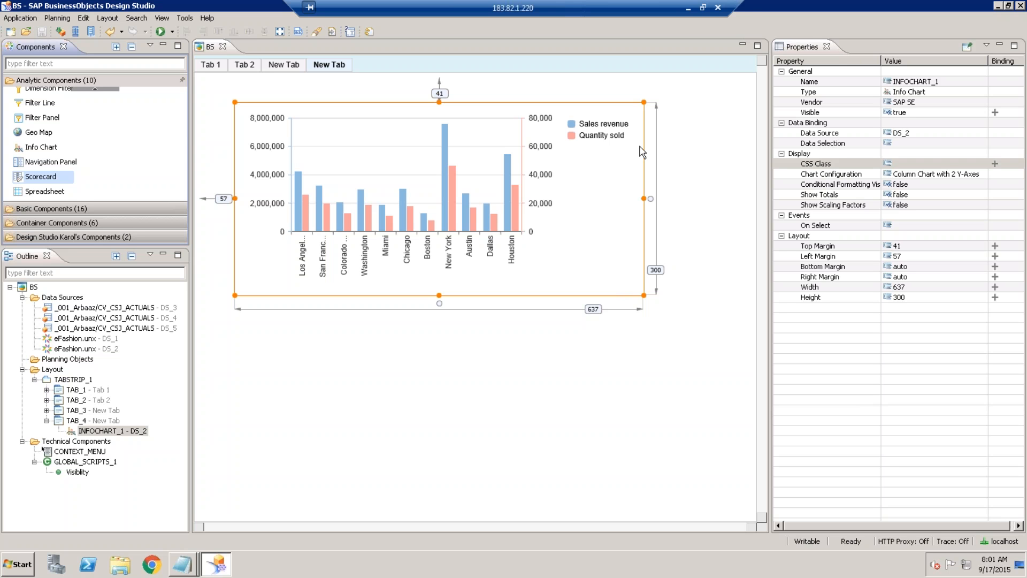
pyautogui.moveTo(42, 179); pyautogui.dragTo(272, 343)
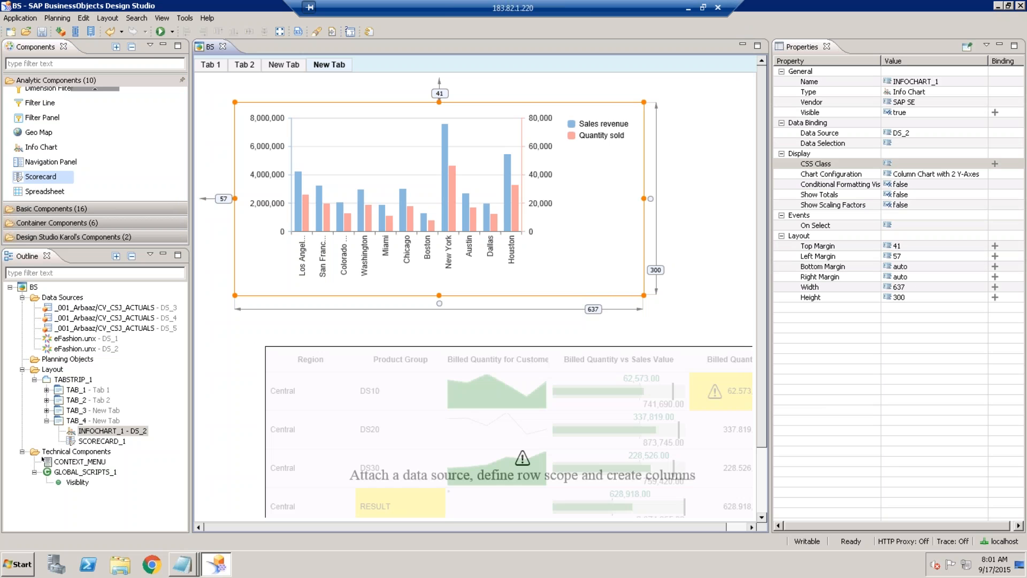
pyautogui.moveTo(339, 386); pyautogui.dragTo(288, 350)
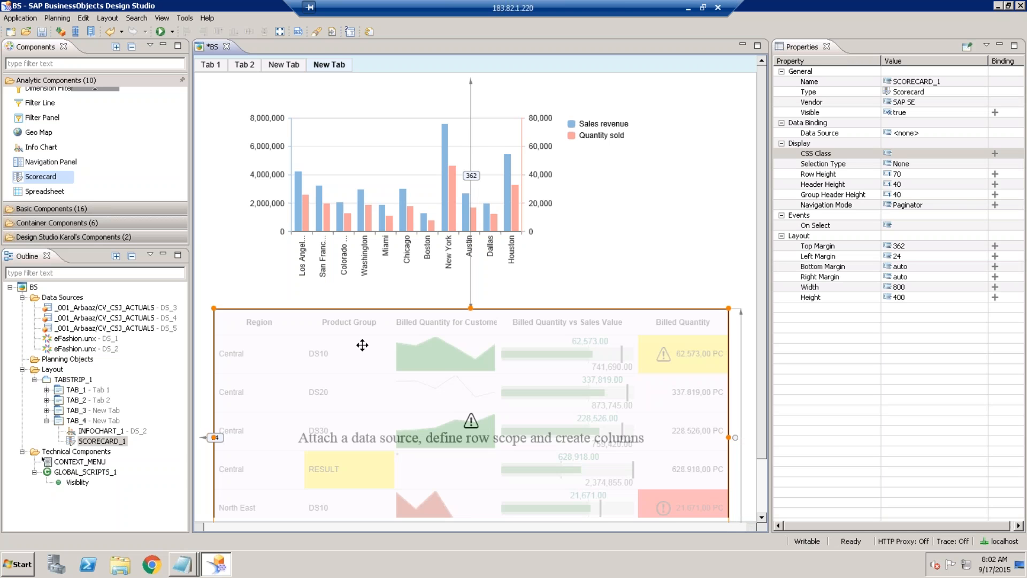
# Step: Assign DS_1 as the scorecard's data source
pyautogui.click(958, 134)
pyautogui.click(982, 133)
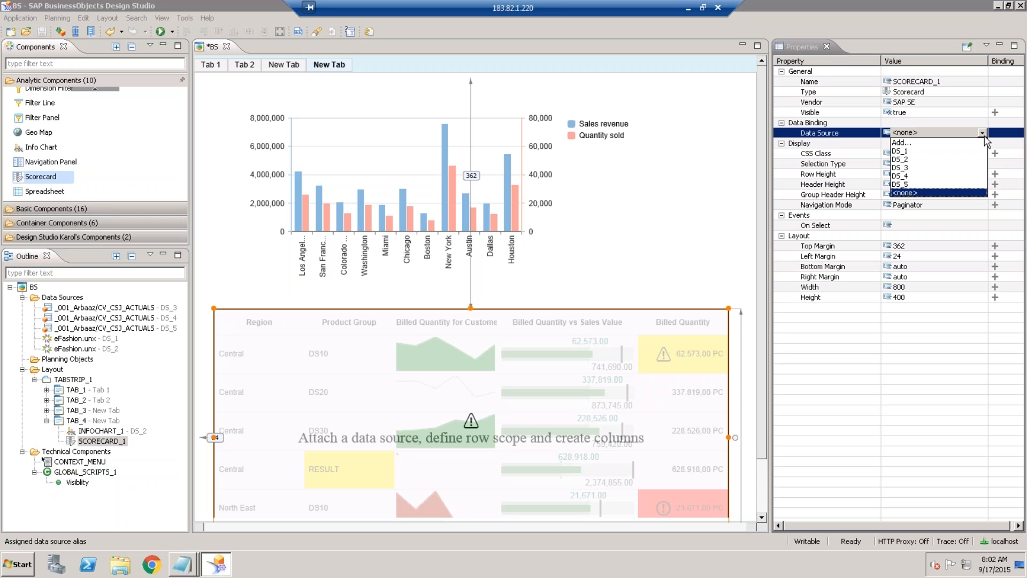
pyautogui.click(904, 151)
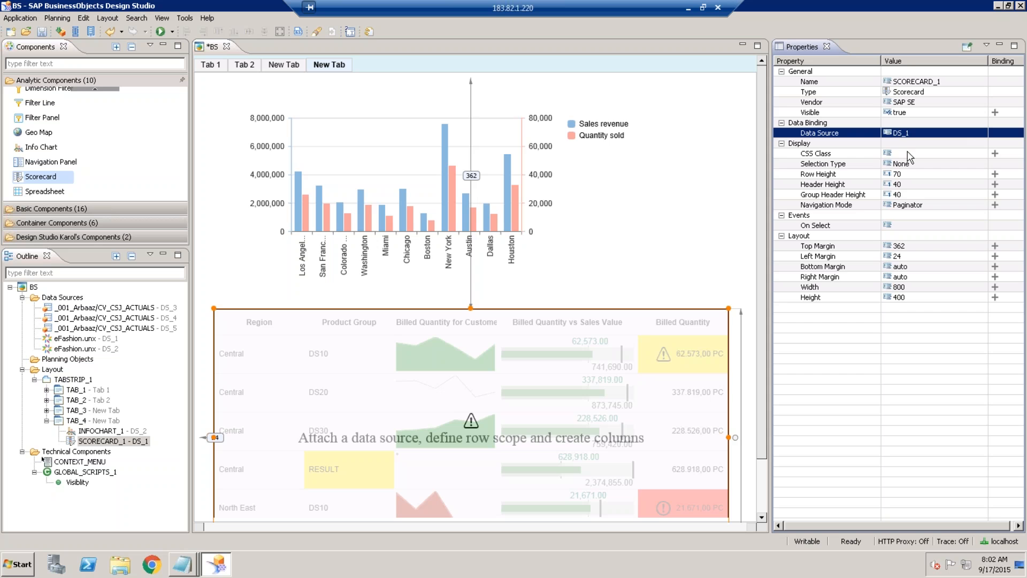
# Step: Open the scorecard's additional properties and set its row scope dimension to "up to State"
pyautogui.click(162, 18)
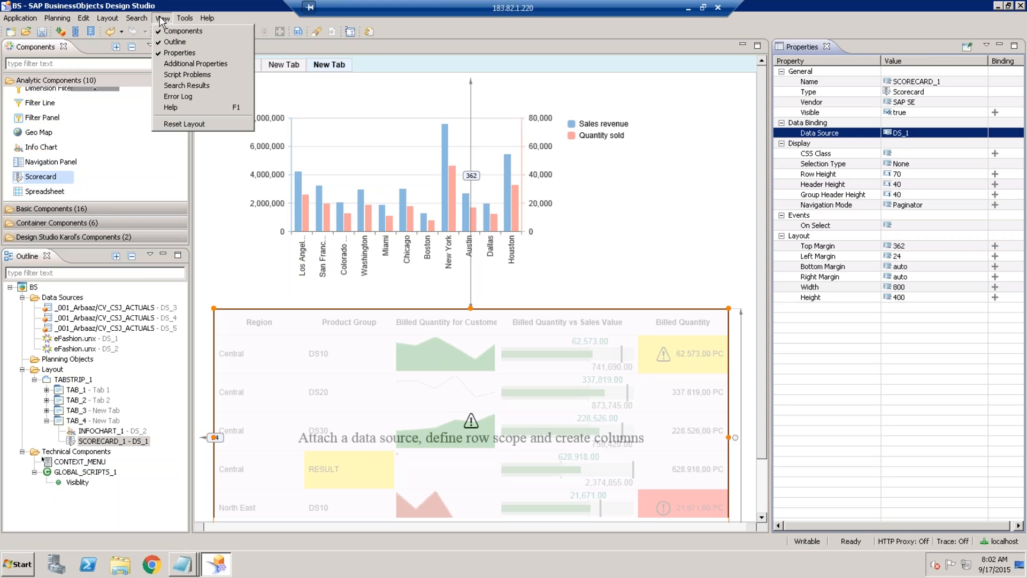
pyautogui.click(173, 63)
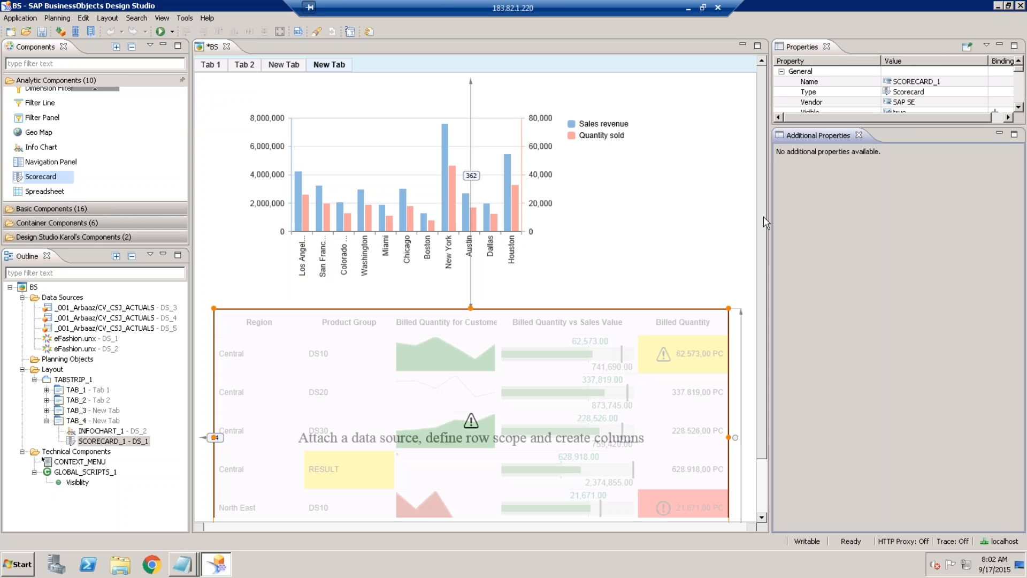
pyautogui.click(727, 242)
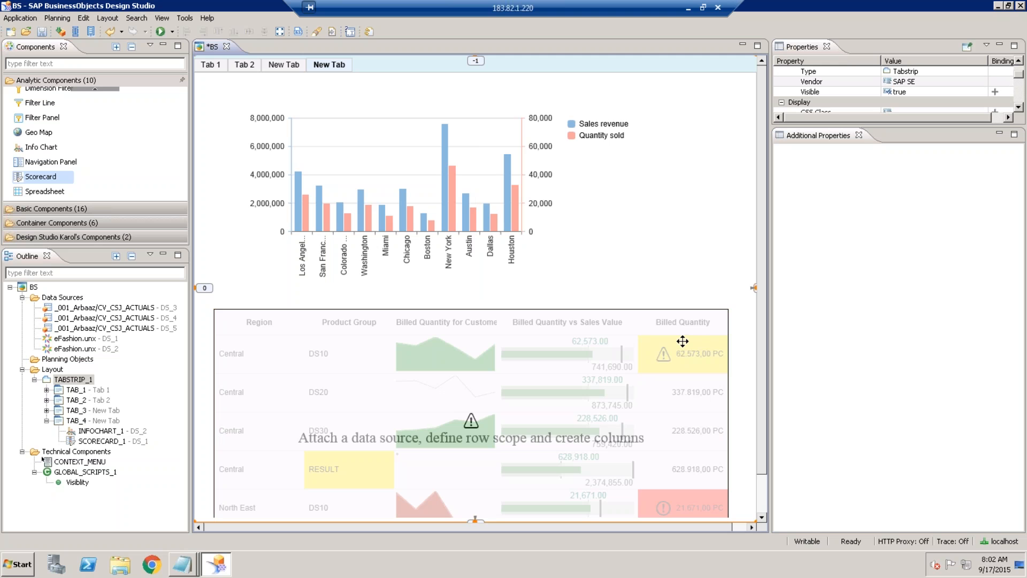
pyautogui.click(683, 341)
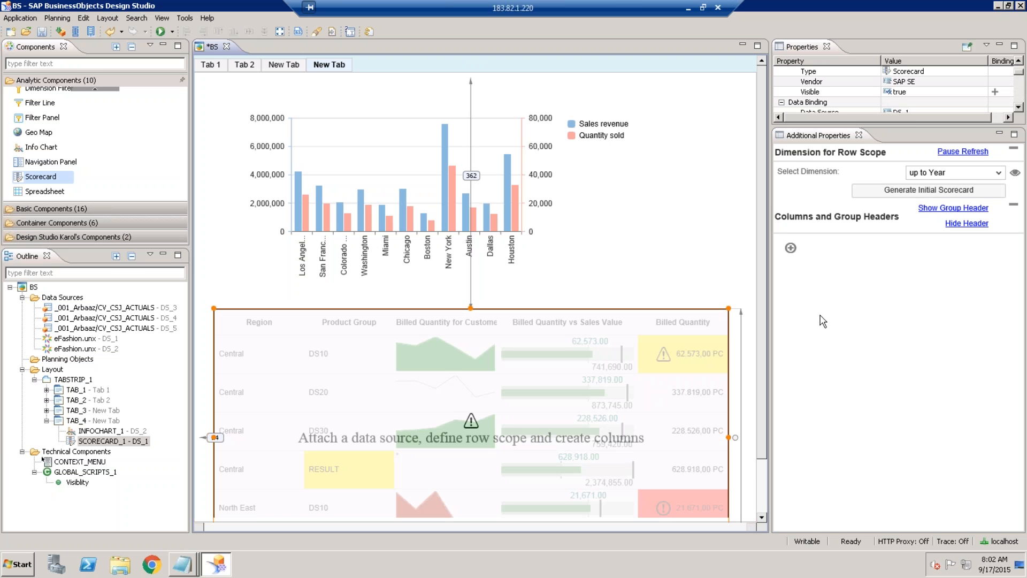
pyautogui.click(998, 172)
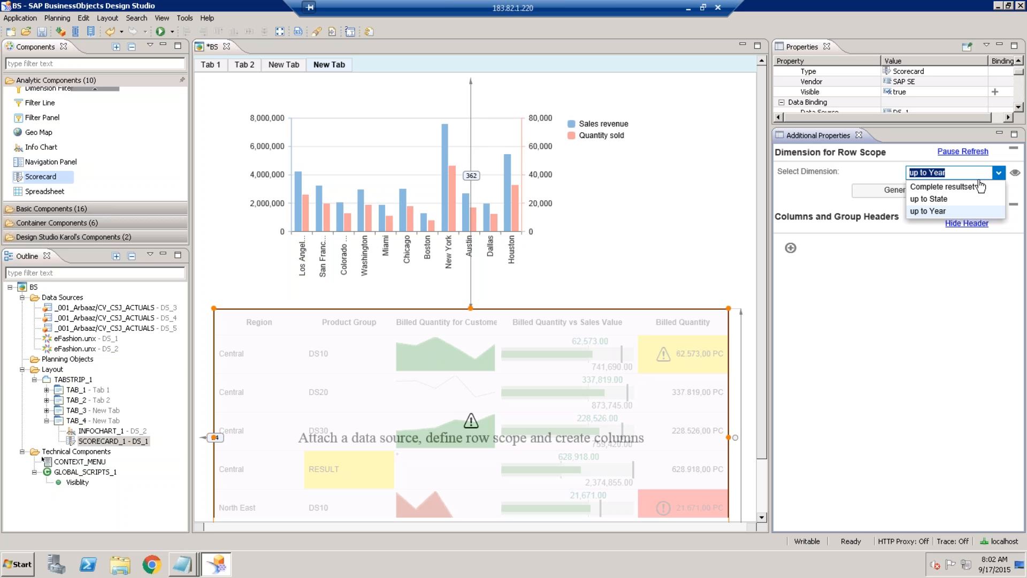
pyautogui.click(931, 200)
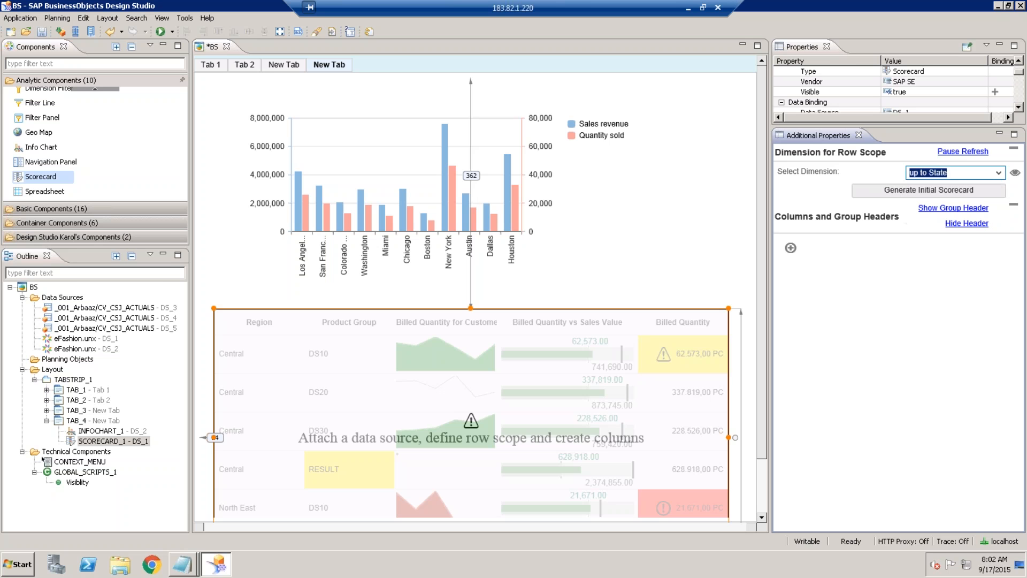
# Step: Generate the initial scorecard from the State row scope
pyautogui.click(927, 195)
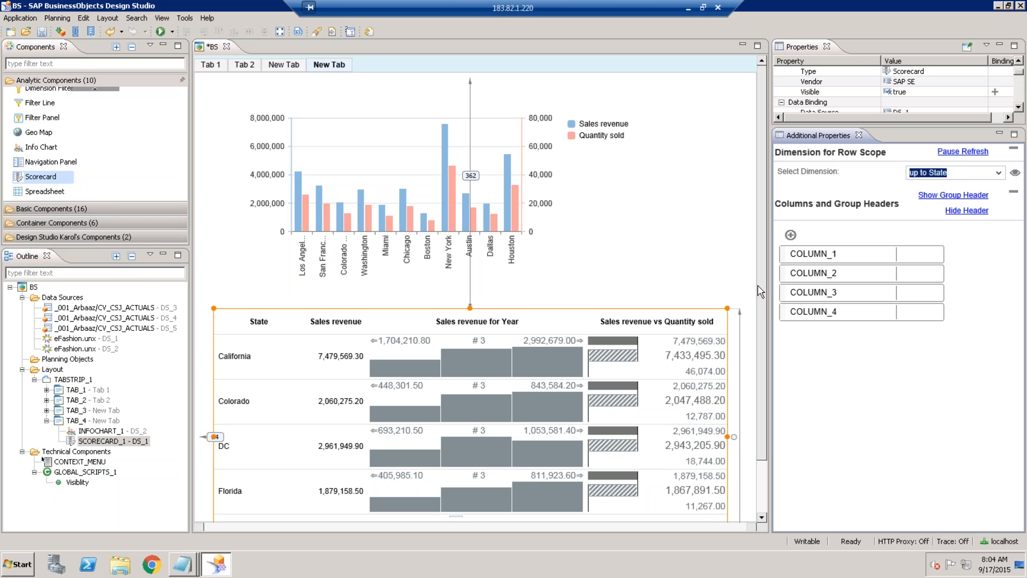
pyautogui.moveTo(761, 292); pyautogui.dragTo(823, 257)
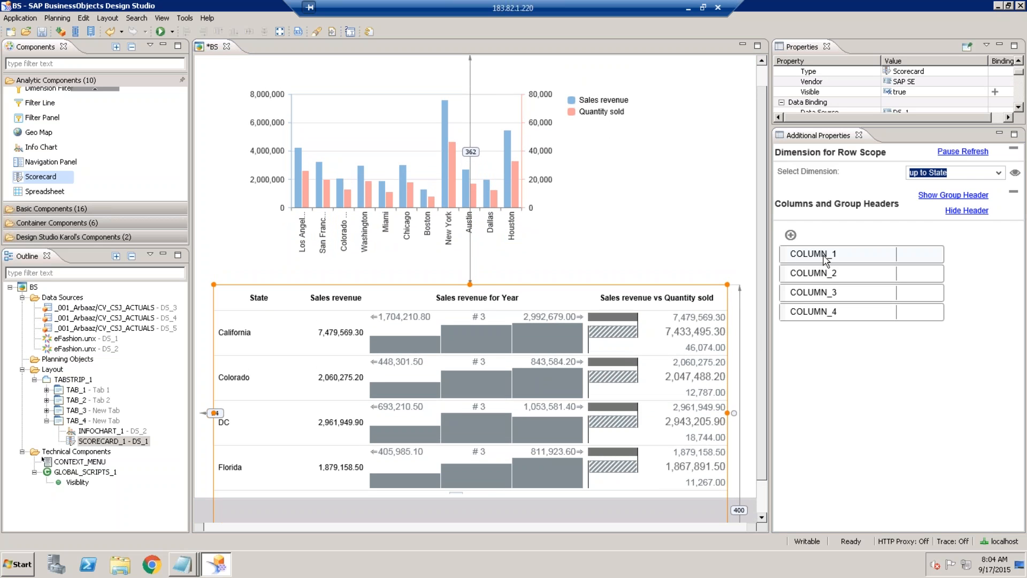
# Step: Examine COLUMN_1's definition and the binding of its header text, widening the properties area for readability
pyautogui.click(825, 257)
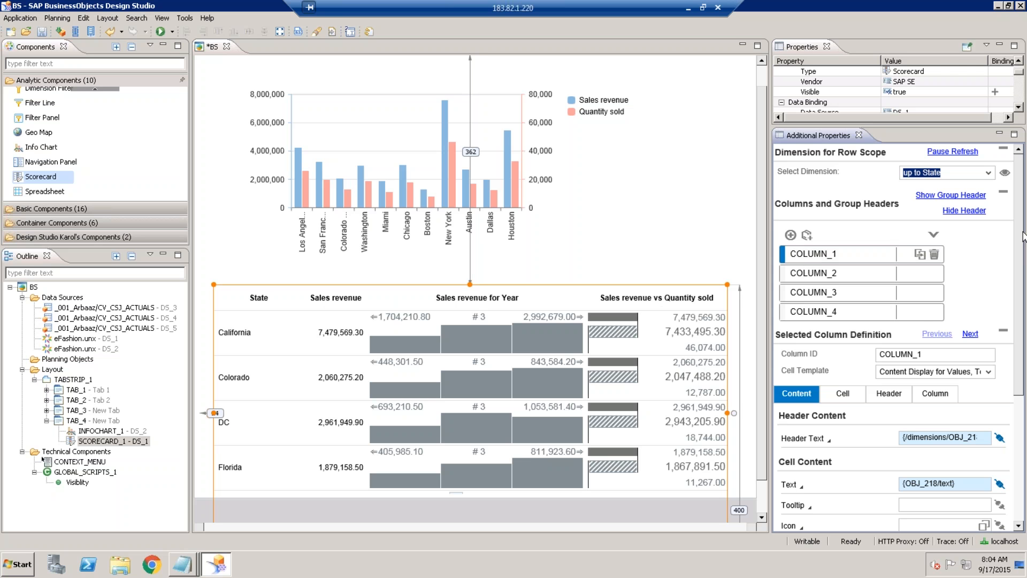
pyautogui.moveTo(1023, 234); pyautogui.dragTo(1024, 305)
pyautogui.scroll(-3, 994, 286)
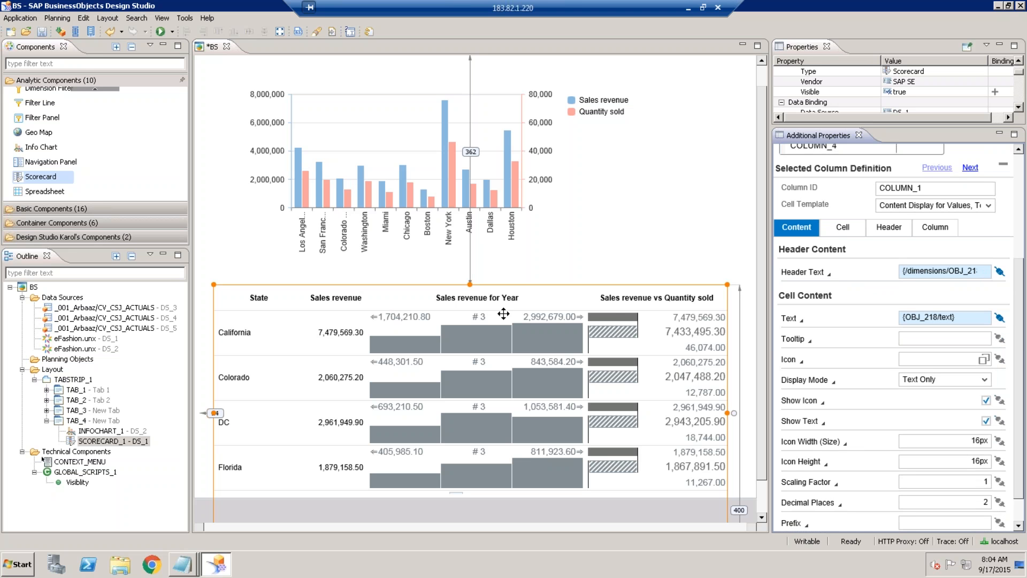
pyautogui.click(1000, 271)
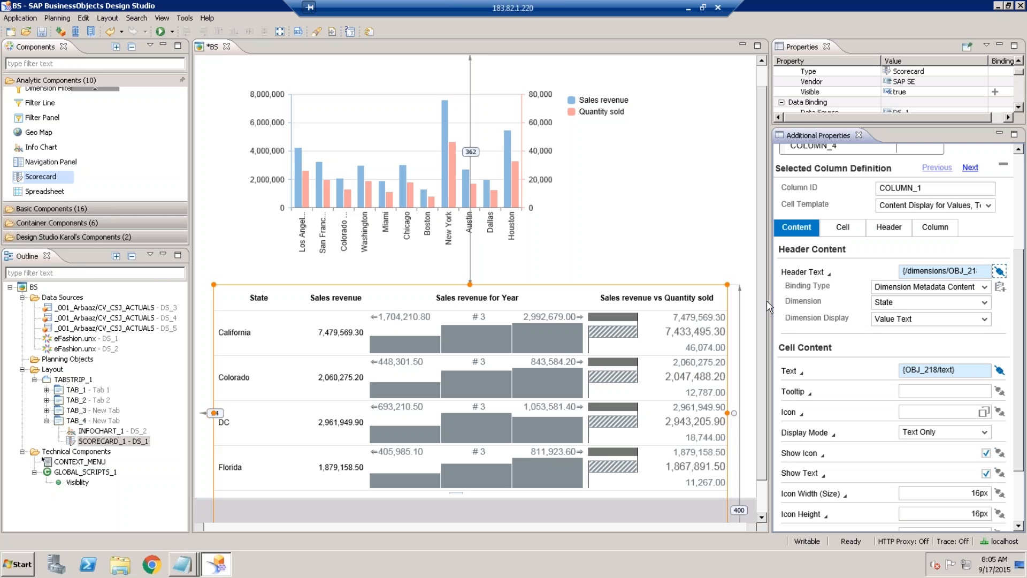
pyautogui.moveTo(769, 301); pyautogui.dragTo(742, 301)
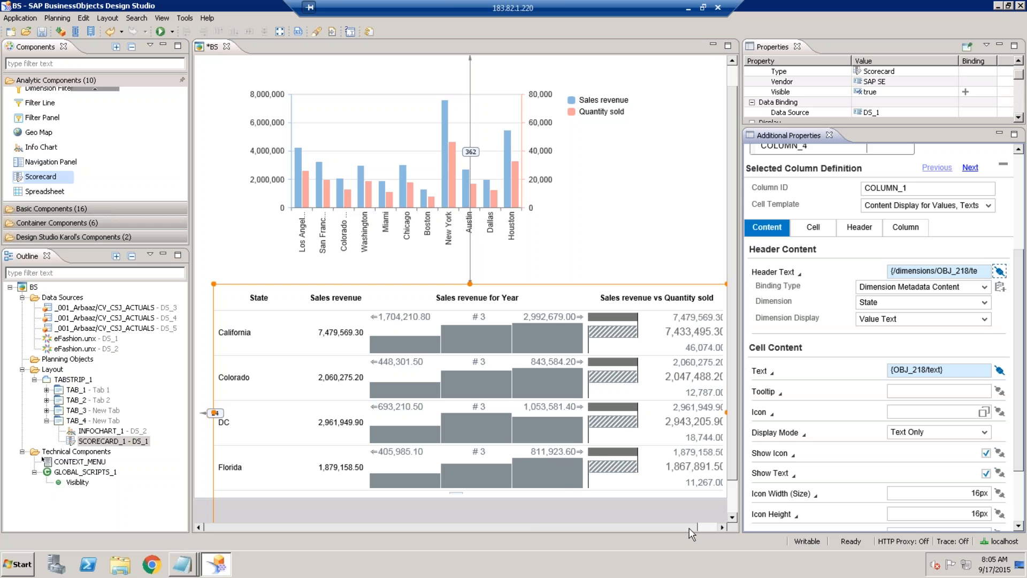
pyautogui.moveTo(691, 528); pyautogui.dragTo(713, 527)
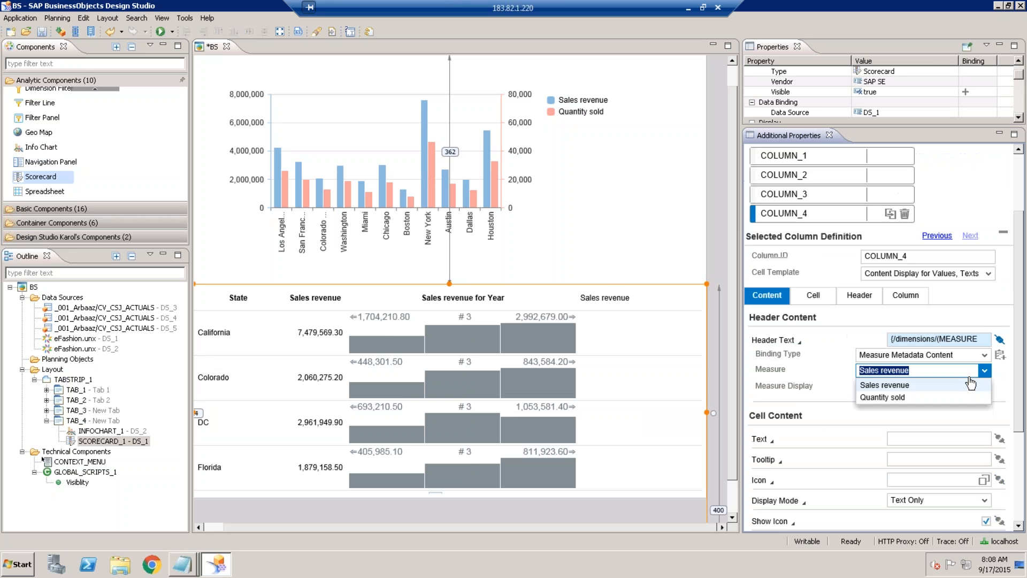
# Step: Set COLUMN_4's header text measure to Quantity sold and check COLUMN_2's cell text binding for reference
pyautogui.click(883, 397)
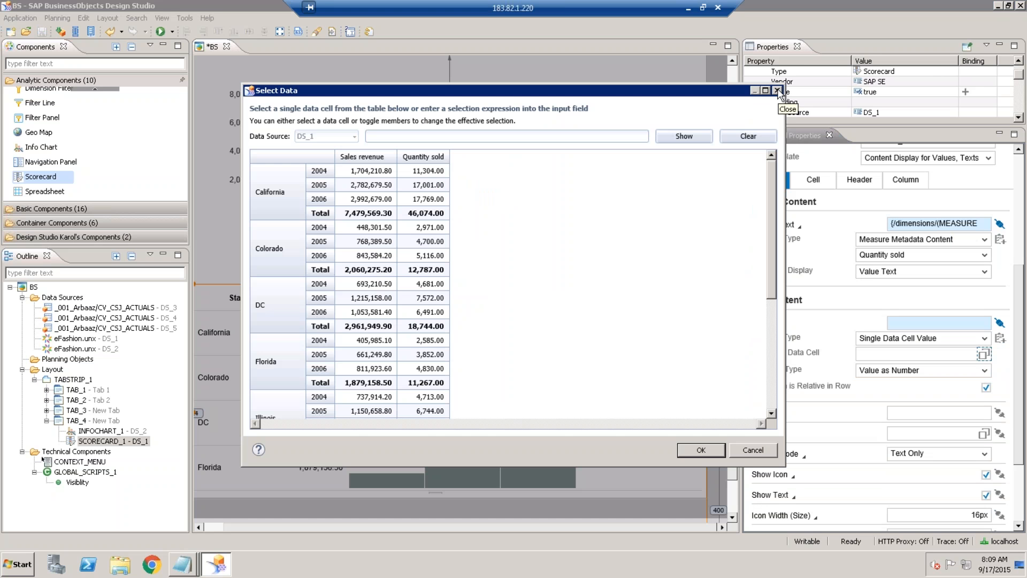
pyautogui.click(777, 90)
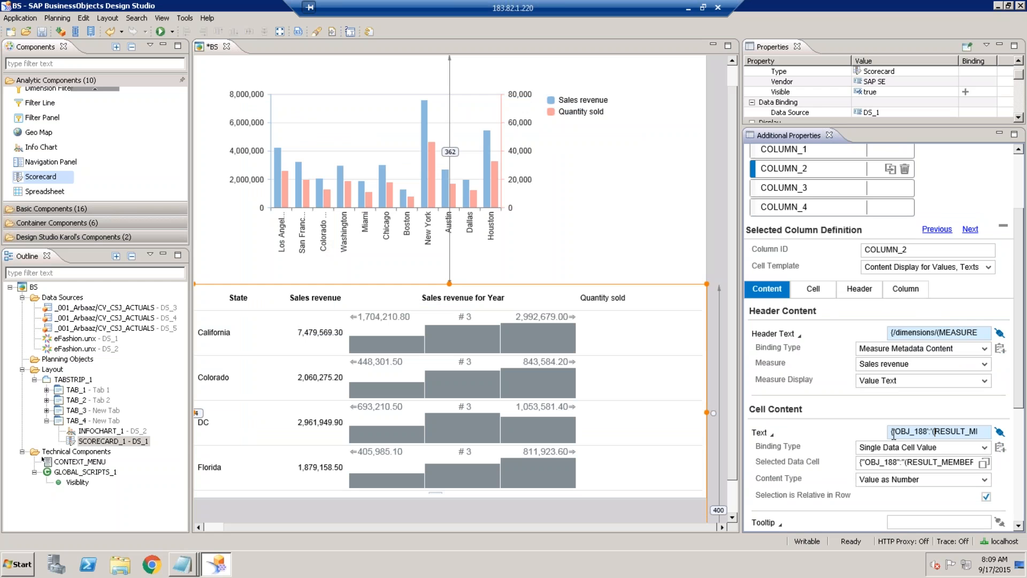
pyautogui.moveTo(892, 433); pyautogui.dragTo(983, 448)
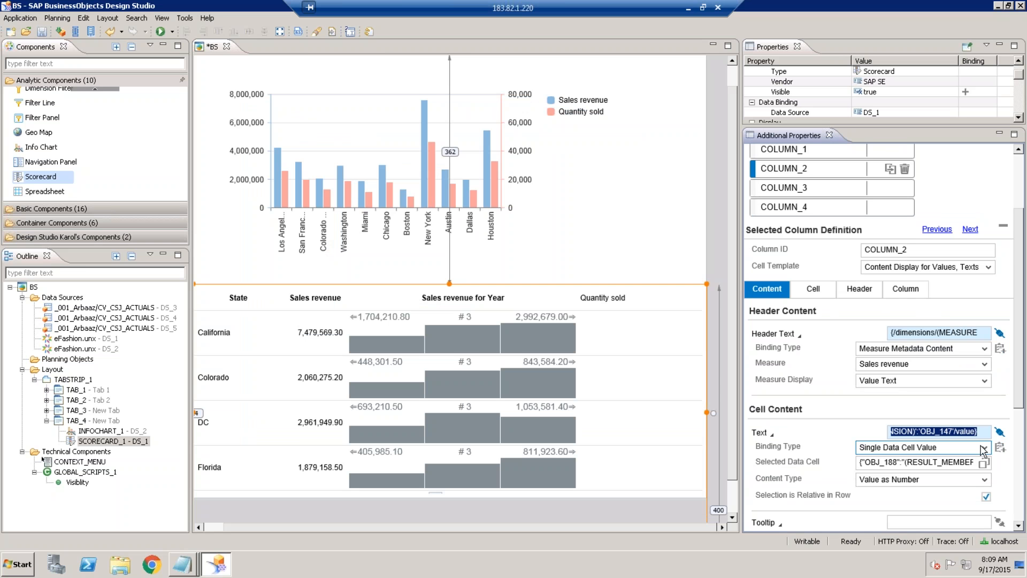
# Step: Bind COLUMN_4's cell text to the overall Quantity sold total as a Single Data Cell Value, relative in row
pyautogui.click(805, 209)
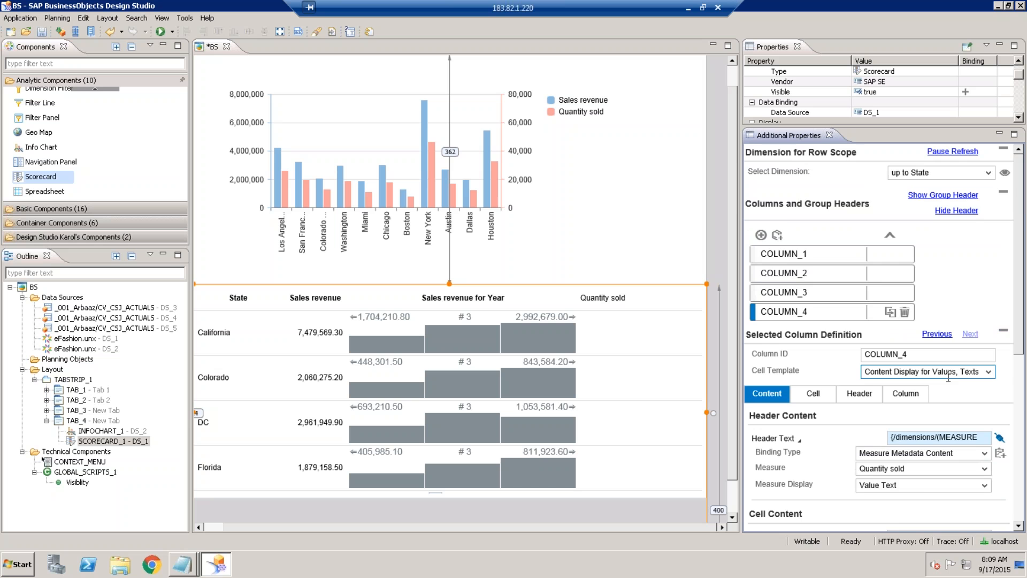
pyautogui.scroll(-3, 995, 417)
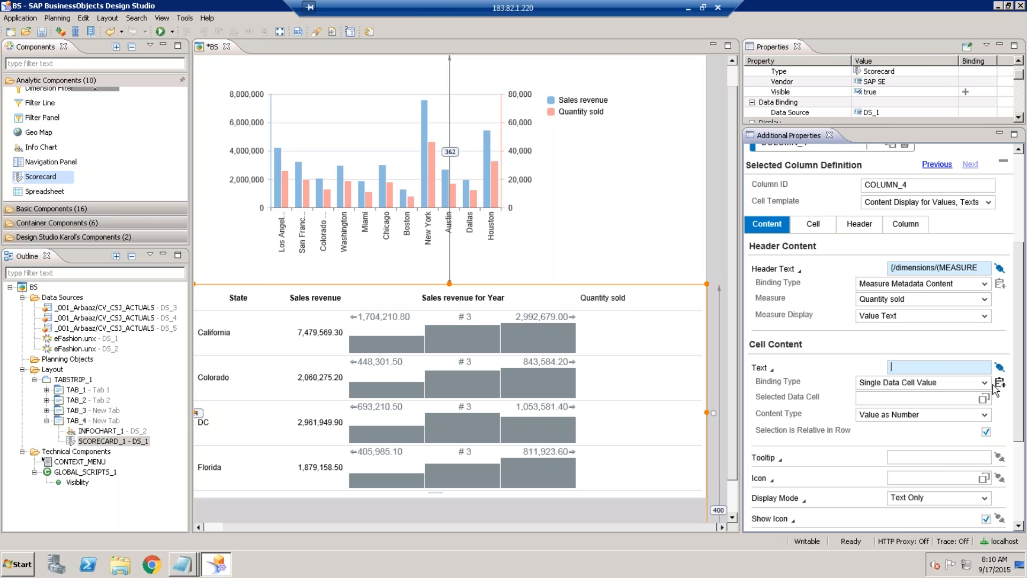
pyautogui.click(999, 383)
pyautogui.click(983, 398)
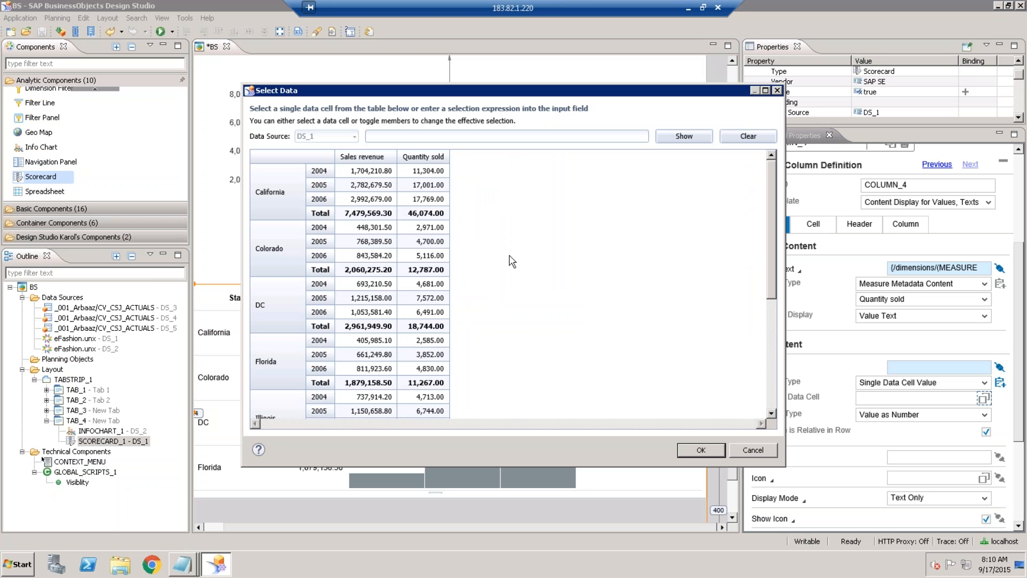
pyautogui.click(423, 382)
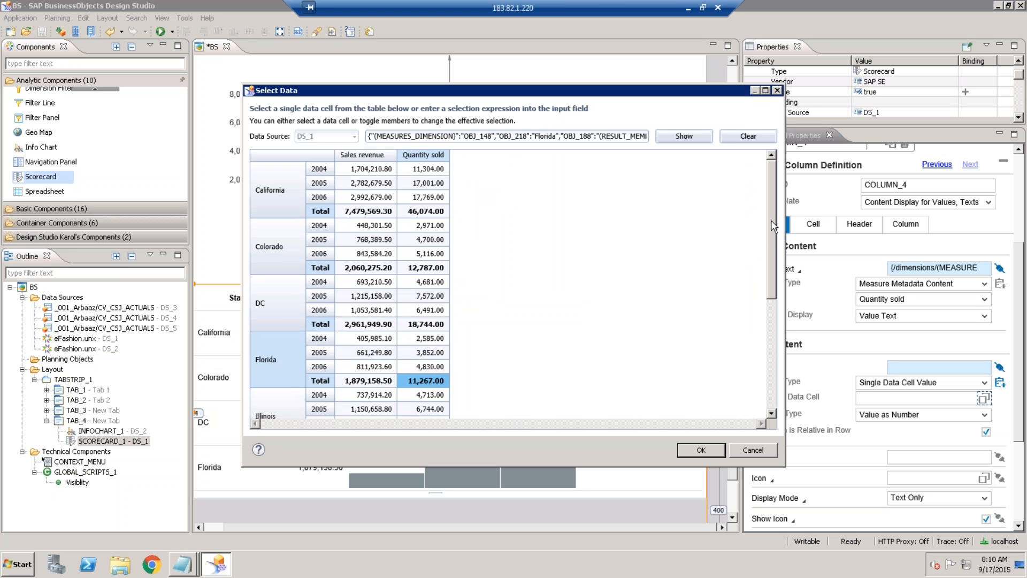
pyautogui.scroll(-3, 425, 304)
pyautogui.click(424, 306)
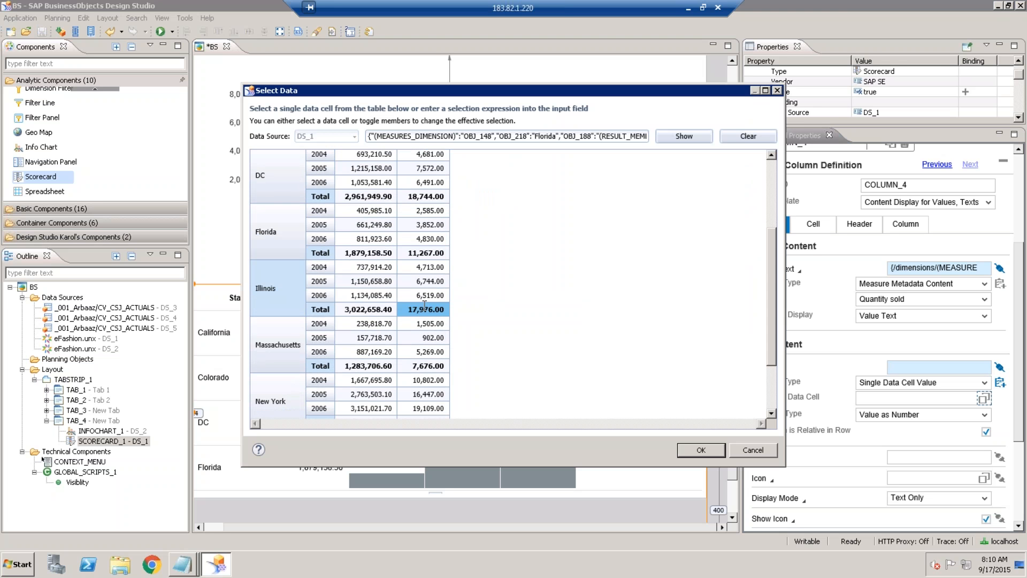
pyautogui.click(444, 364)
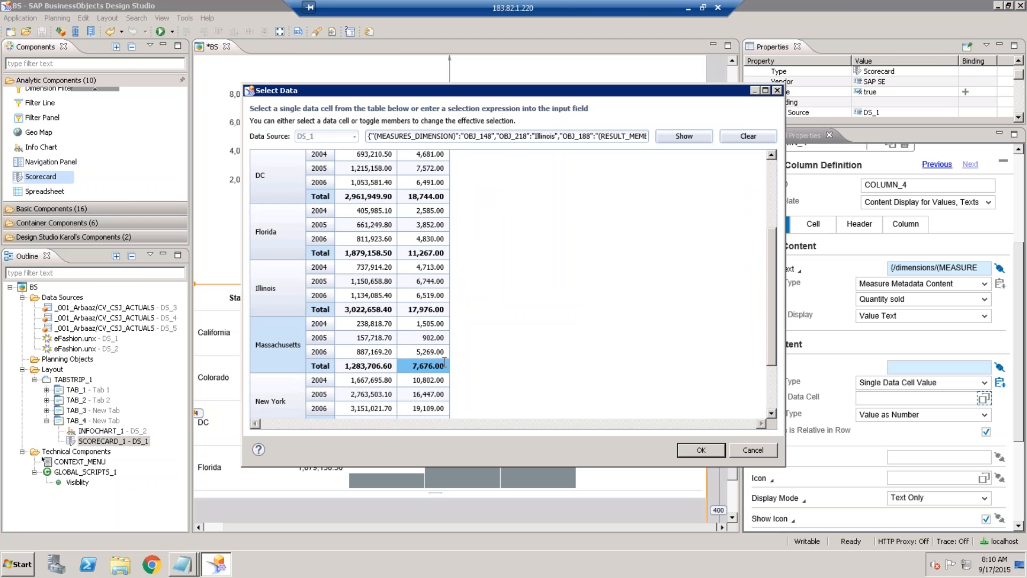
pyautogui.scroll(-2, 528, 375)
pyautogui.click(422, 413)
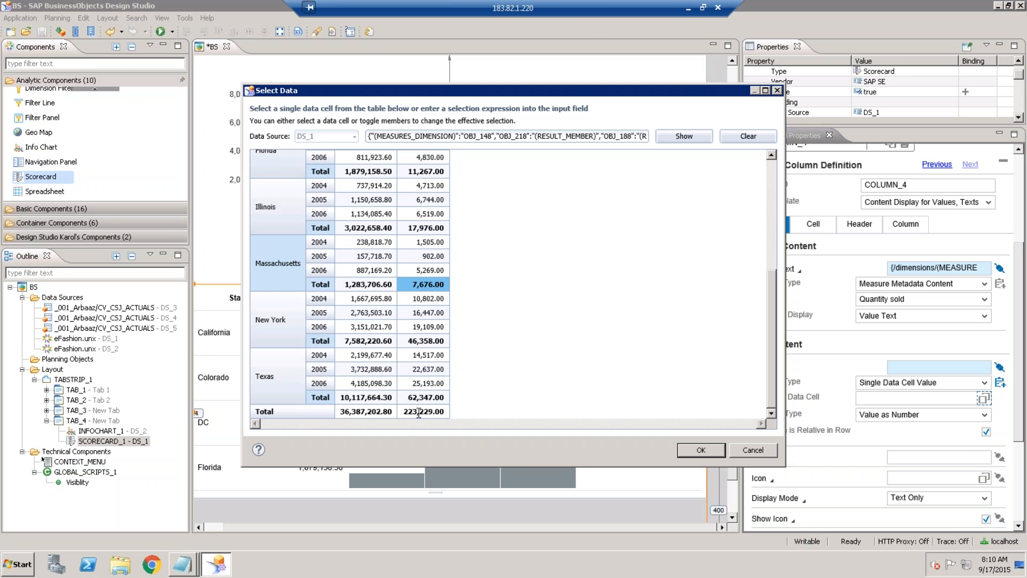
pyautogui.click(707, 453)
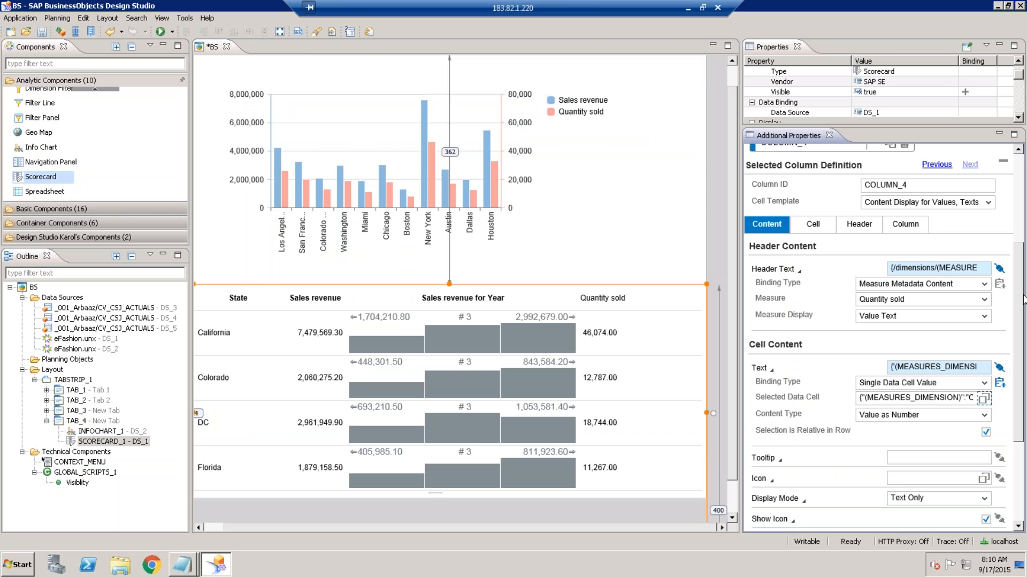
# Step: Move COLUMN_4 ahead of COLUMN_3 in the scorecard's column order and save the application
pyautogui.scroll(-3, 1022, 327)
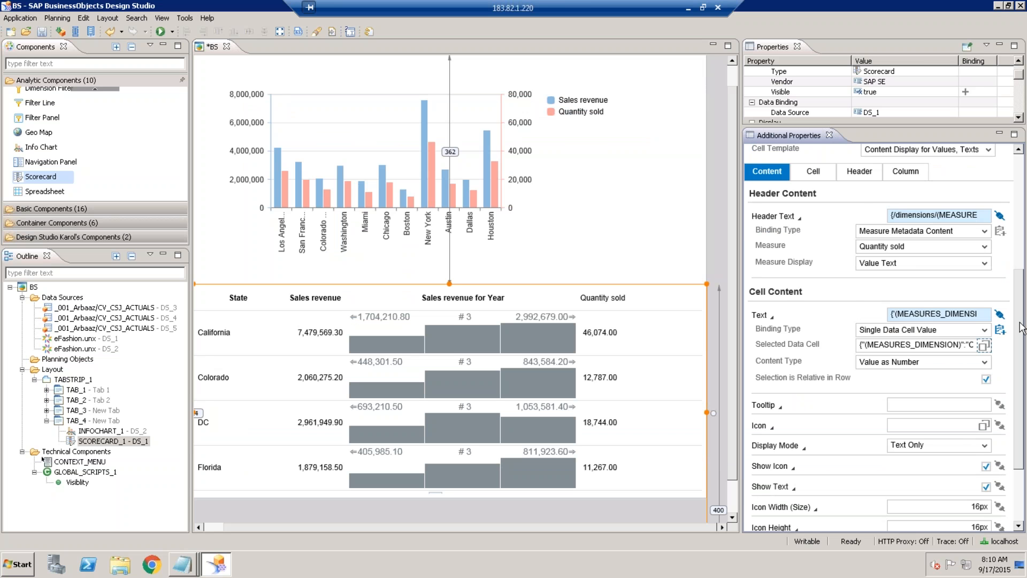
pyautogui.scroll(-4, 1022, 327)
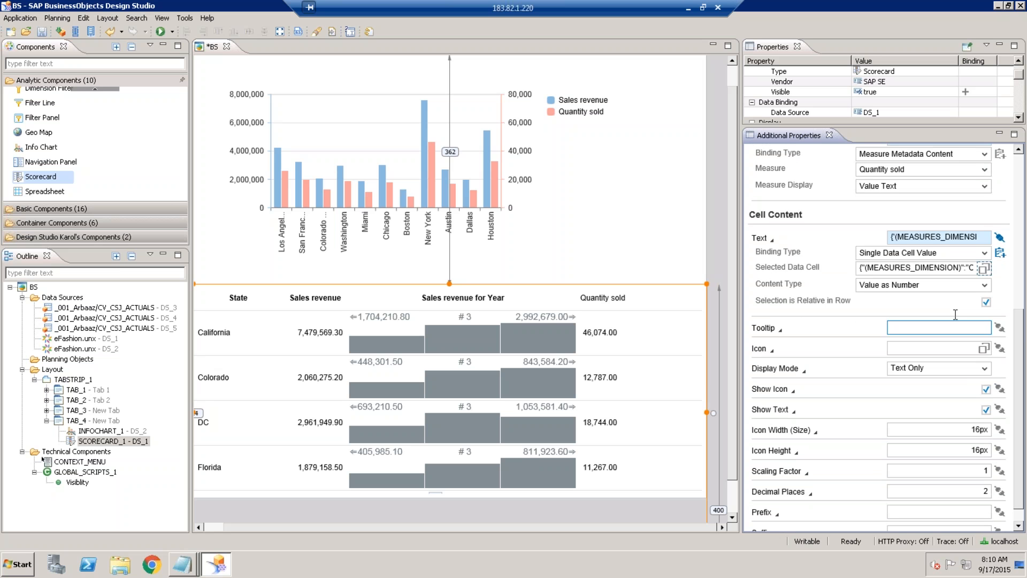
pyautogui.scroll(15, 1025, 263)
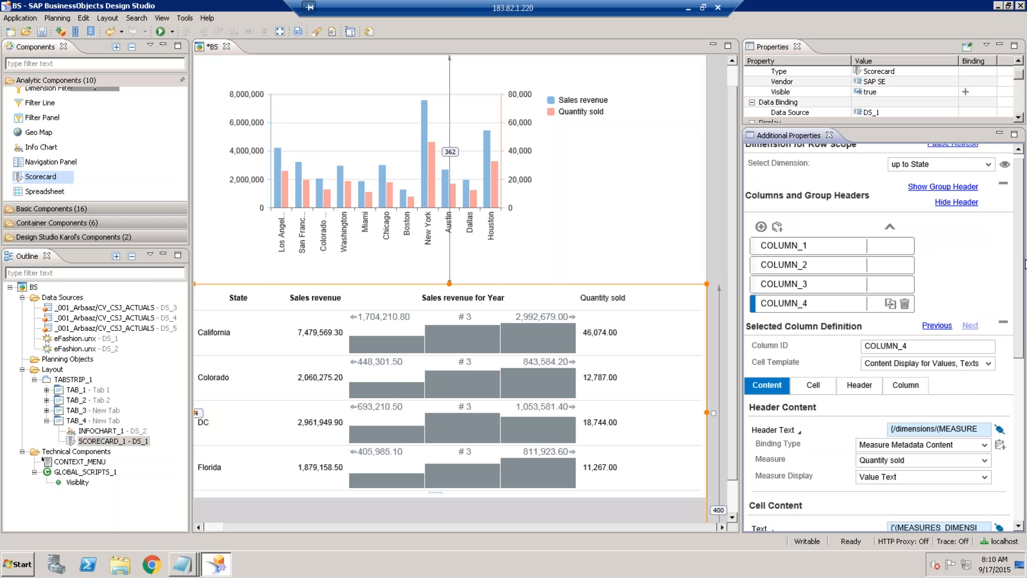
pyautogui.scroll(1, 1024, 263)
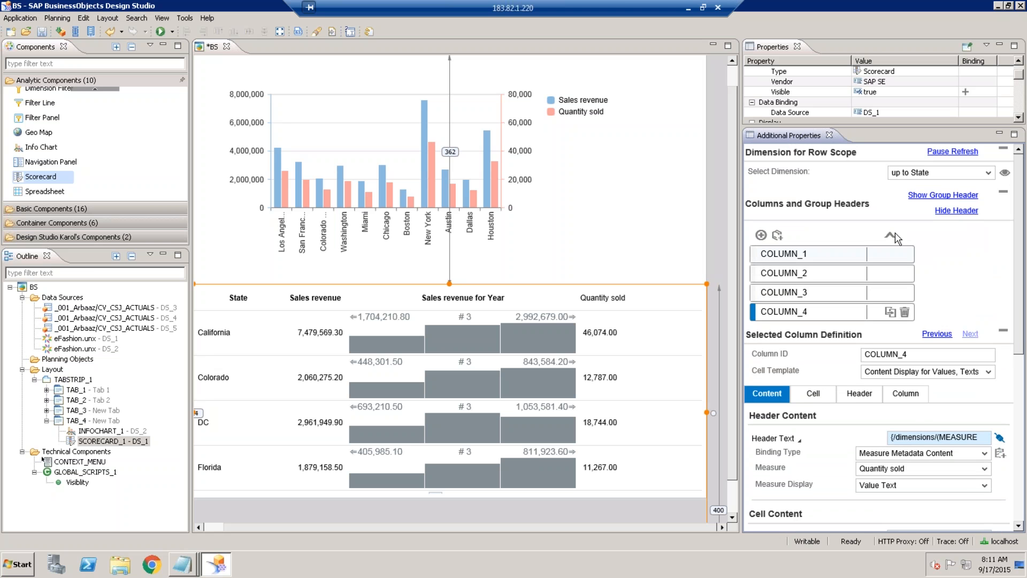
pyautogui.click(889, 235)
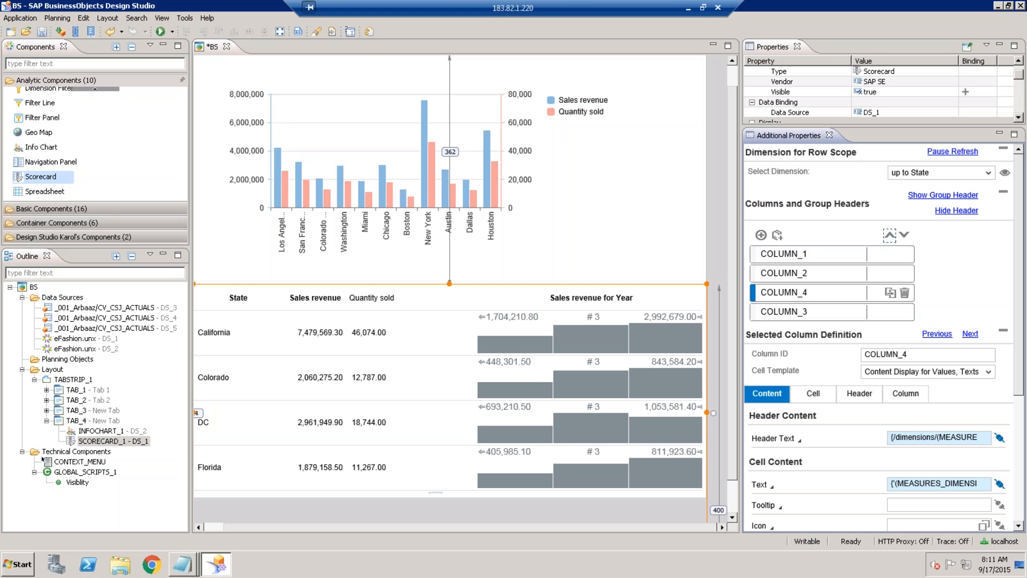
pyautogui.hotkey('ctrl', 's')
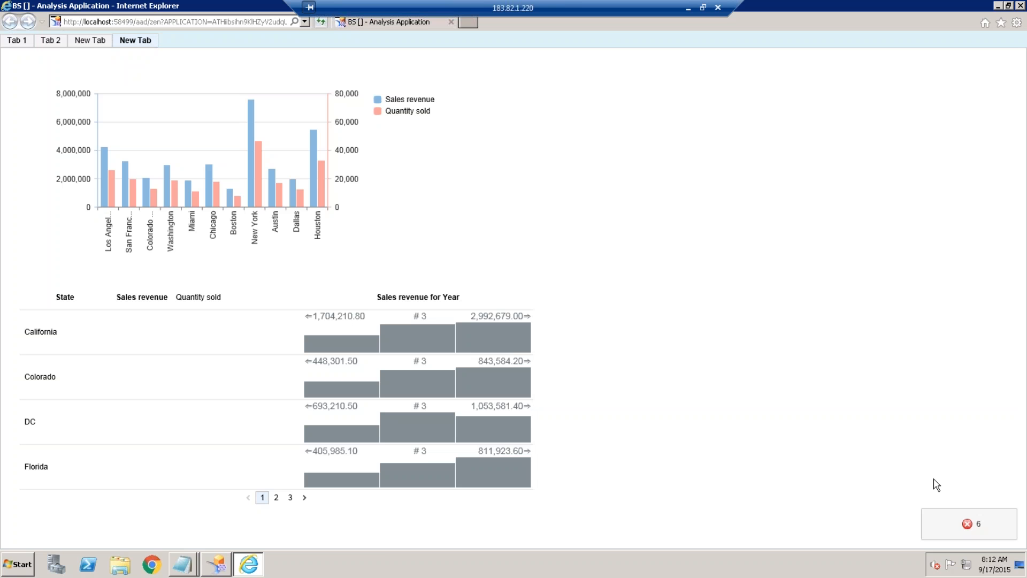
# Step: Review the error messages and page through the scorecard in the browser preview, and close the preview
pyautogui.click(971, 527)
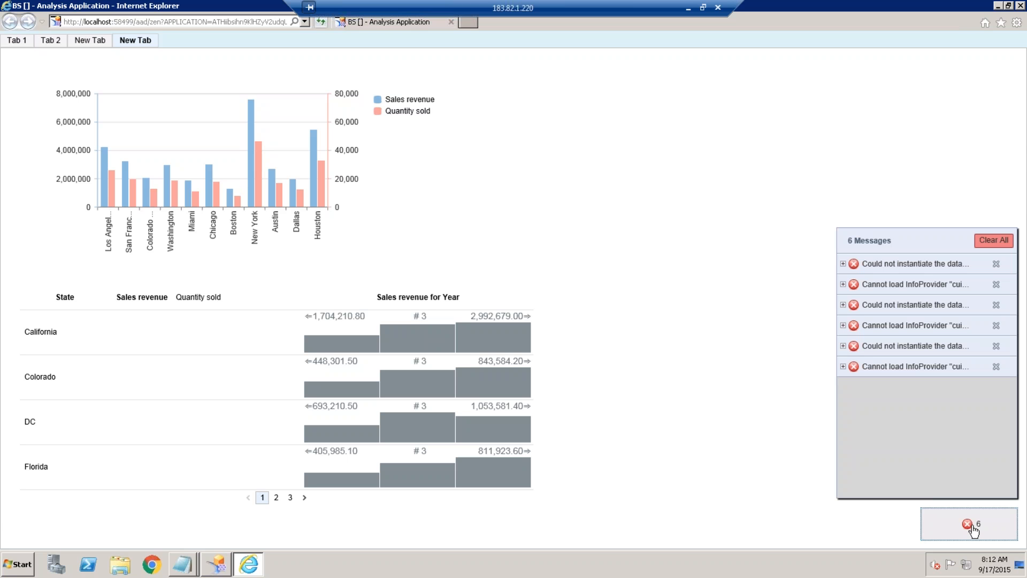
pyautogui.click(971, 527)
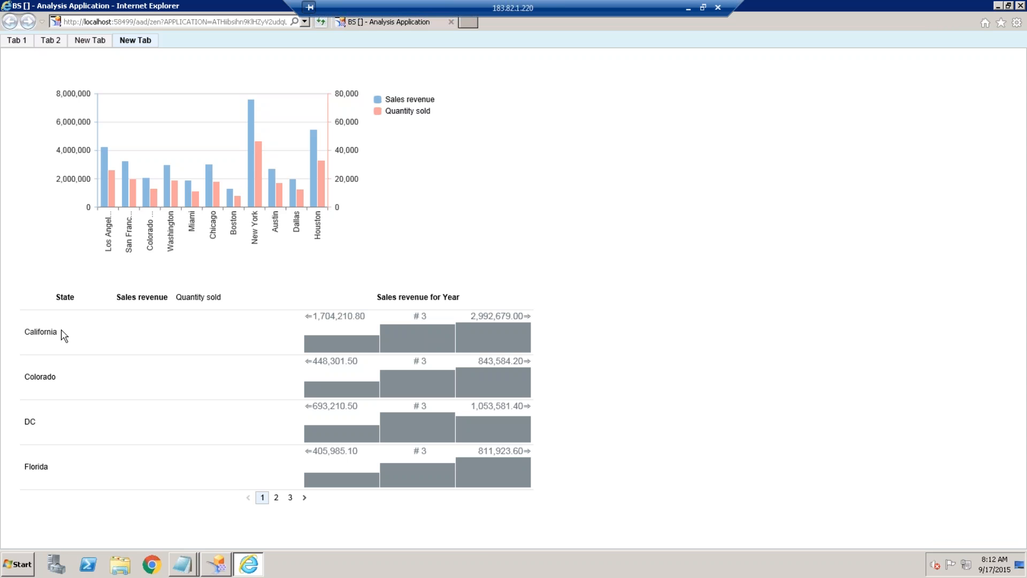
pyautogui.click(276, 497)
pyautogui.click(290, 497)
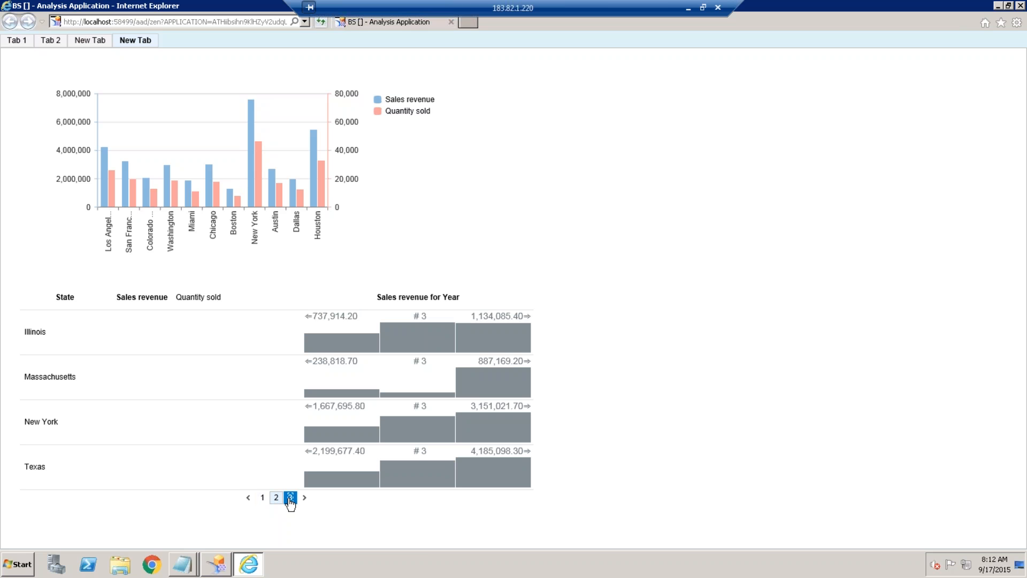
pyautogui.click(276, 497)
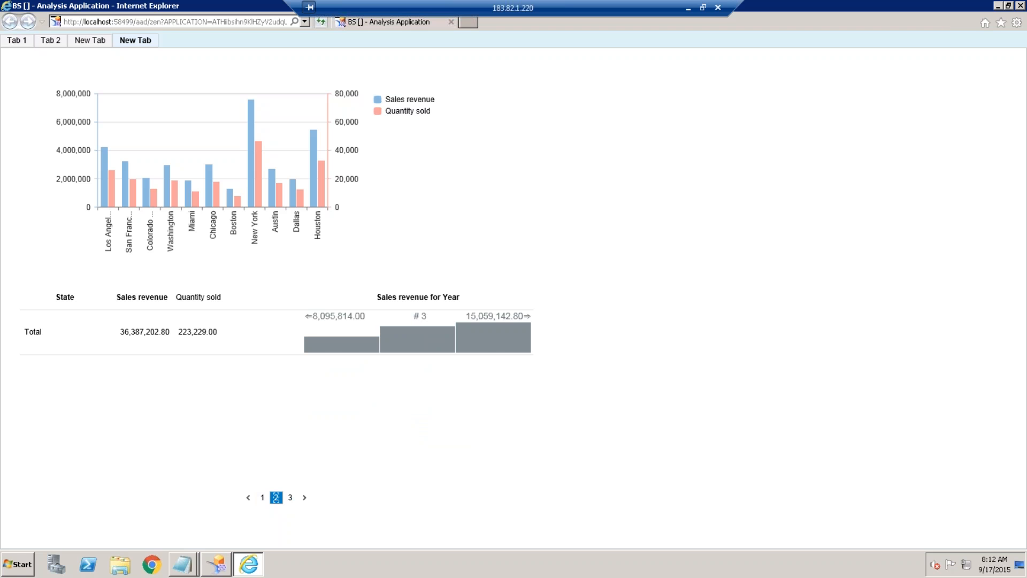
pyautogui.click(262, 497)
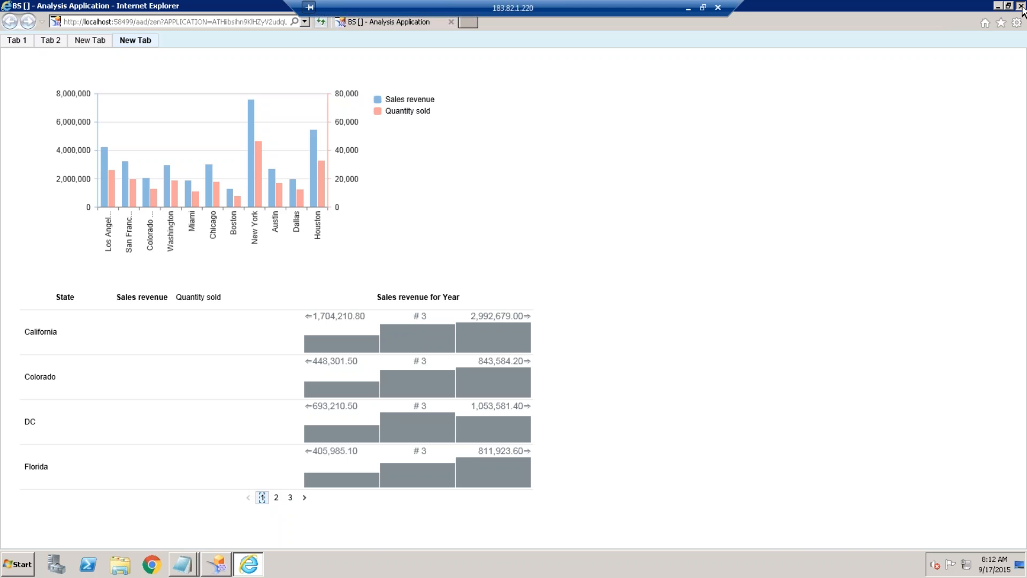
pyautogui.click(1020, 7)
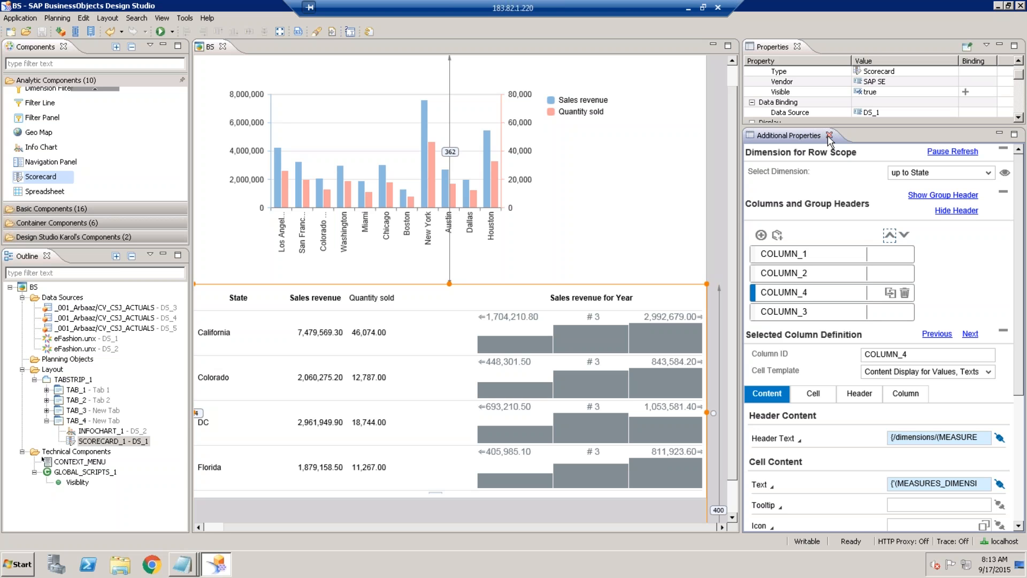
# Step: Place a Panel container on the empty fifth tab of the tabstrip
pyautogui.click(467, 120)
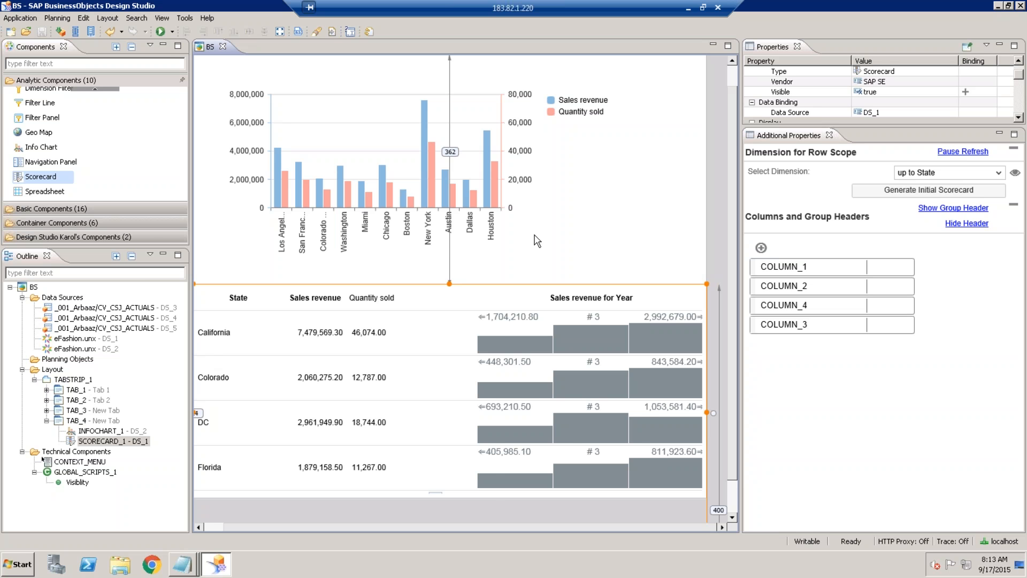
pyautogui.click(51, 208)
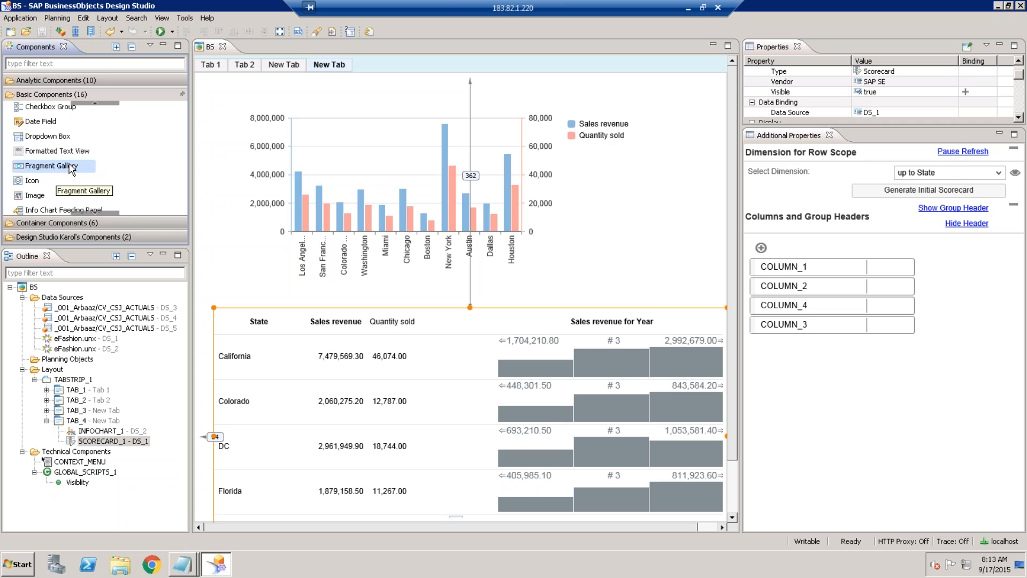
pyautogui.moveTo(34, 209); pyautogui.dragTo(428, 107)
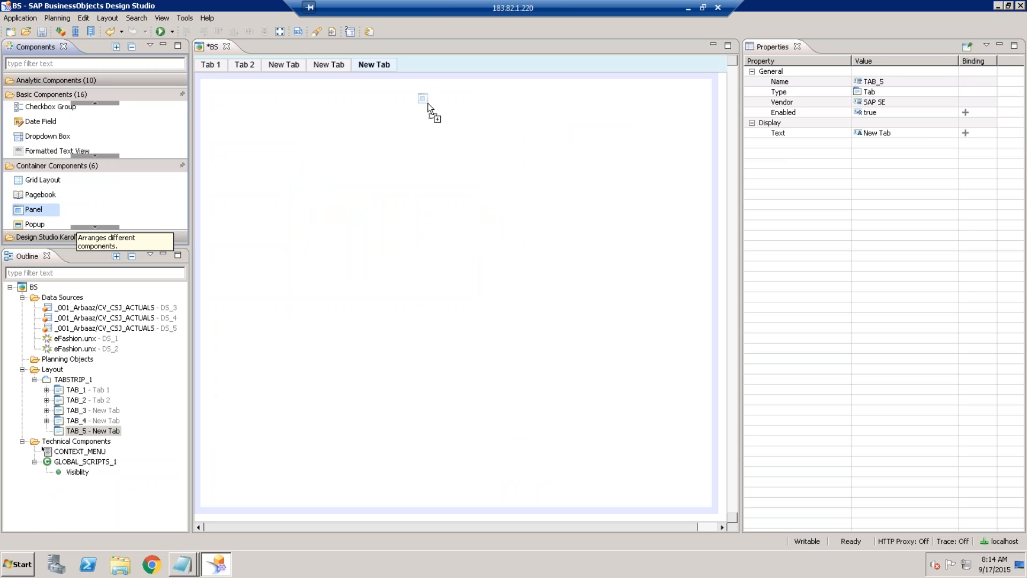
pyautogui.moveTo(428, 107); pyautogui.dragTo(428, 107)
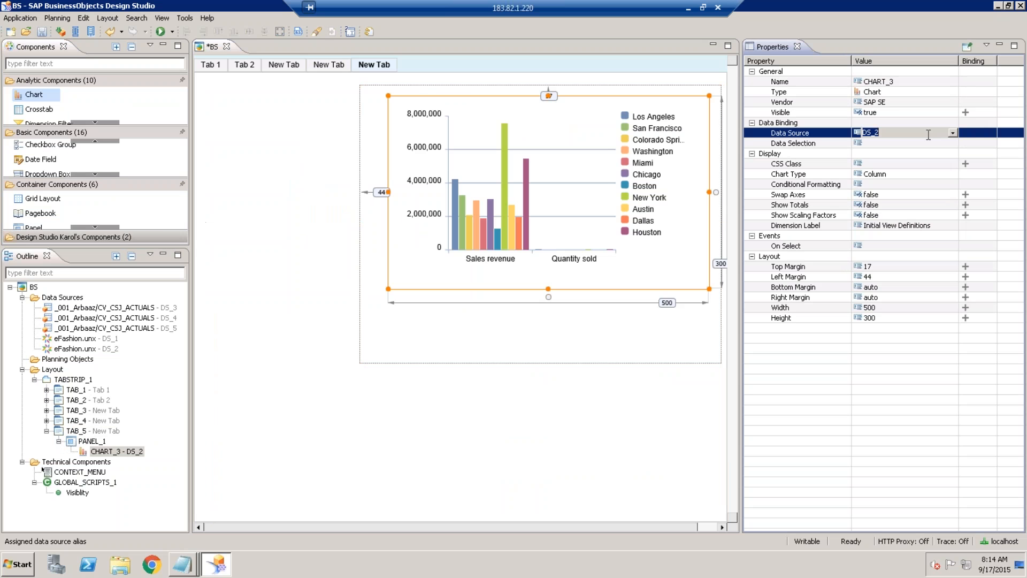
# Step: Set Swap Axes to true for the column chart inside the panel
pyautogui.click(921, 195)
pyautogui.click(953, 194)
pyautogui.click(888, 213)
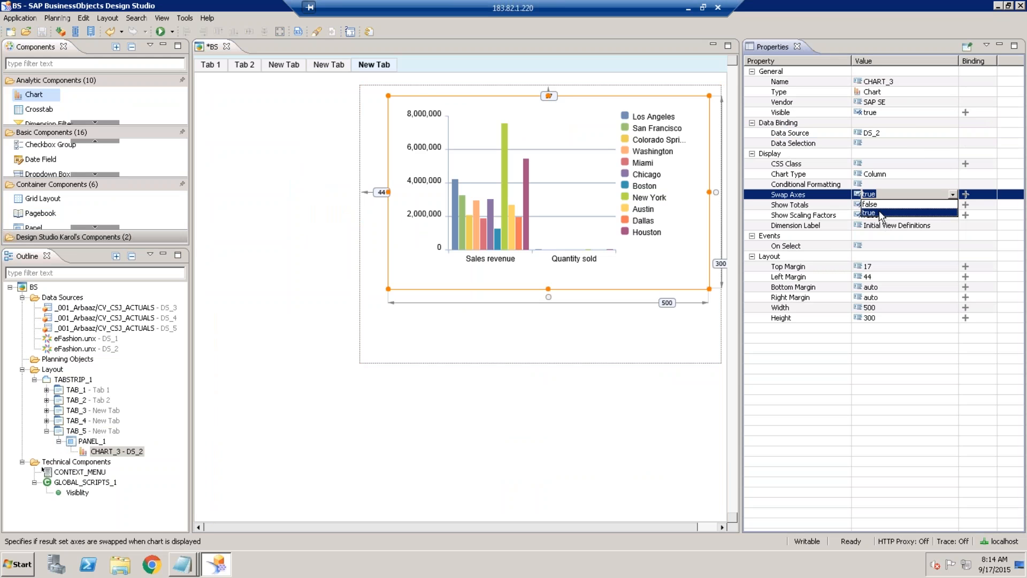
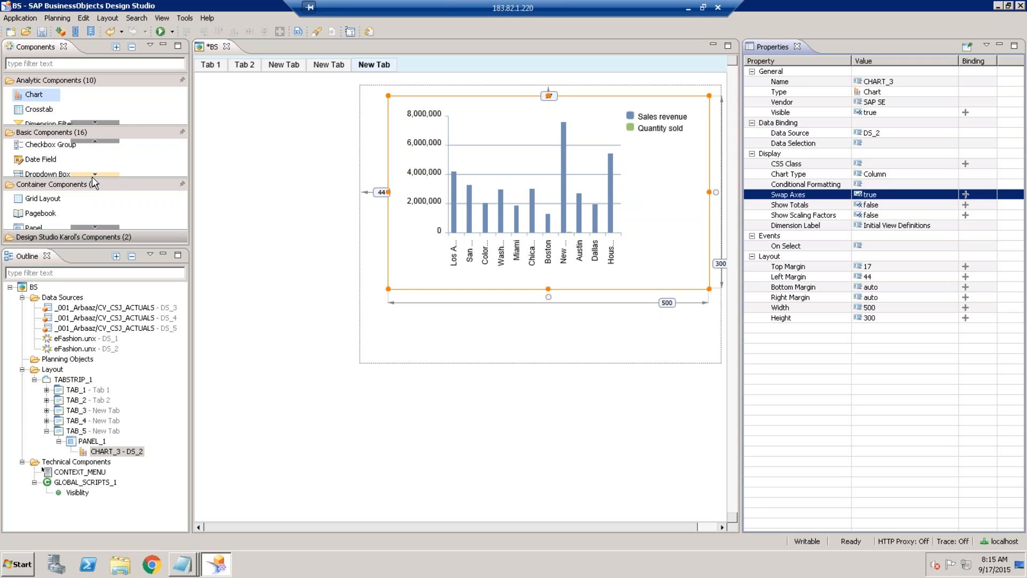
# Step: Add a Dimension Filter for State beside the panel, with data source DS_1, target data source DS_2 and dimension OBJ_218
pyautogui.click(75, 165)
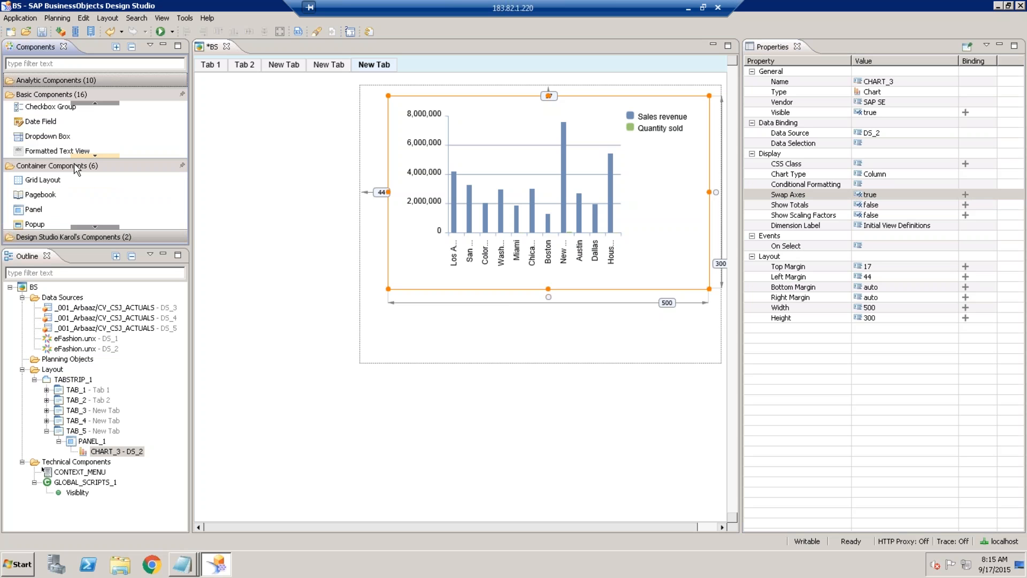
pyautogui.click(77, 165)
pyautogui.click(55, 79)
pyautogui.moveTo(49, 124); pyautogui.dragTo(209, 102)
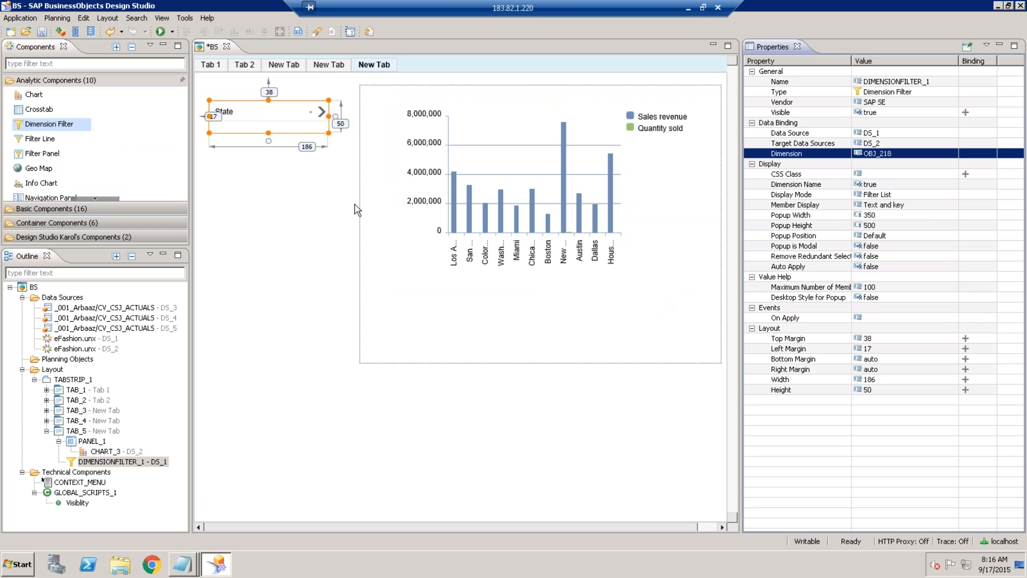
# Step: Add an Input Field below the State dimension filter, at about top margin 114 and left margin 31
pyautogui.click(127, 205)
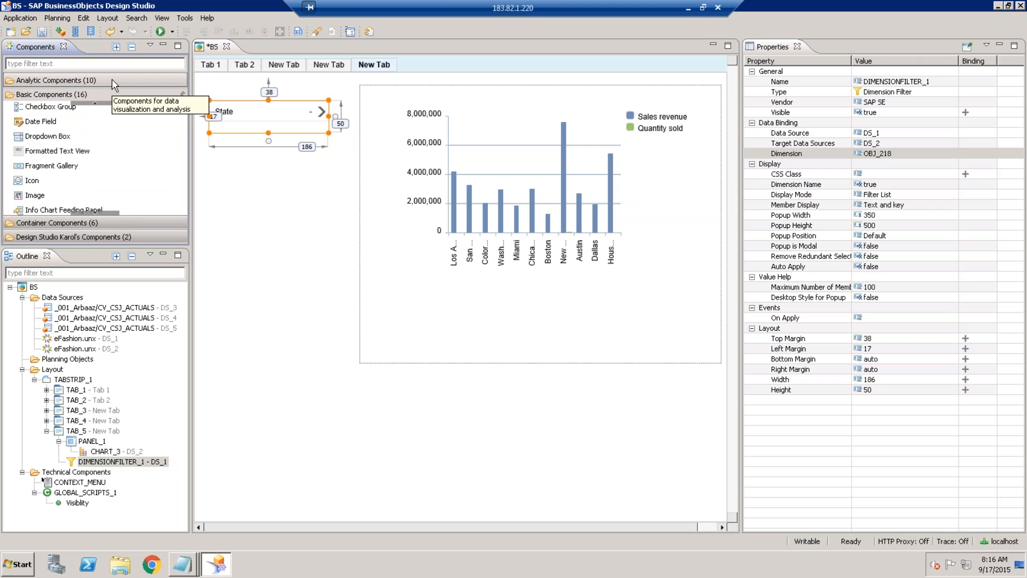
pyautogui.scroll(-2, 53, 161)
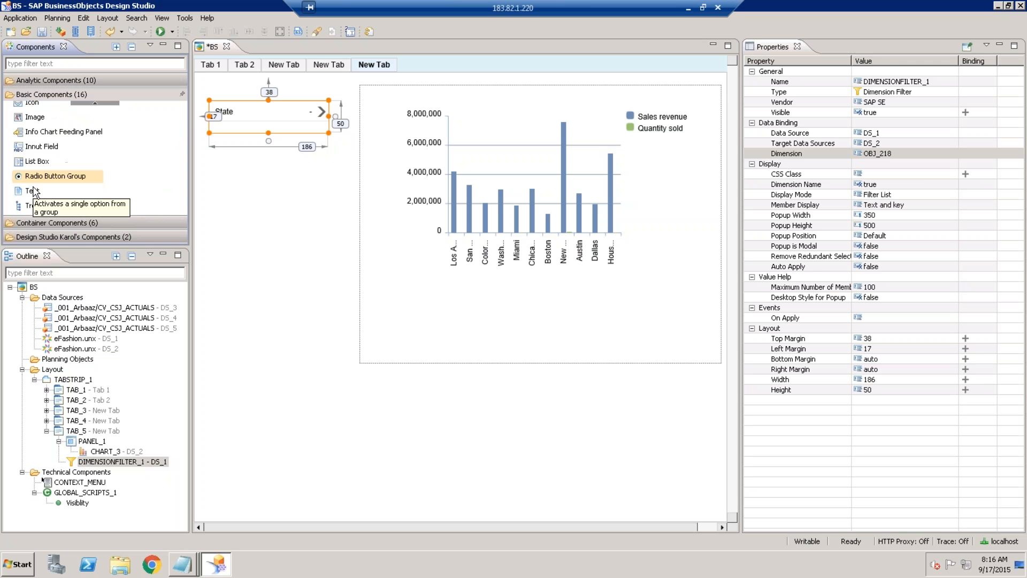
pyautogui.moveTo(41, 146); pyautogui.dragTo(253, 181)
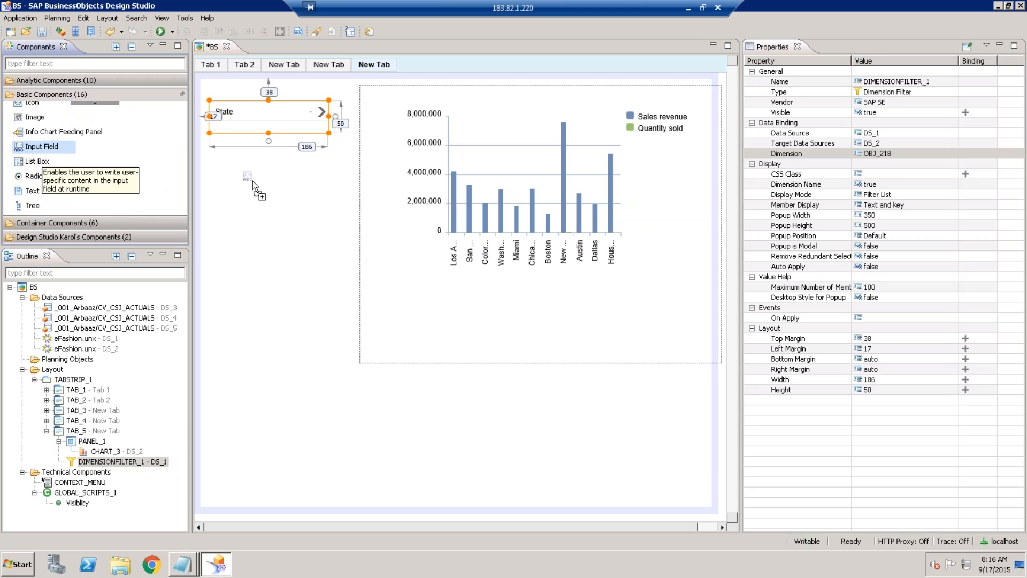
pyautogui.moveTo(252, 181); pyautogui.dragTo(233, 172)
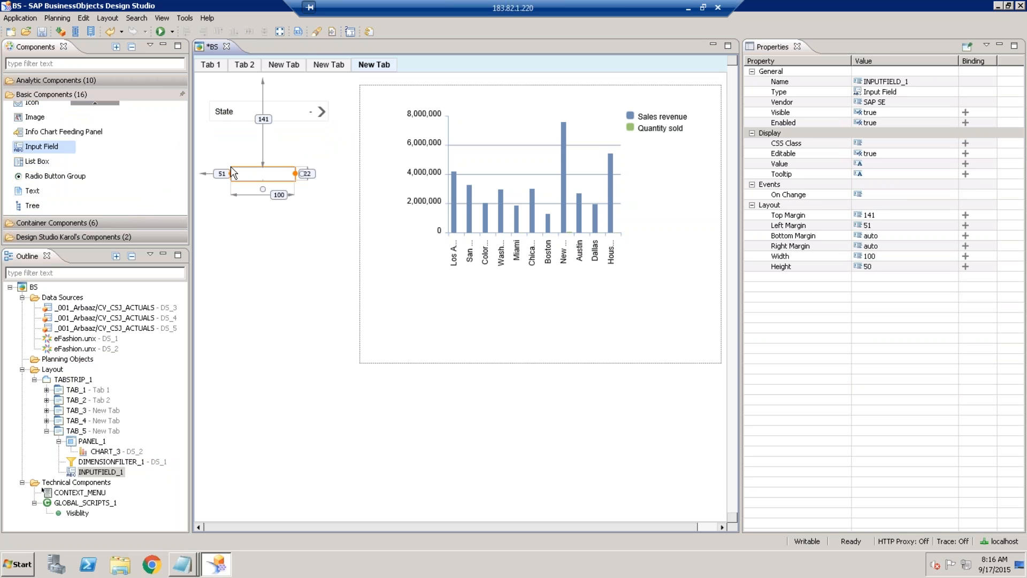
pyautogui.moveTo(233, 172); pyautogui.dragTo(220, 155)
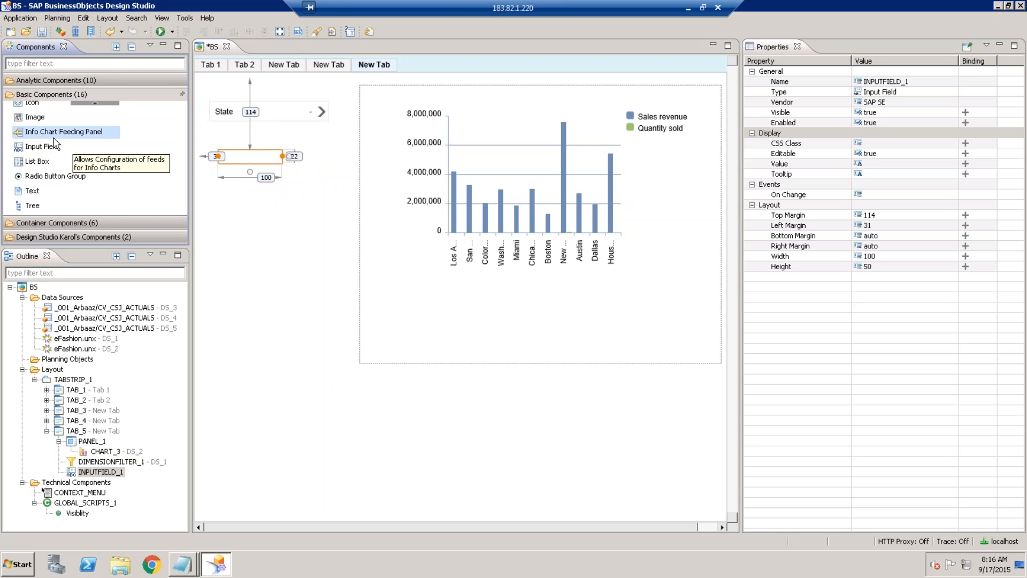
# Step: Add a button labelled Save below the input field and a Text component beneath the chart inside the panel
pyautogui.scroll(5, 55, 143)
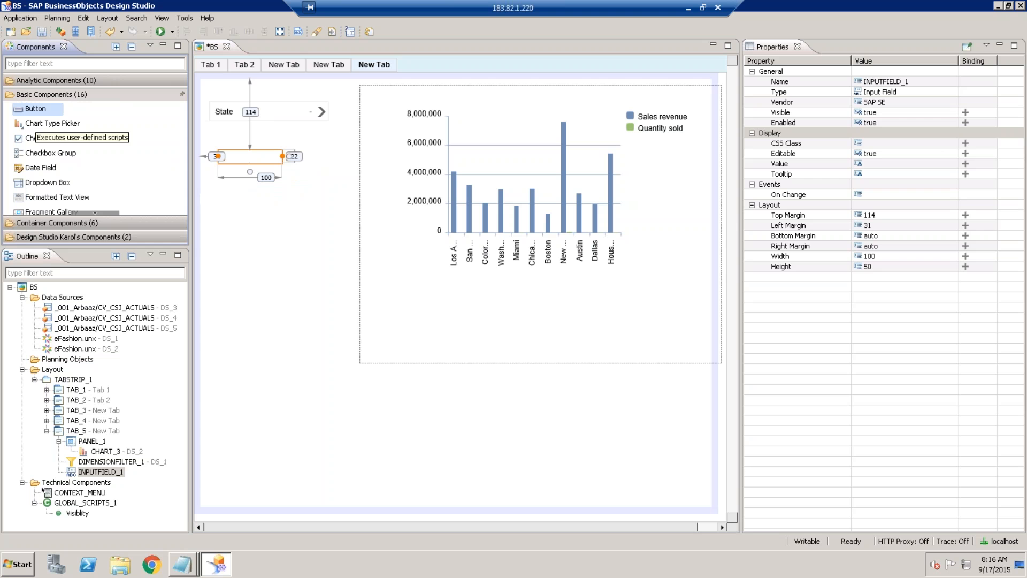
pyautogui.moveTo(41, 489); pyautogui.dragTo(43, 499)
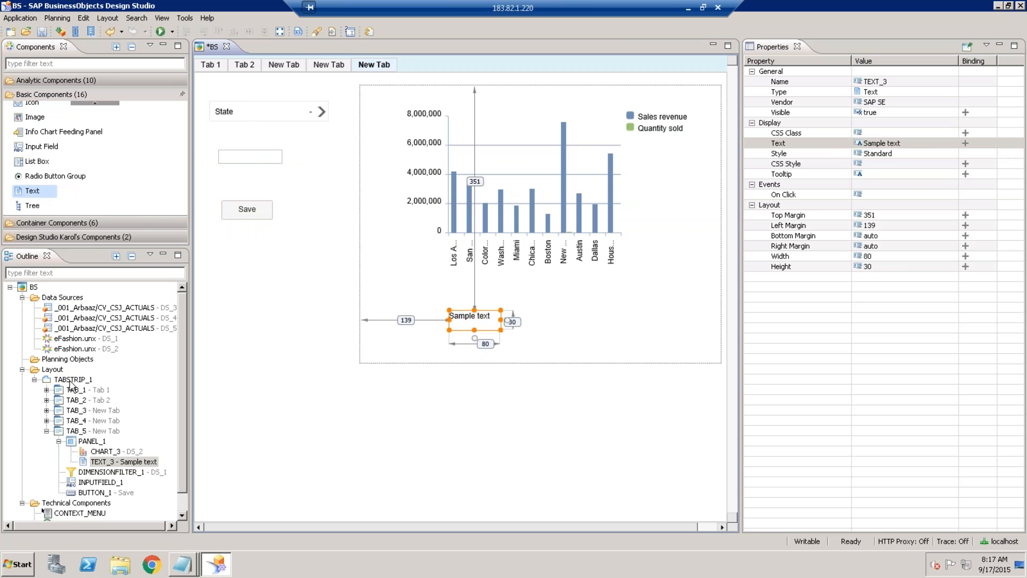
# Step: Create a sixth tab in TABSTRIP_1
pyautogui.click(70, 381)
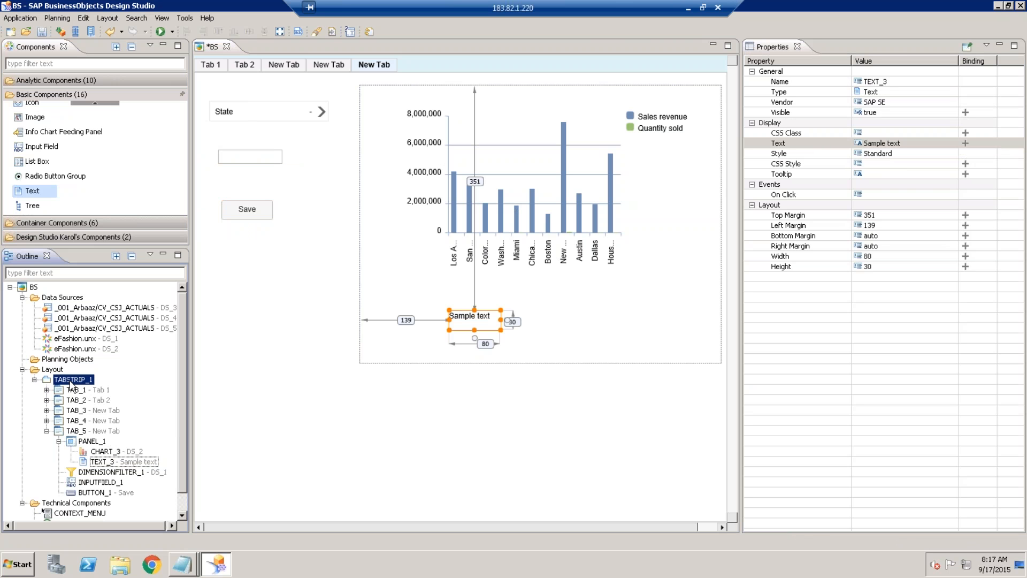
pyautogui.rightClick(70, 380)
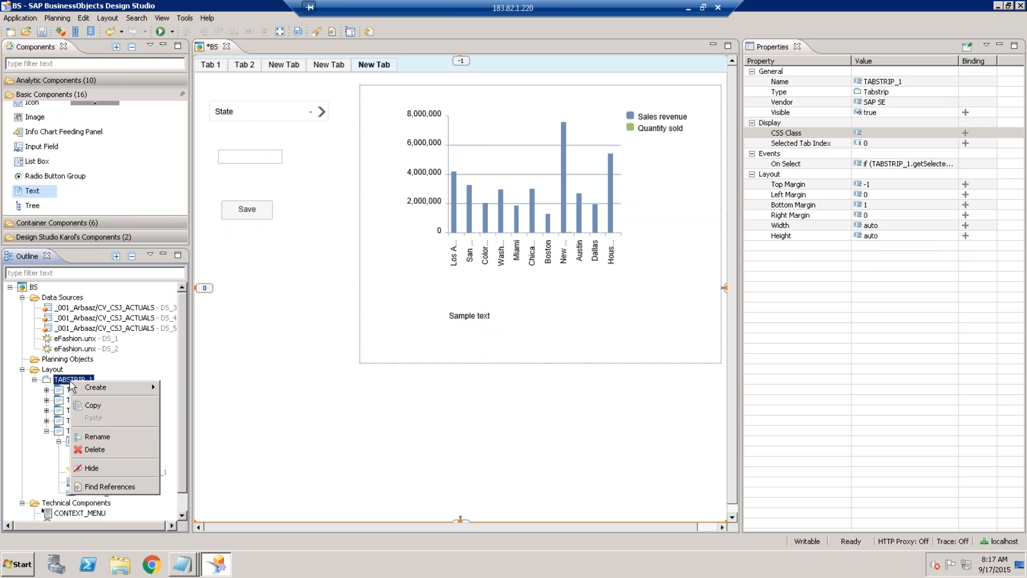
pyautogui.click(183, 389)
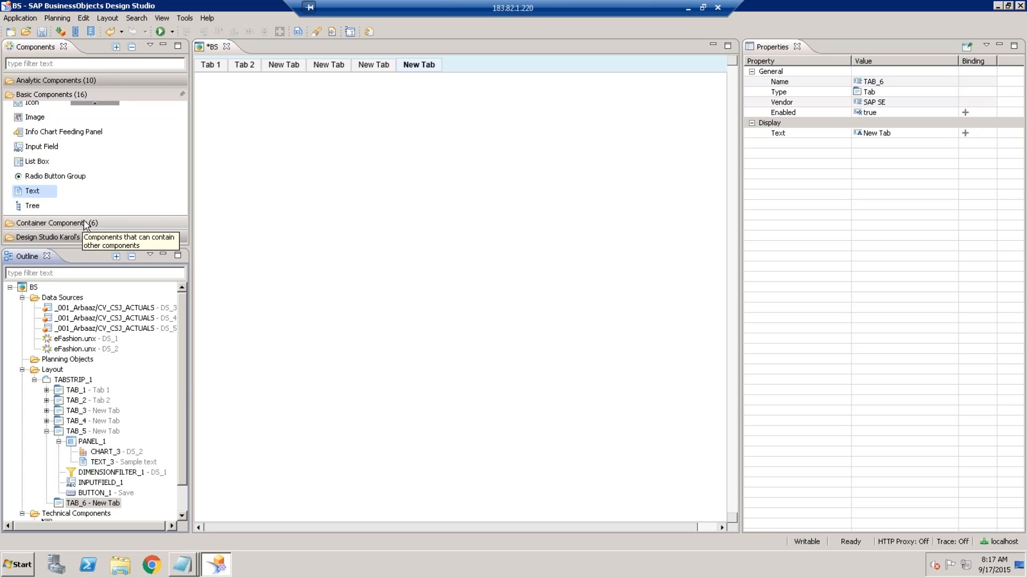
# Step: Place a Fragment Gallery along the lower part of the new sixth tab and enlarge it to about 888 by 128
pyautogui.click(85, 223)
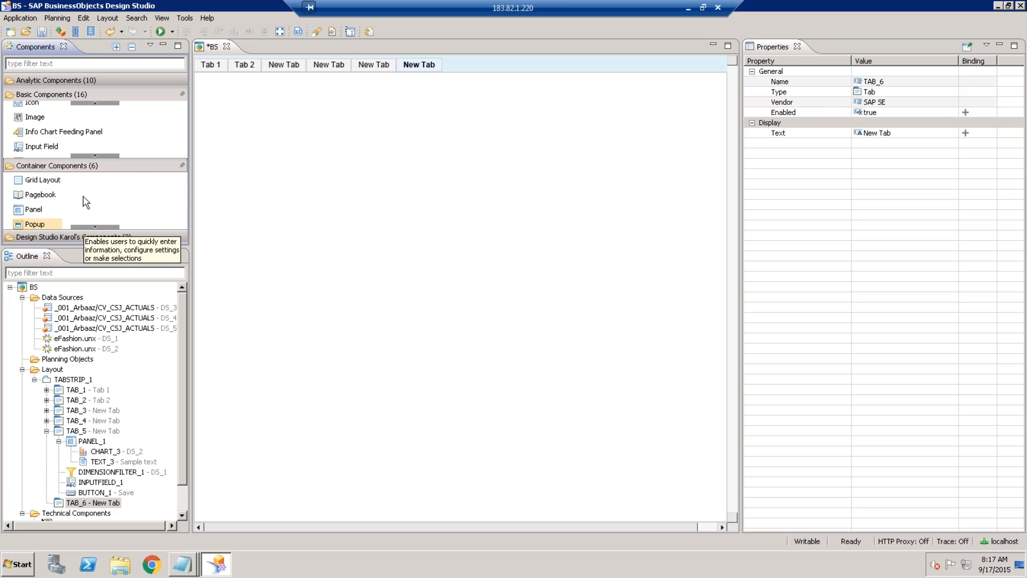
pyautogui.click(78, 96)
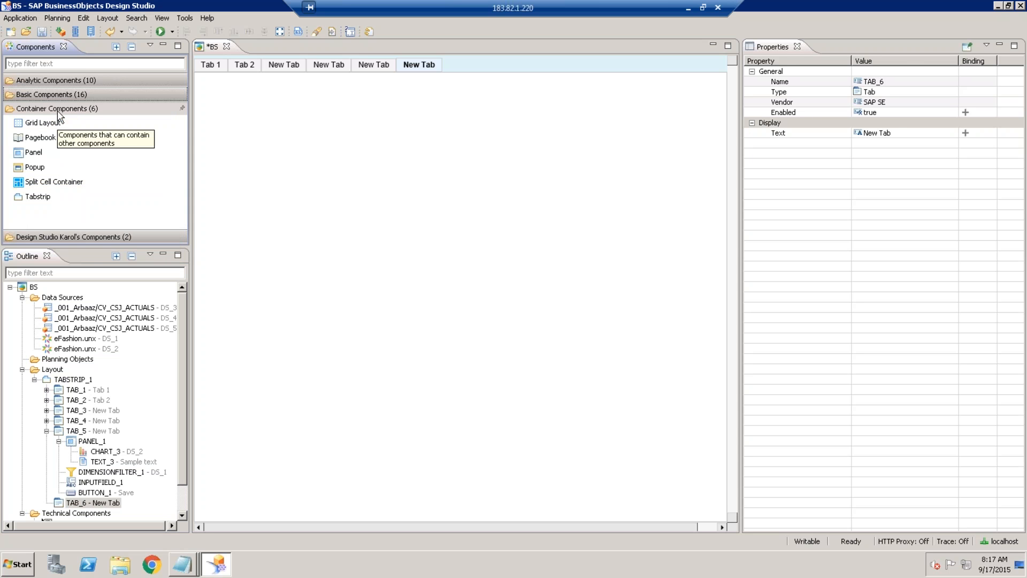
pyautogui.click(53, 94)
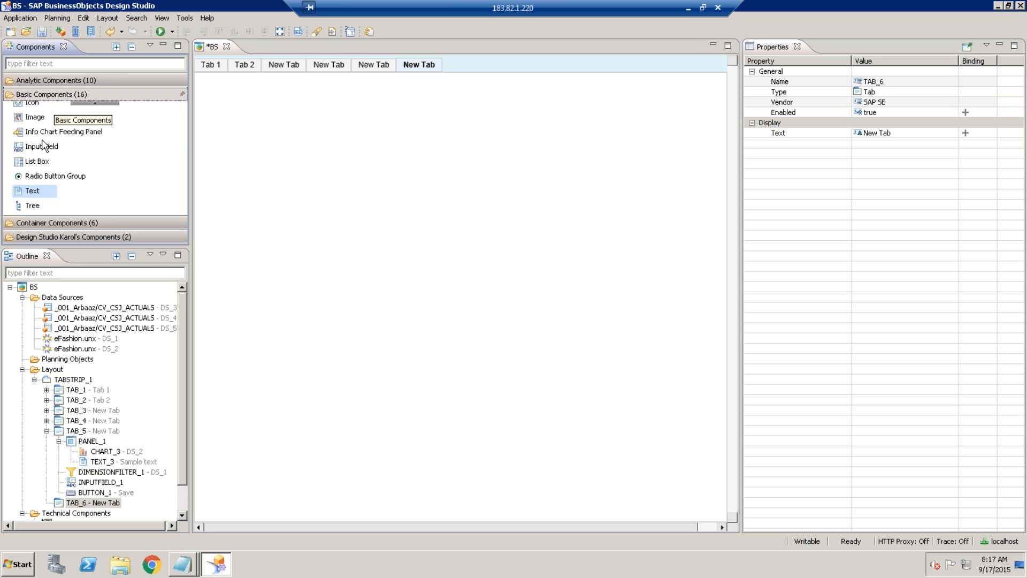
pyautogui.scroll(1, 42, 152)
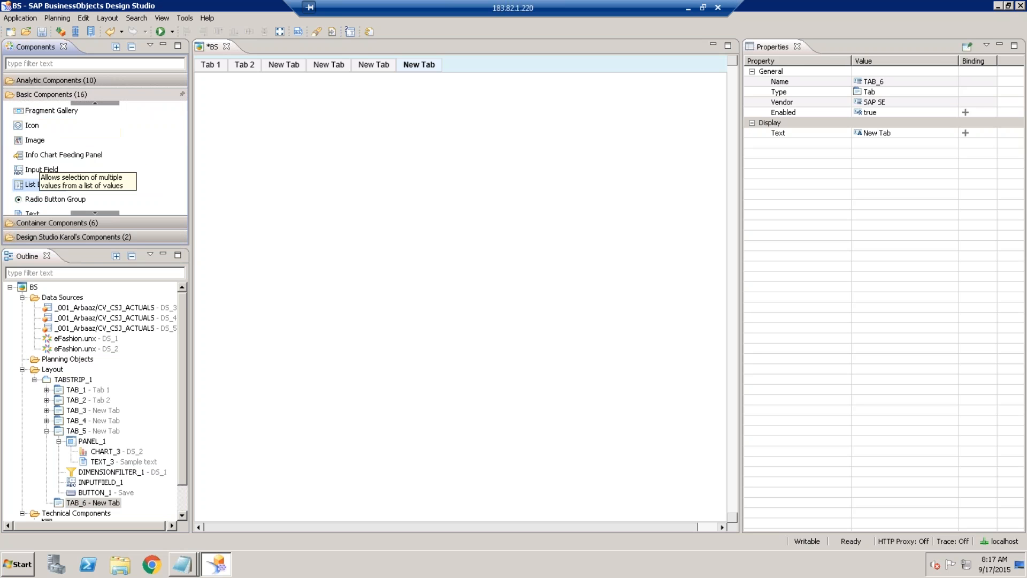
pyautogui.scroll(1, 38, 176)
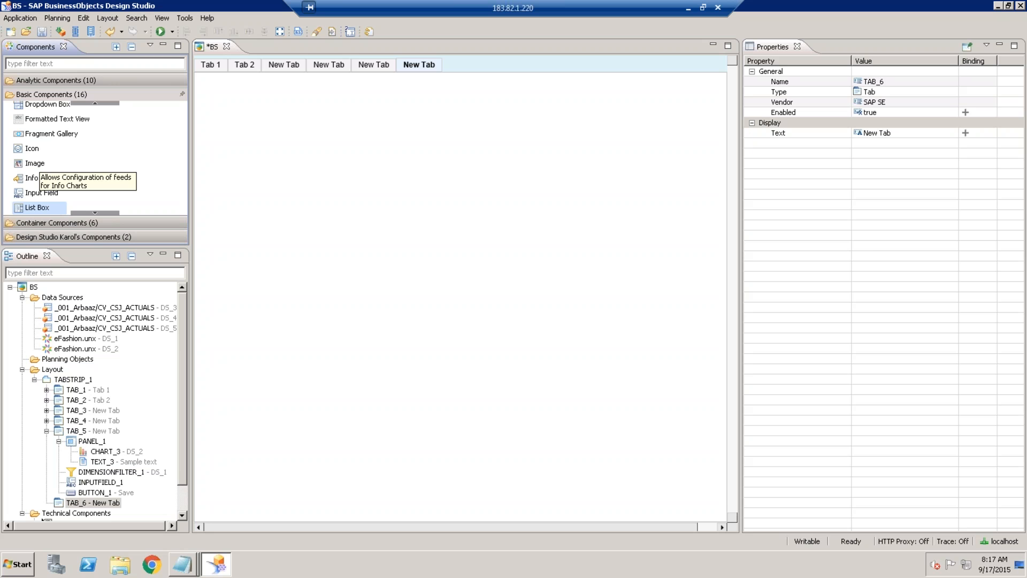
pyautogui.moveTo(51, 134); pyautogui.dragTo(302, 461)
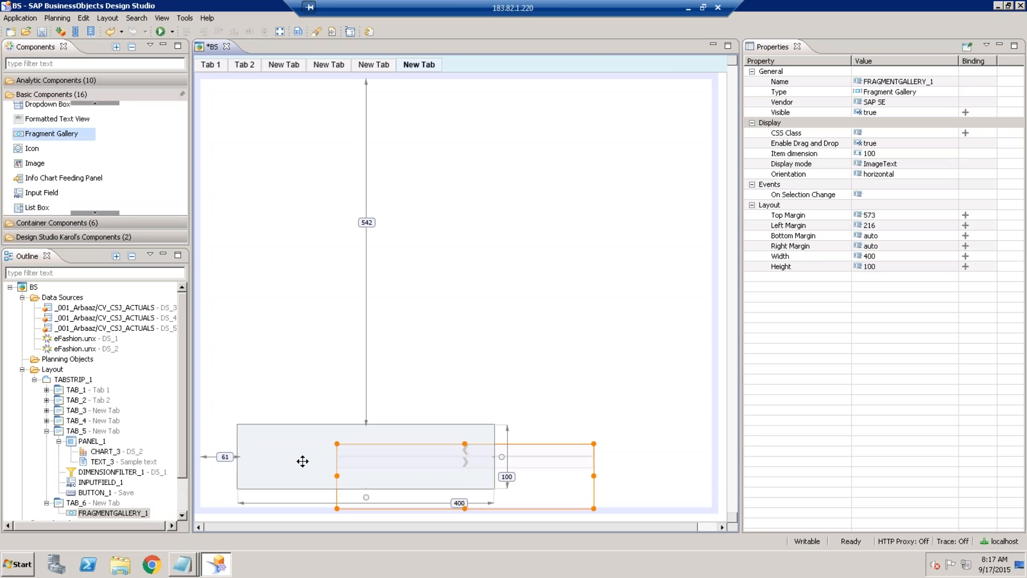
pyautogui.moveTo(303, 461); pyautogui.dragTo(334, 419)
pyautogui.moveTo(460, 456); pyautogui.dragTo(702, 456)
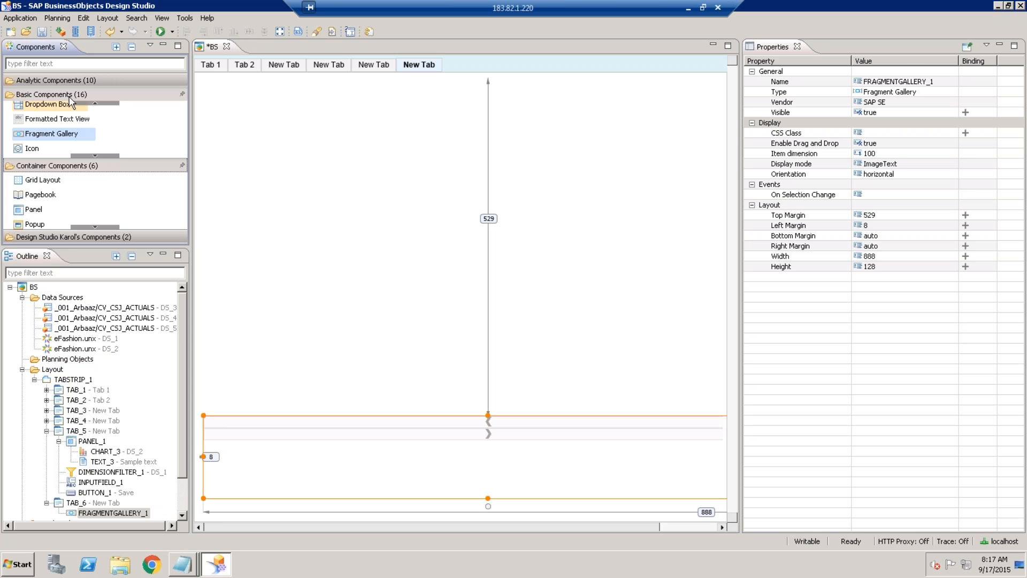
# Step: Place a Panel above the fragment gallery and enlarge it to about 835 by 503
pyautogui.click(57, 165)
pyautogui.moveTo(33, 152); pyautogui.dragTo(232, 100)
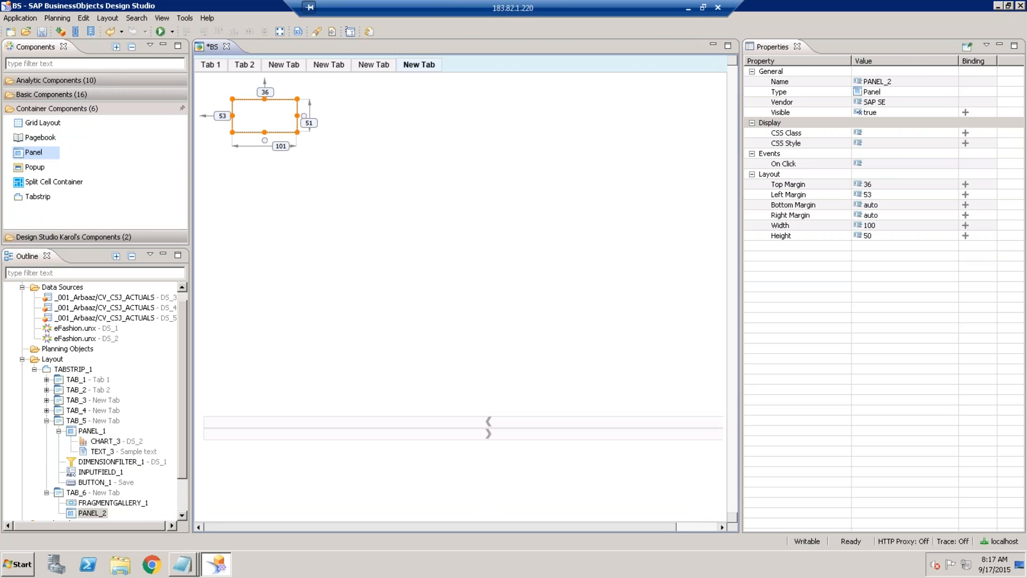
pyautogui.moveTo(264, 116); pyautogui.dragTo(744, 412)
# Step: Place a Split Cell Container inside the new panel and enlarge it to about 795 by 478
pyautogui.click(53, 182)
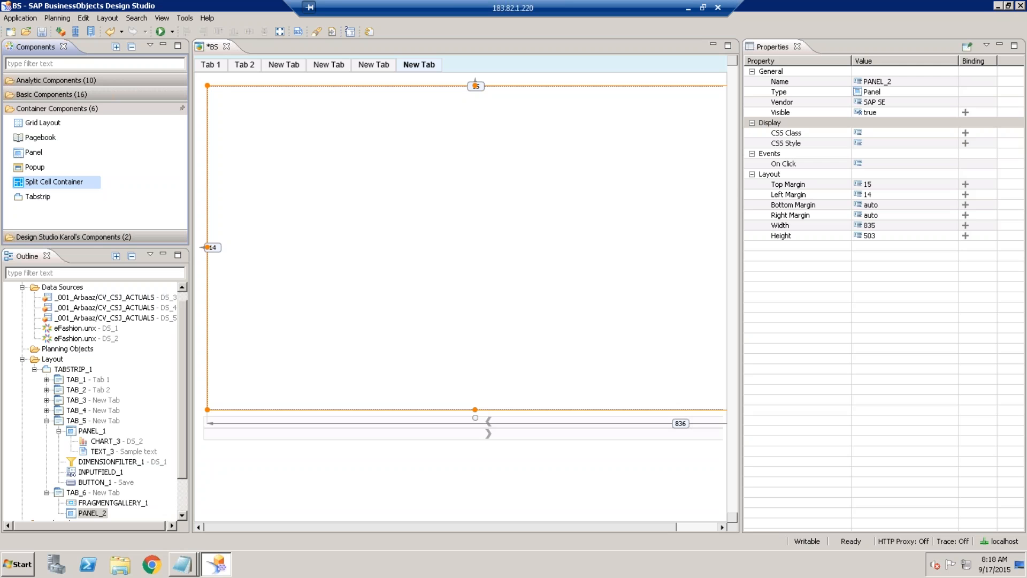
pyautogui.moveTo(54, 181); pyautogui.dragTo(230, 177)
pyautogui.moveTo(230, 178); pyautogui.dragTo(246, 137)
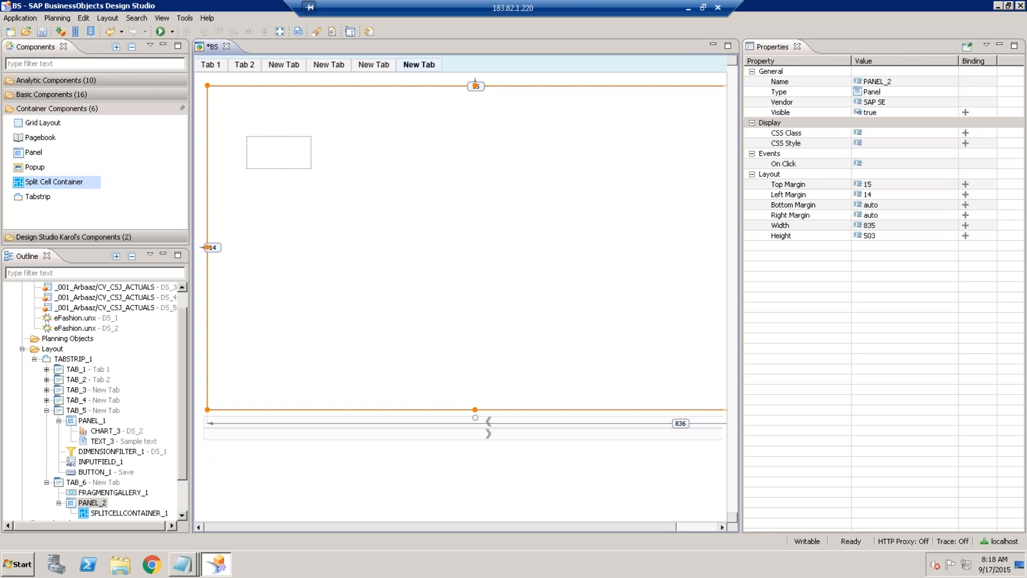
pyautogui.click(278, 152)
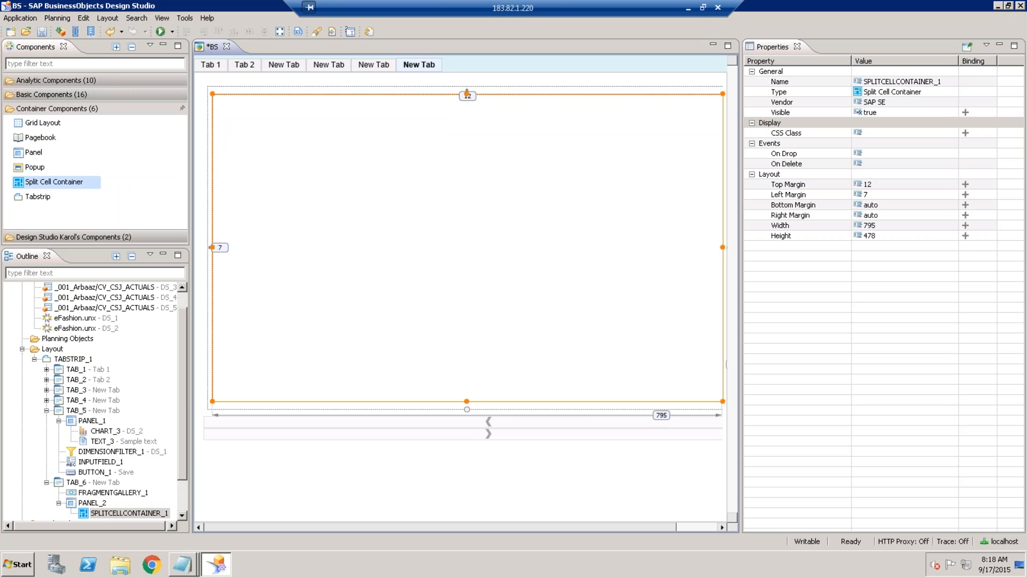
pyautogui.click(112, 492)
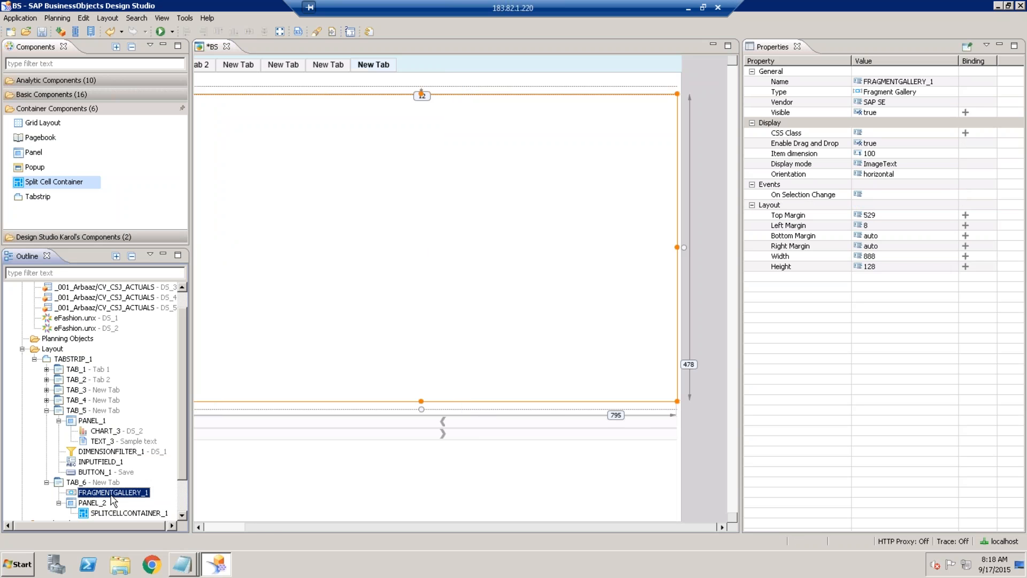
pyautogui.click(522, 377)
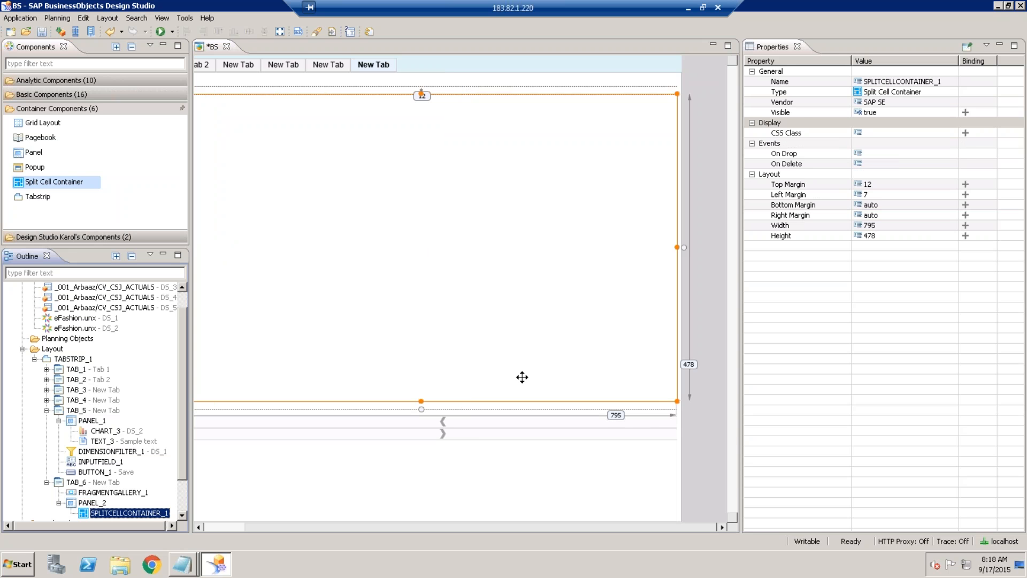
# Step: Open the On Click event script of the Save button on the fifth tab
pyautogui.click(366, 68)
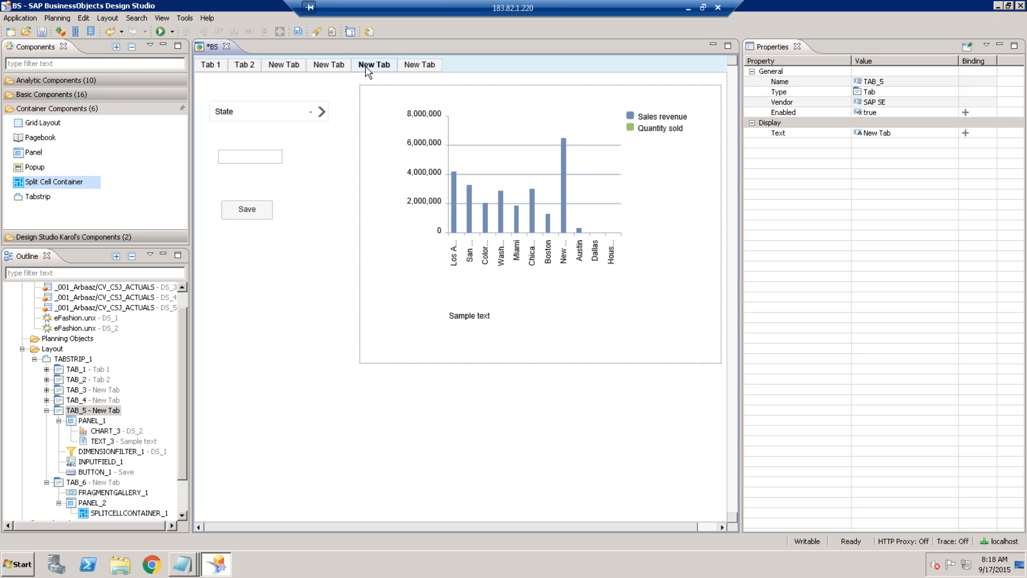
pyautogui.click(247, 209)
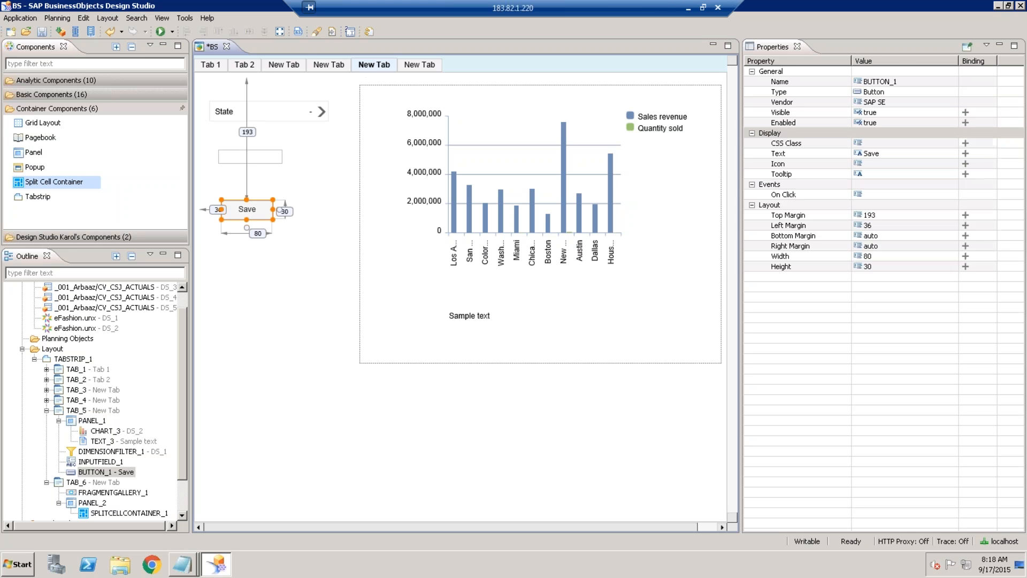
pyautogui.click(950, 194)
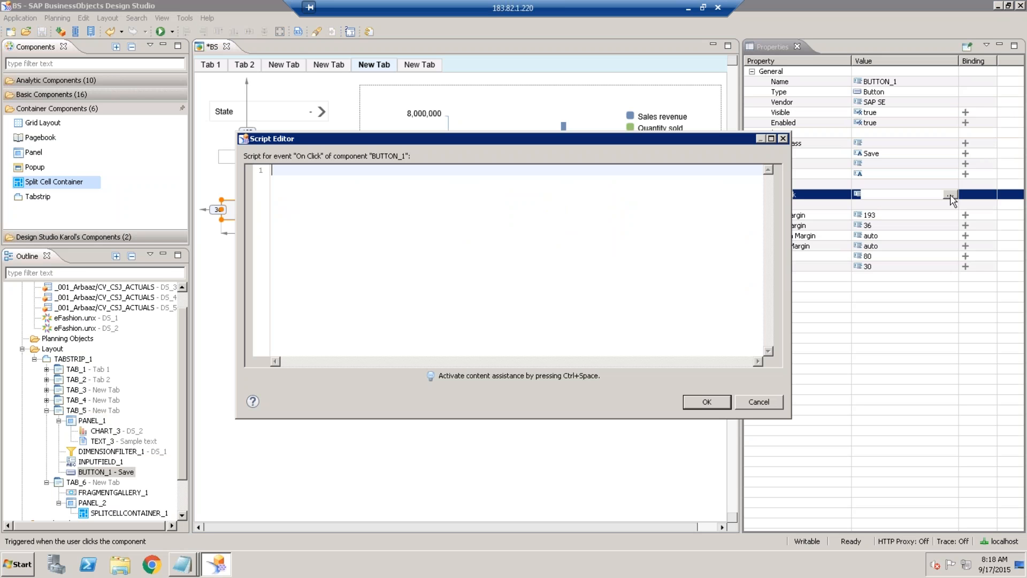
# Step: Switch to Notepad, widen its window, and copy the saveBookmark and FRAGMENTGALLERY_1.addItems statements
pyautogui.click(182, 564)
pyautogui.click(171, 536)
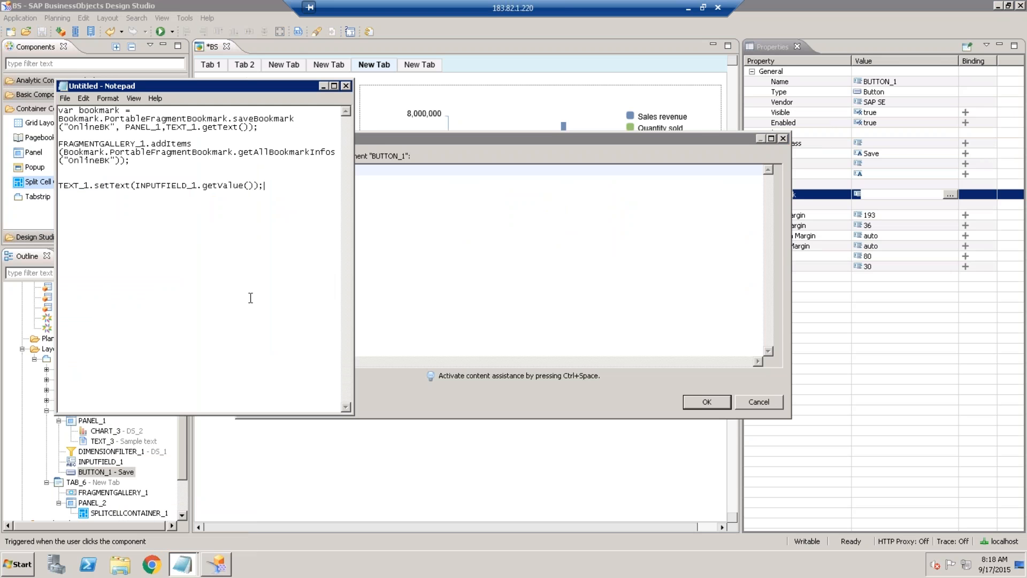
pyautogui.moveTo(353, 414); pyautogui.dragTo(537, 477)
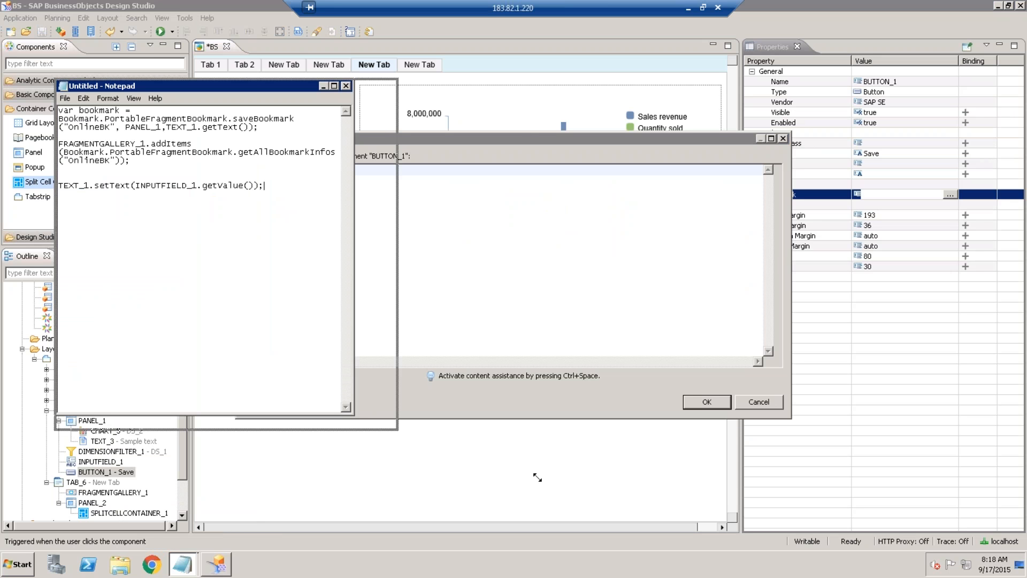
pyautogui.moveTo(537, 477); pyautogui.dragTo(669, 511)
pyautogui.moveTo(542, 127); pyautogui.dragTo(58, 110)
pyautogui.click(639, 86)
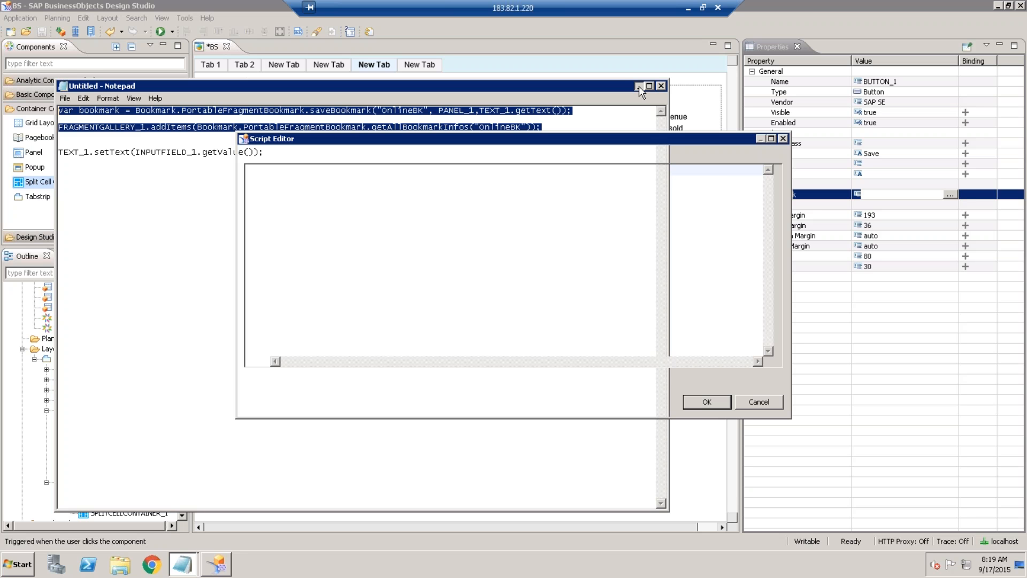
# Step: Paste the "OnlineBK" saveBookmark and addItems statements into the Save button's script, and enlarge and move the script editor
pyautogui.write('var bookmark = Bookmark.PortableFragmentBookmark.saveBookmark("OnlineBK", PANEL_1,TEXT_1.getText());  FRAGMENTGALLERY_1.addItems(Bookmark.PortableFragmentBookmark.getAllBookmarkInfos("OnlineBK"));')
pyautogui.moveTo(790, 418); pyautogui.dragTo(914, 439)
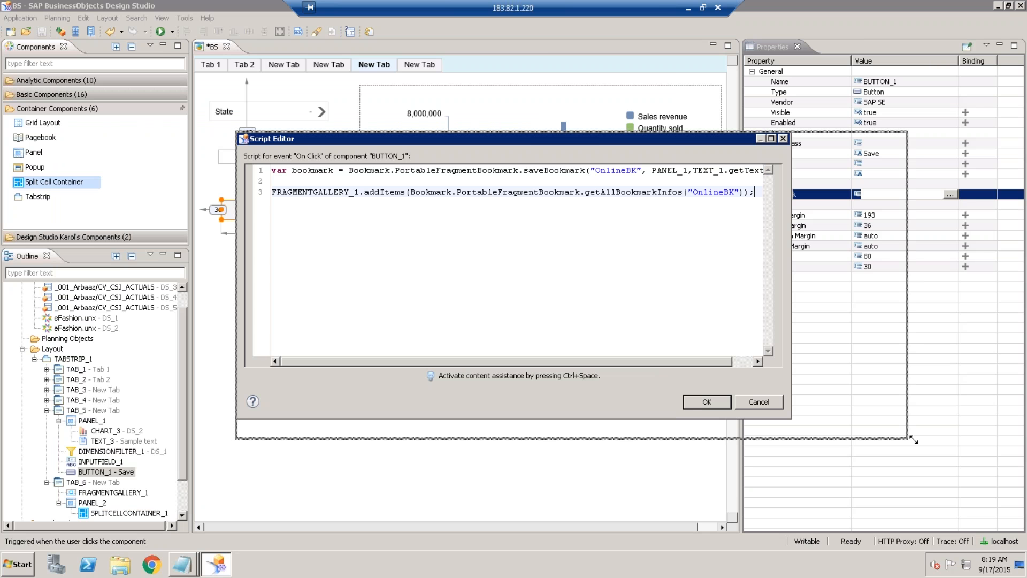
pyautogui.moveTo(913, 440); pyautogui.dragTo(913, 440)
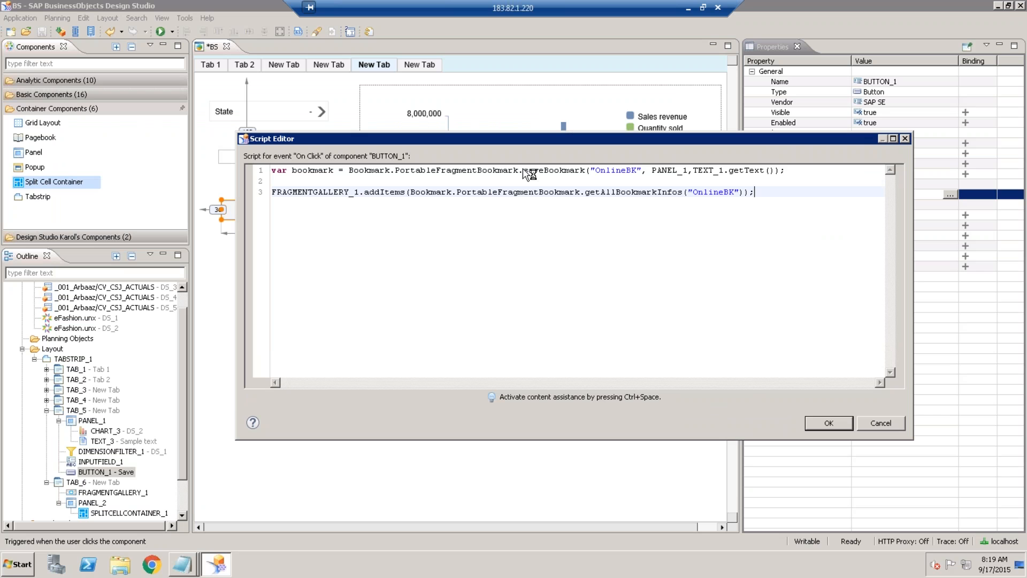
pyautogui.moveTo(713, 140); pyautogui.dragTo(714, 220)
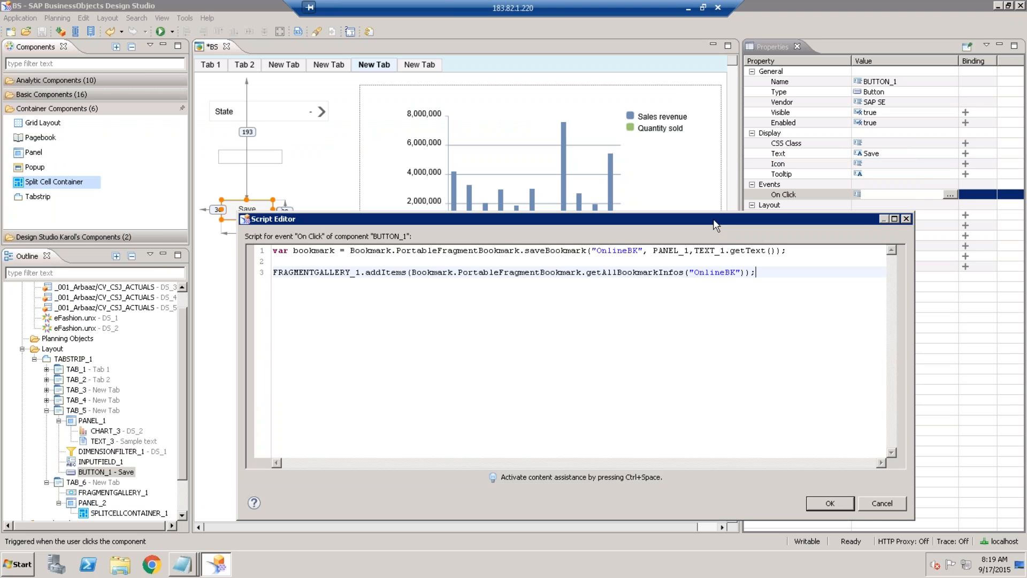
# Step: Change the text component in the saveBookmark statement to TEXT_3, review both statements, and confirm the Save button's script
pyautogui.click(728, 253)
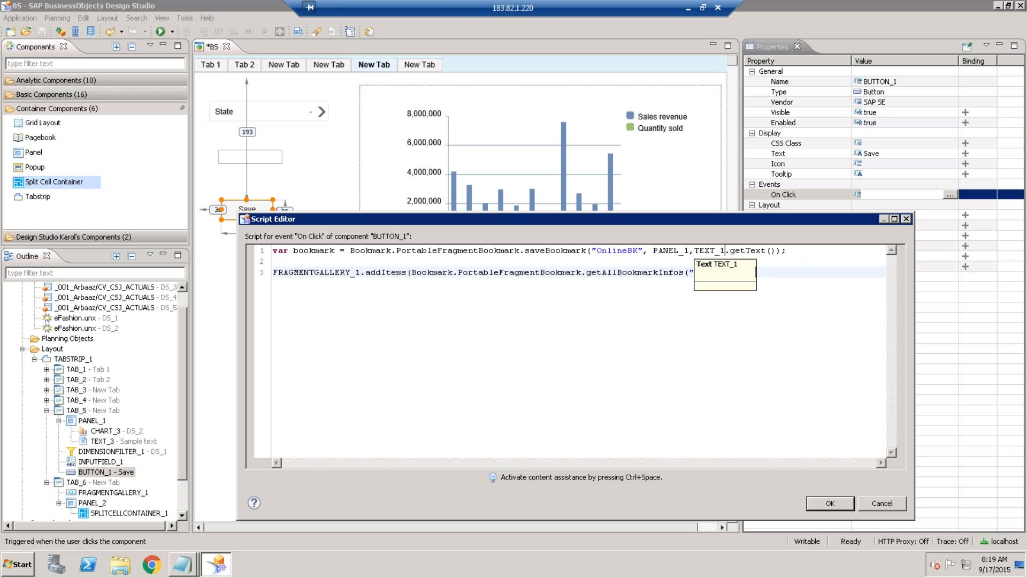
pyautogui.press('BackSpace')
pyautogui.write('3')
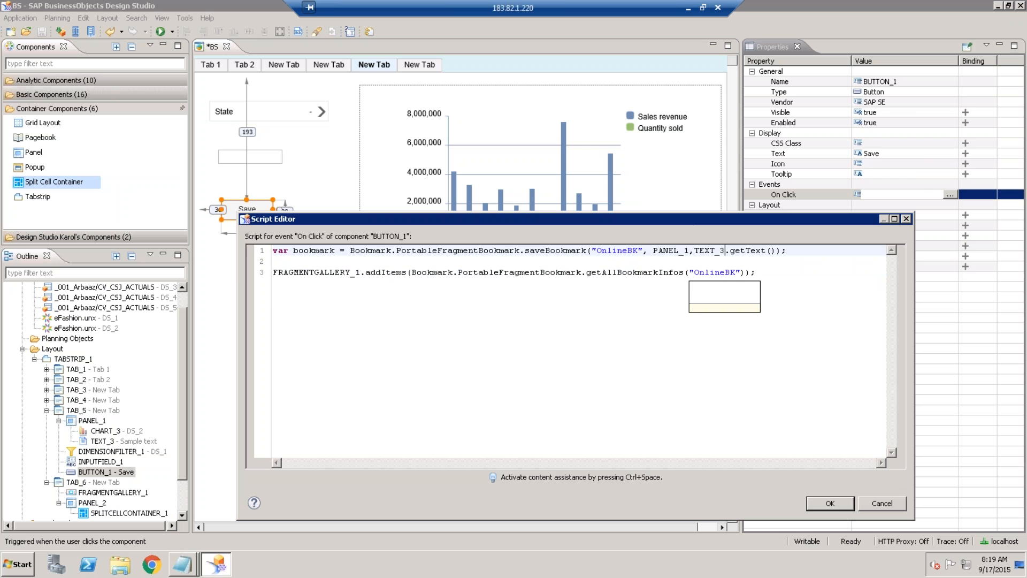
pyautogui.moveTo(682, 219); pyautogui.dragTo(682, 289)
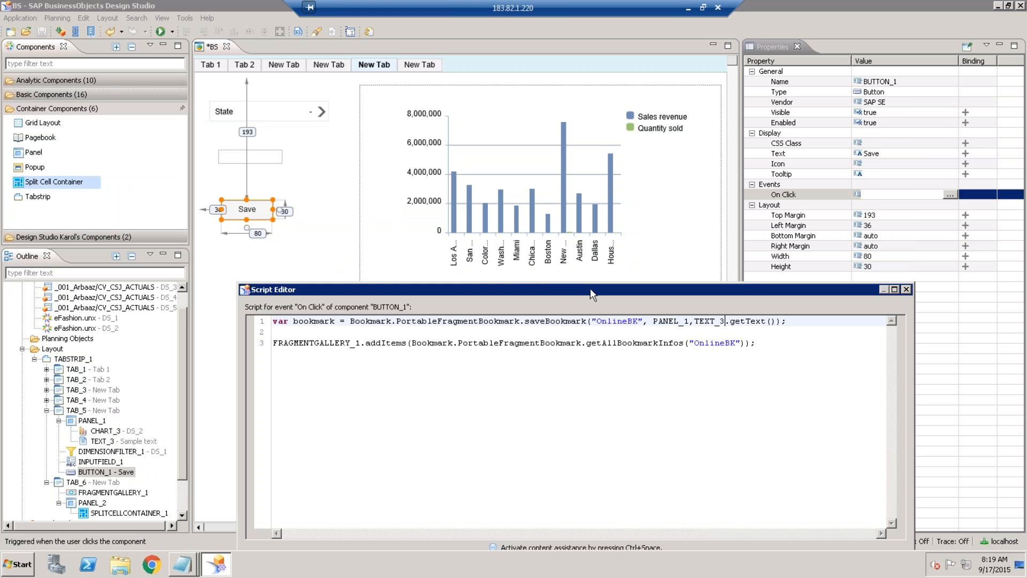
pyautogui.moveTo(591, 294); pyautogui.dragTo(591, 326)
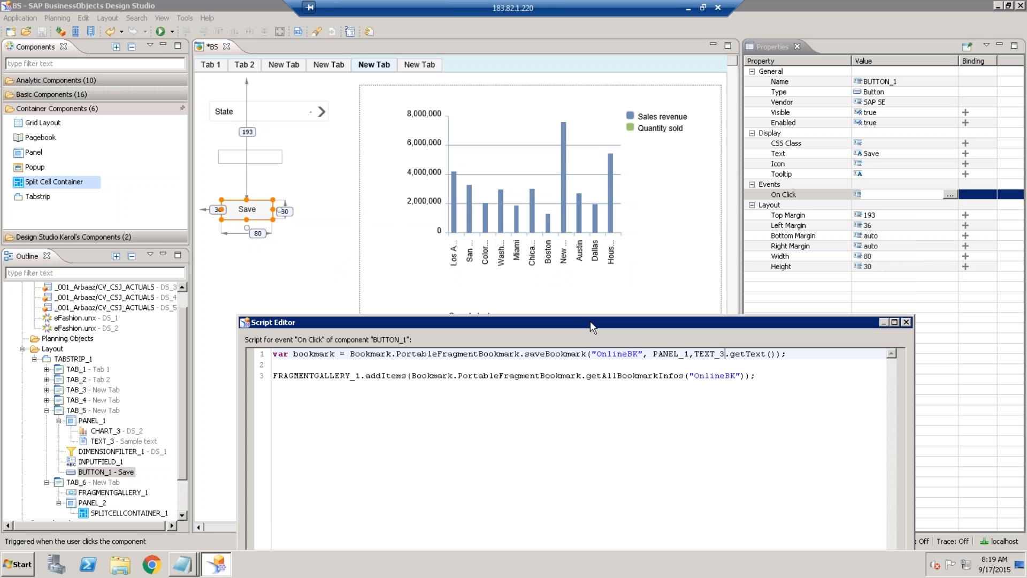
pyautogui.moveTo(590, 325); pyautogui.dragTo(591, 354)
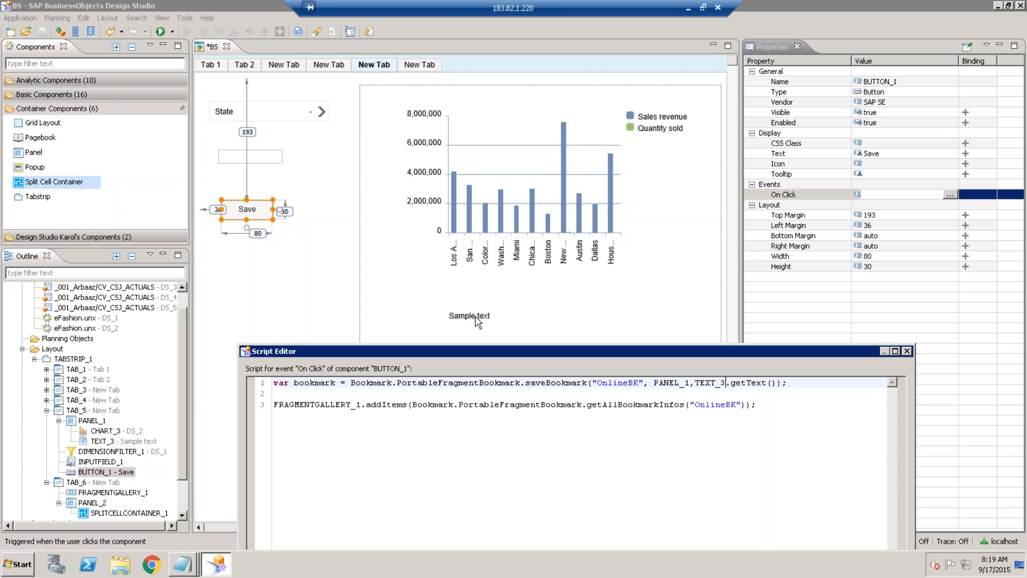
pyautogui.doubleClick(424, 171)
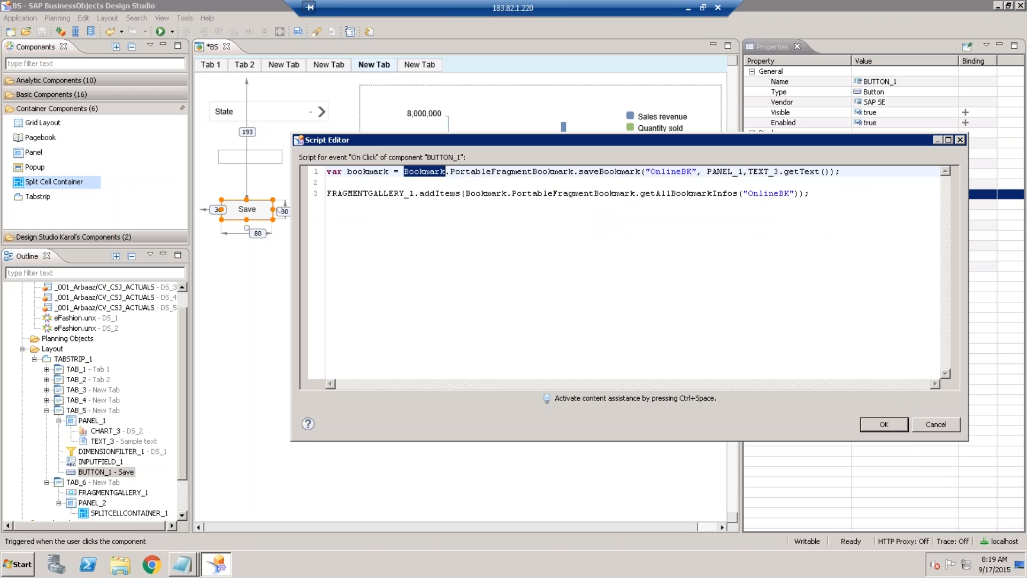
pyautogui.doubleClick(724, 171)
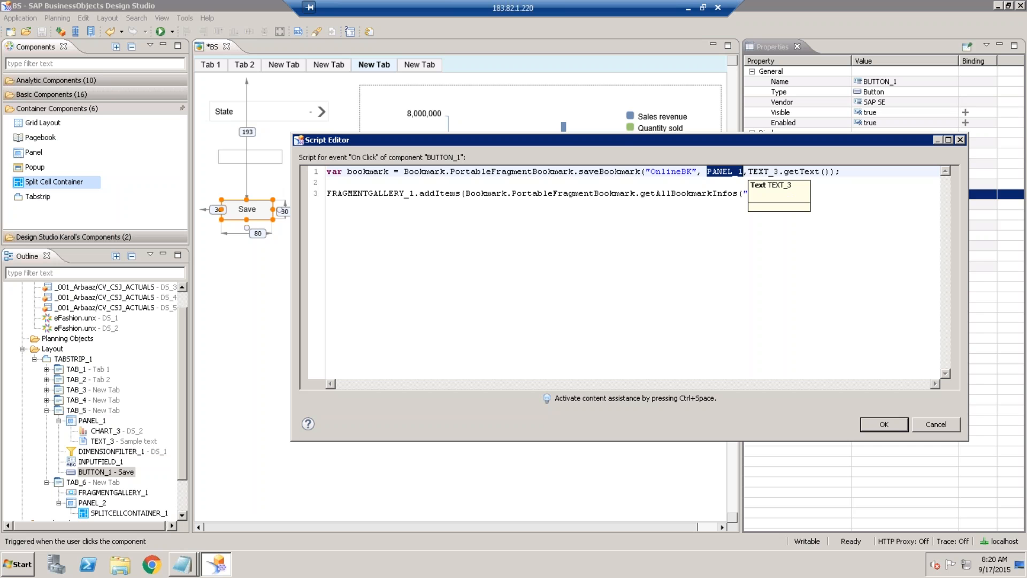
pyautogui.doubleClick(369, 193)
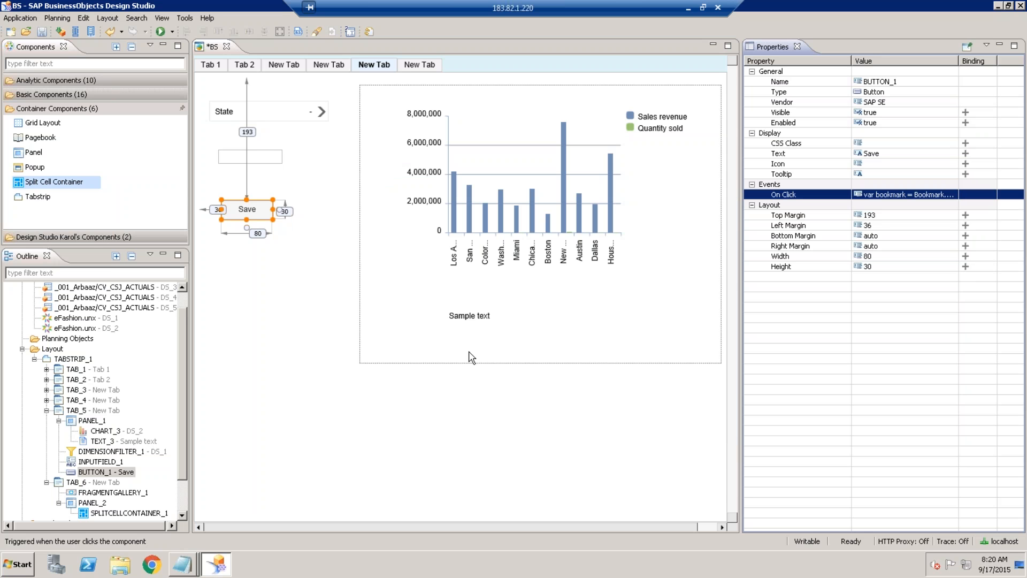
# Step: Set the input field's On Change script to TEXT_3.setText(INPUTFIELD_1.getValue()); using the statement kept in Notepad
pyautogui.click(255, 160)
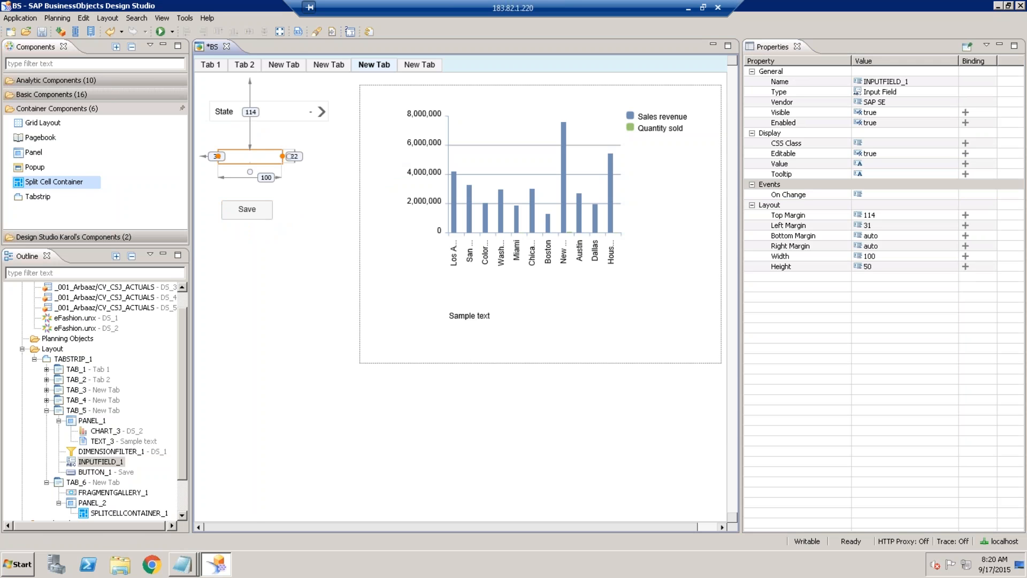
pyautogui.click(182, 563)
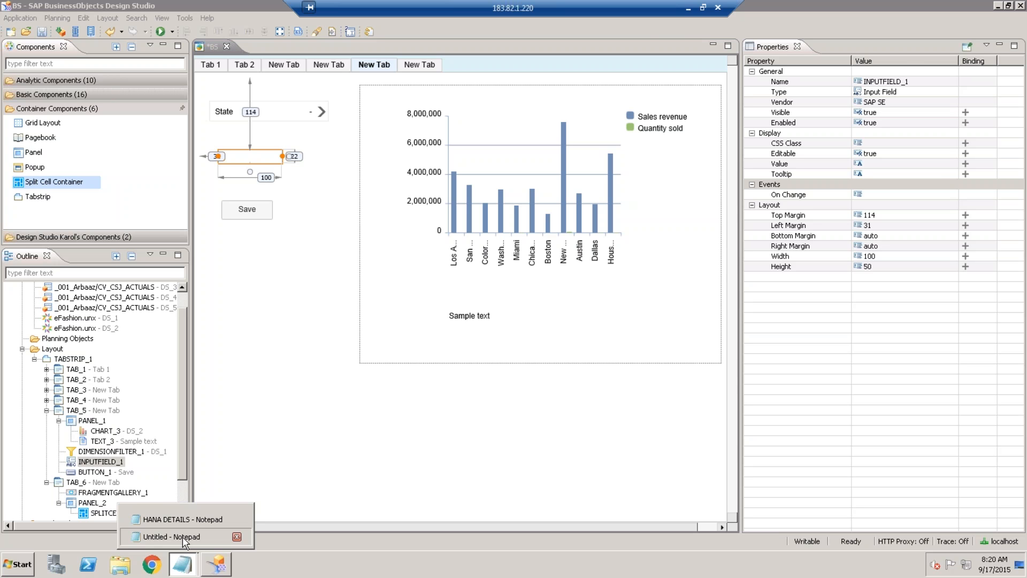
pyautogui.click(952, 195)
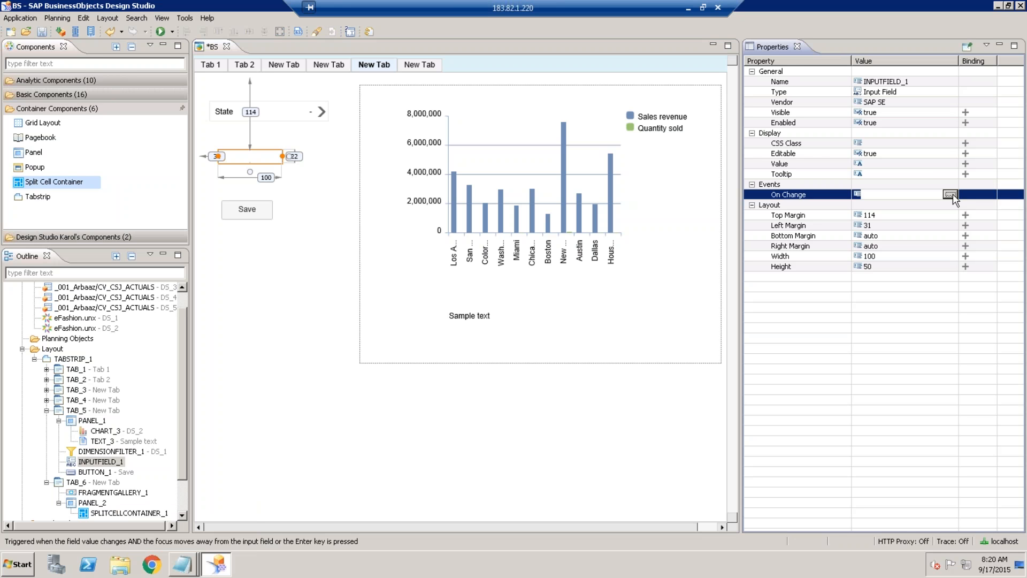
pyautogui.click(950, 195)
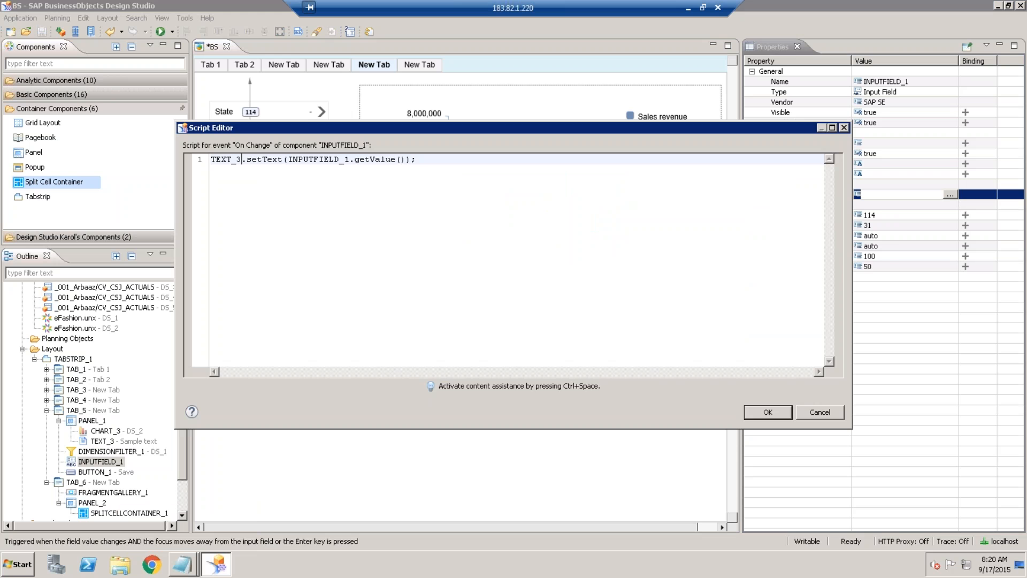
pyautogui.click(768, 412)
# Step: Run the application in a maximized browser, save the chart filtered to California and Colorado as CAL, and open the gallery tab
pyautogui.hotkey('ctrl', 'r')
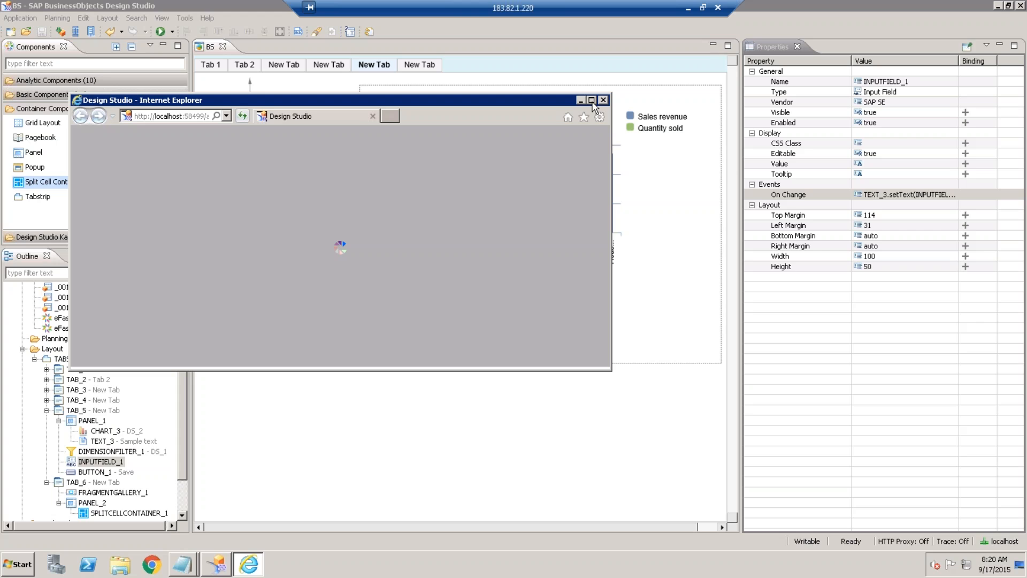
pyautogui.click(592, 101)
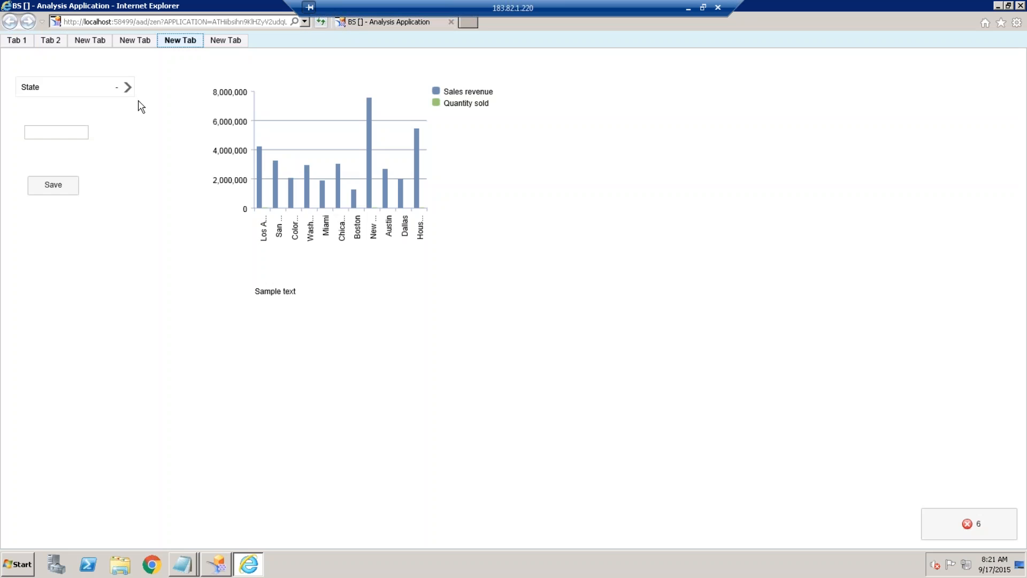
pyautogui.click(225, 41)
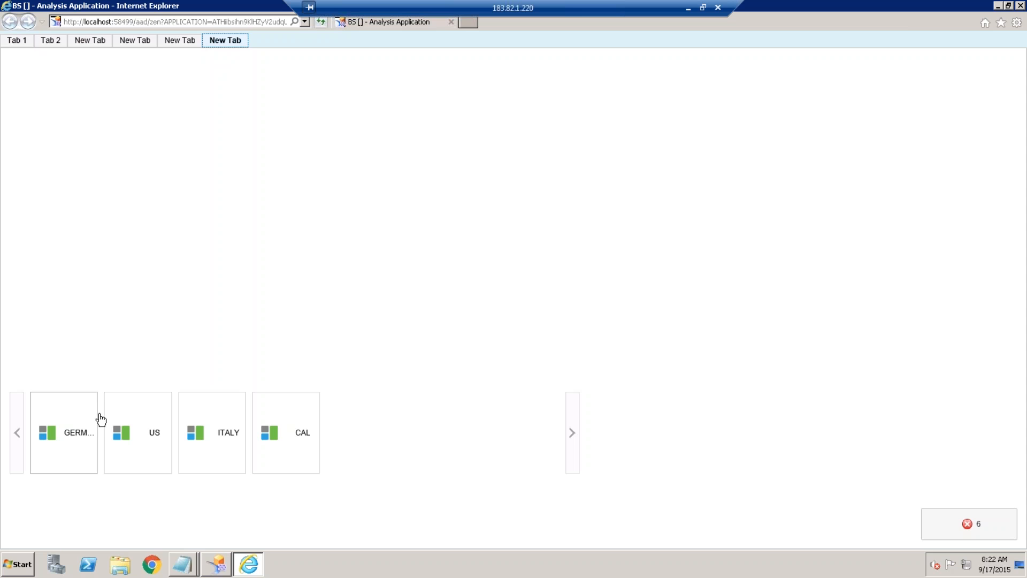
# Step: Filter the fifth tab's chart to the state DC, save it as fragment DC, and return to the gallery tab
pyautogui.click(183, 41)
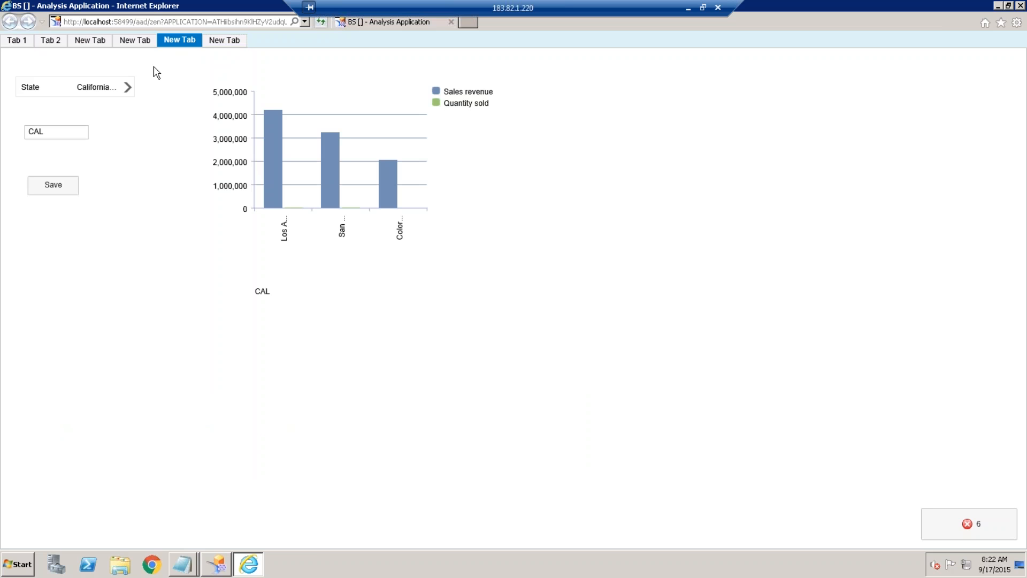
pyautogui.click(100, 122)
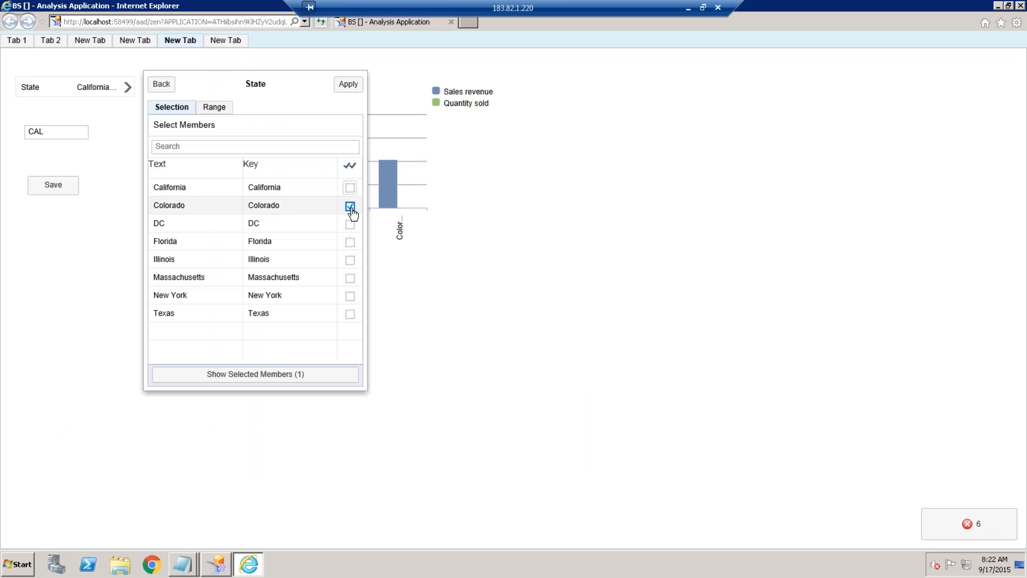
pyautogui.click(350, 223)
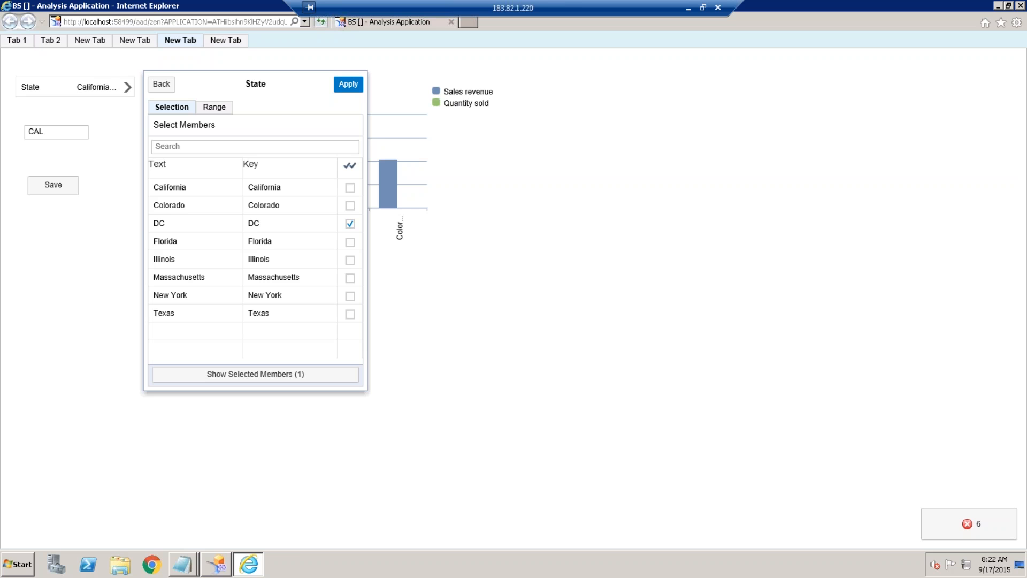
pyautogui.click(348, 83)
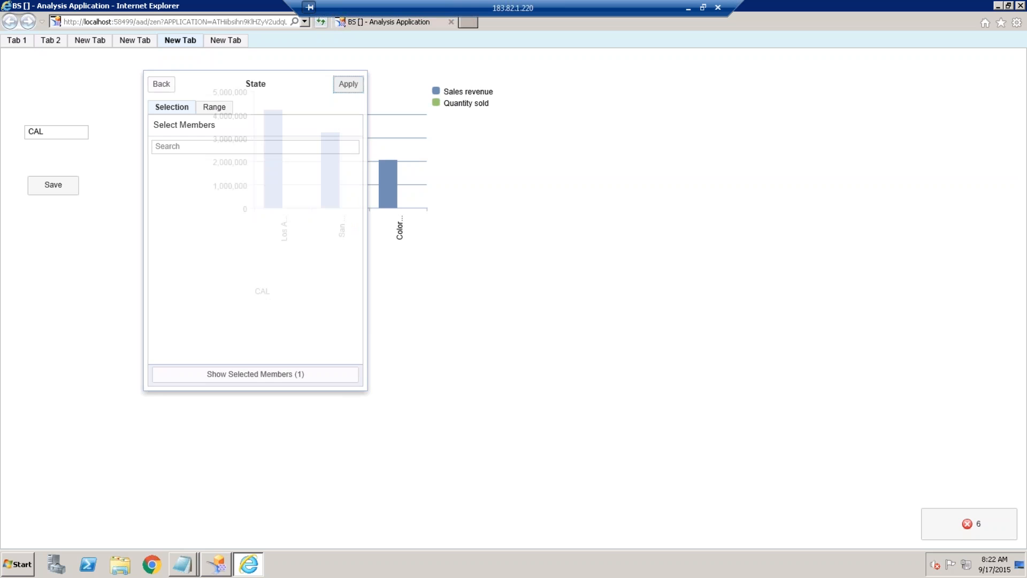
pyautogui.click(225, 40)
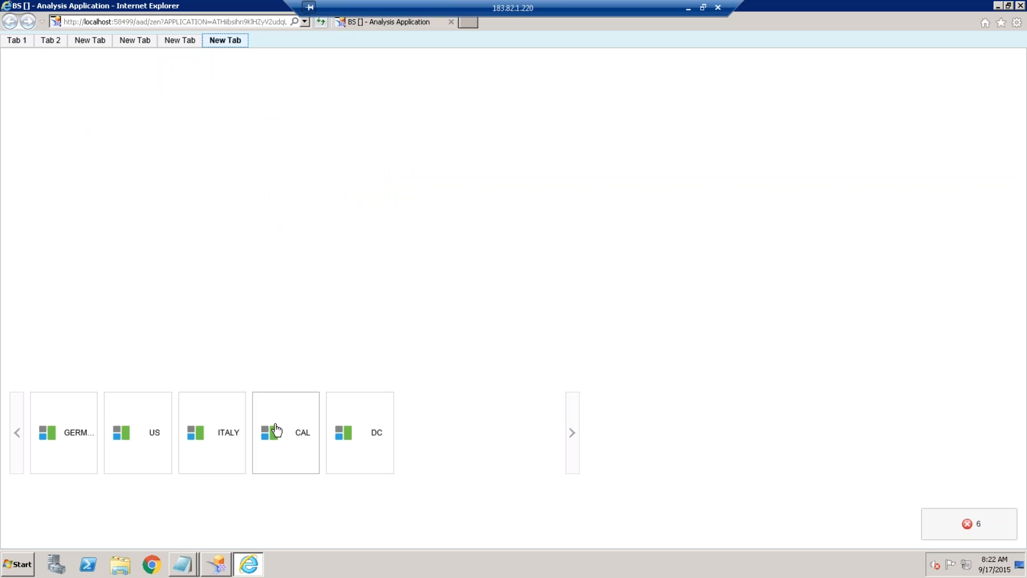
# Step: Place the CAL and DC fragments from the gallery side by side in the split cell container
pyautogui.click(276, 429)
pyautogui.moveTo(235, 336); pyautogui.dragTo(84, 116)
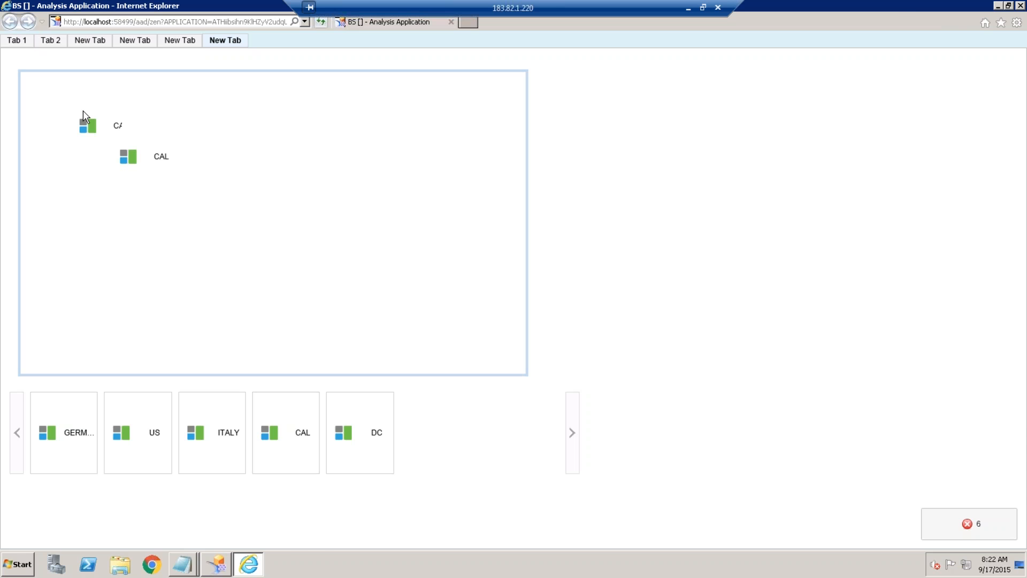
pyautogui.moveTo(84, 116); pyautogui.dragTo(84, 116)
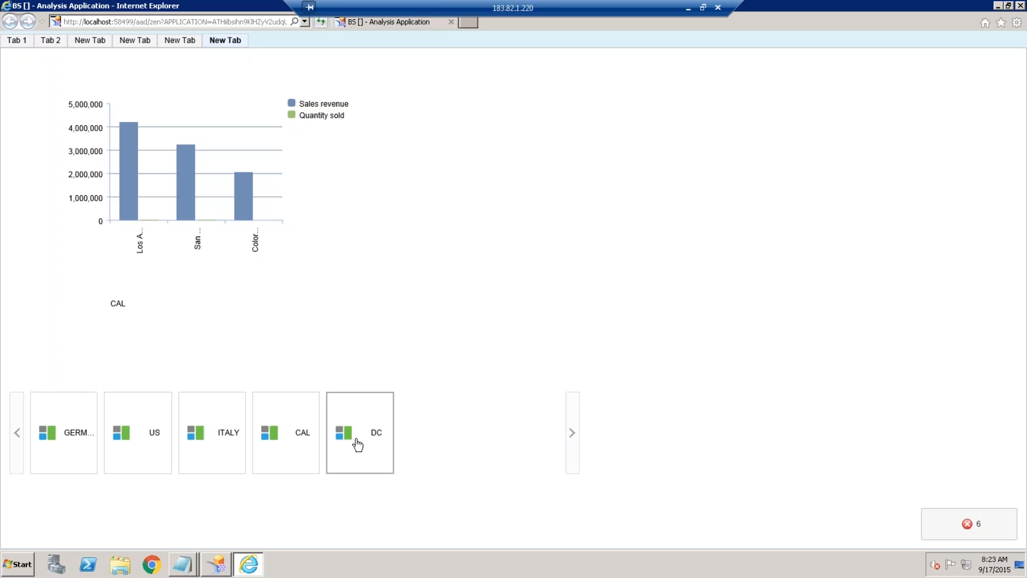
pyautogui.moveTo(357, 444); pyautogui.dragTo(460, 156)
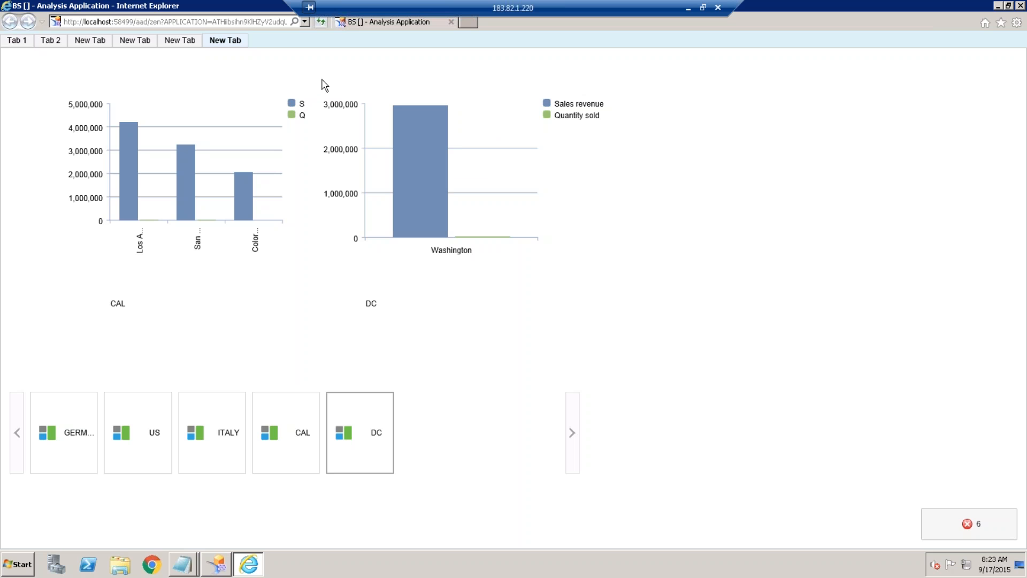
# Step: Move the divider between the two fragments to widen the CAL cell until its chart legend fits
pyautogui.moveTo(327, 79)
pyautogui.moveTo(424, 80)
pyautogui.moveTo(364, 78)
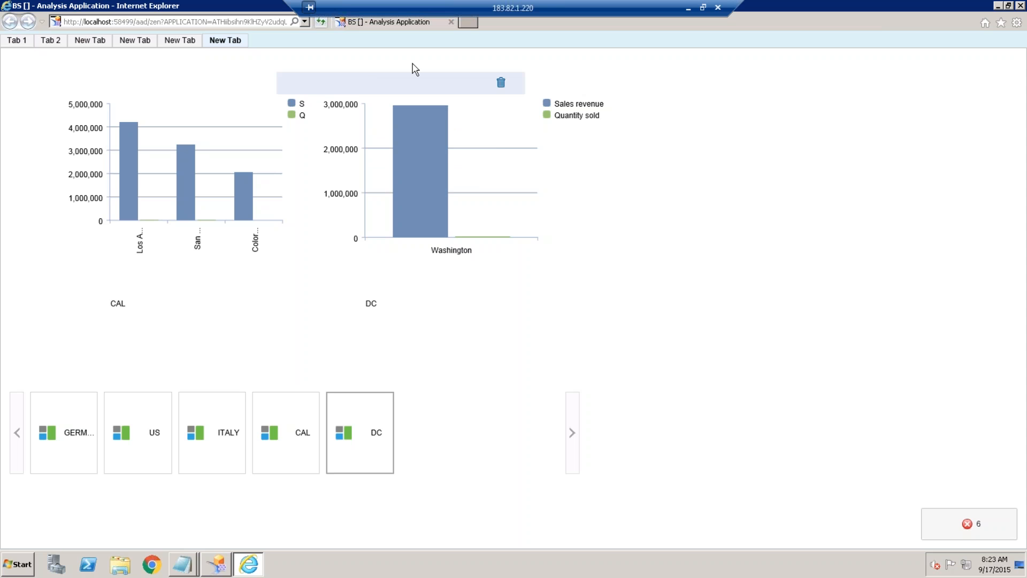
pyautogui.moveTo(415, 69); pyautogui.dragTo(617, 147)
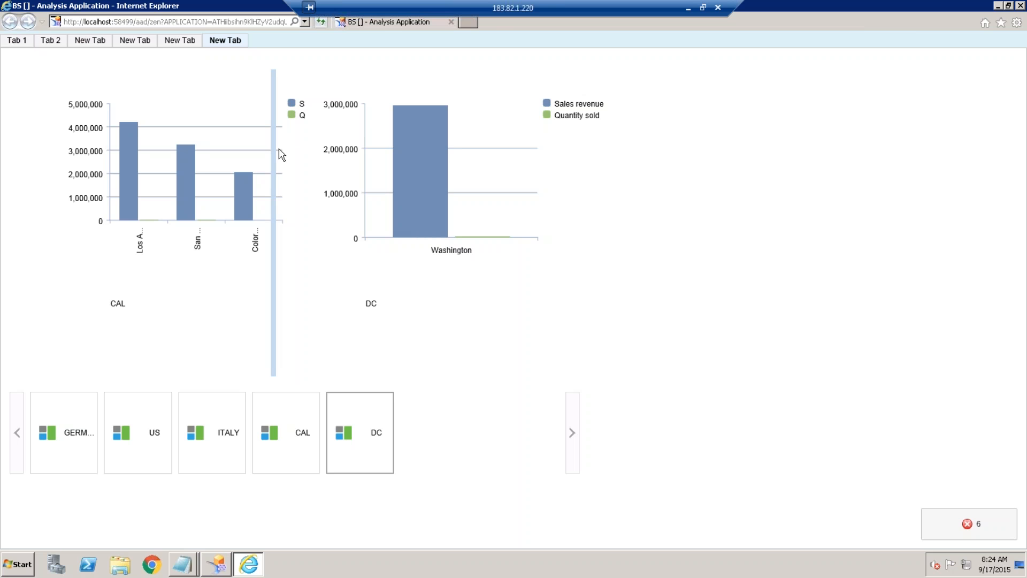
pyautogui.moveTo(290, 155); pyautogui.dragTo(303, 153)
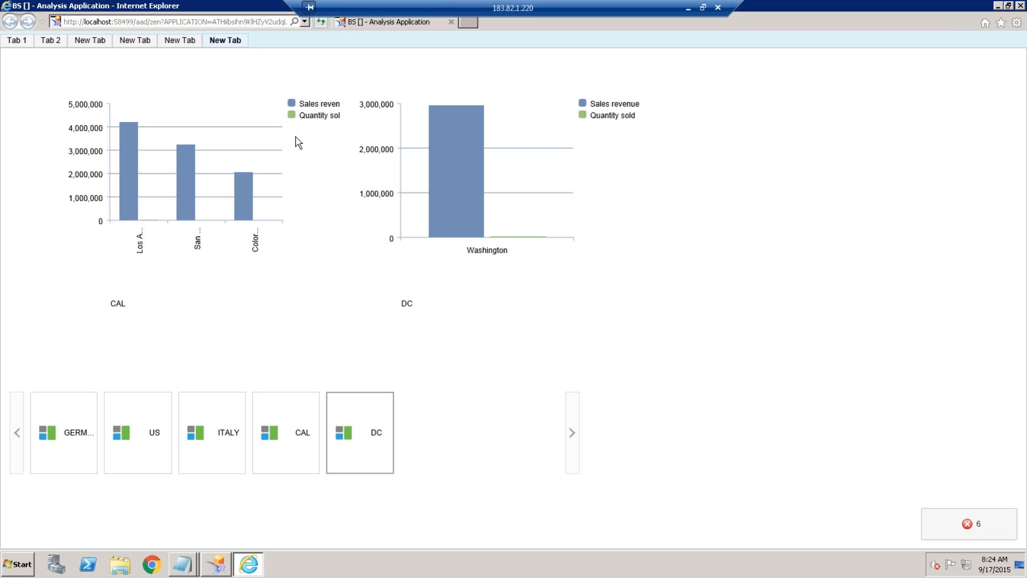
pyautogui.moveTo(305, 141); pyautogui.dragTo(337, 147)
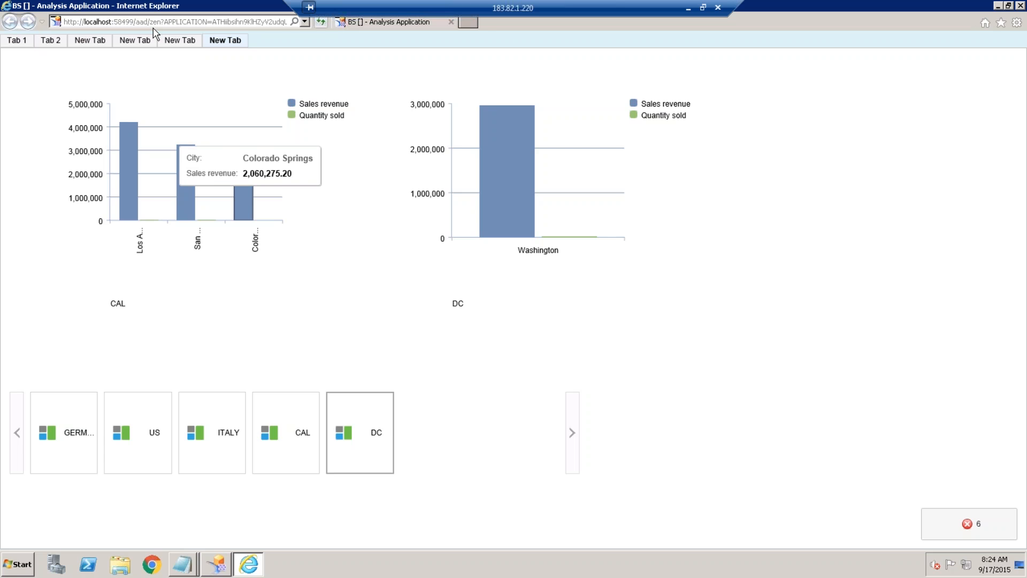
# Step: Compare the running fifth and sixth tabs with the chart and text inside PANEL_1 in Design Studio, and close the browser
pyautogui.click(178, 40)
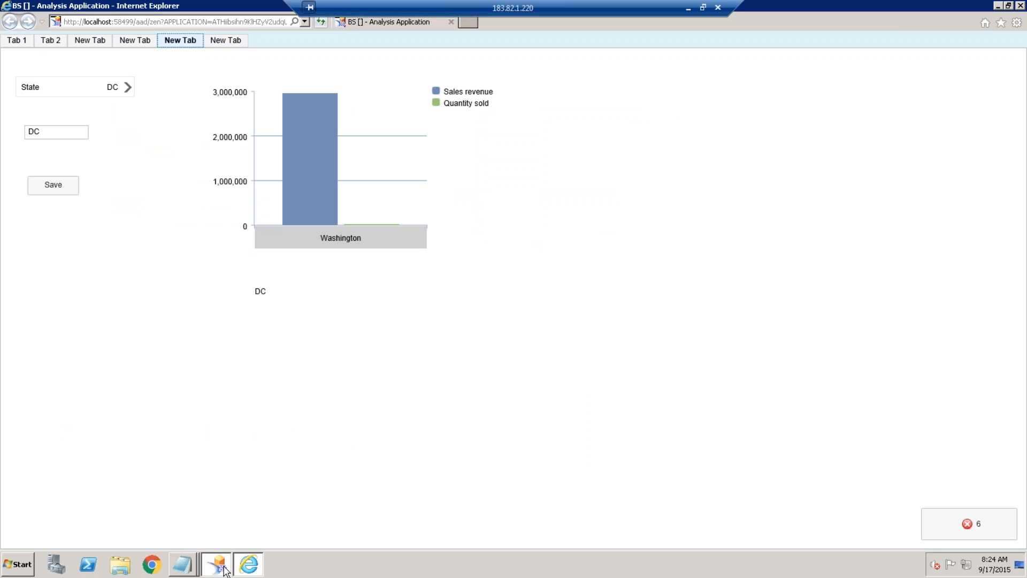
pyautogui.click(224, 571)
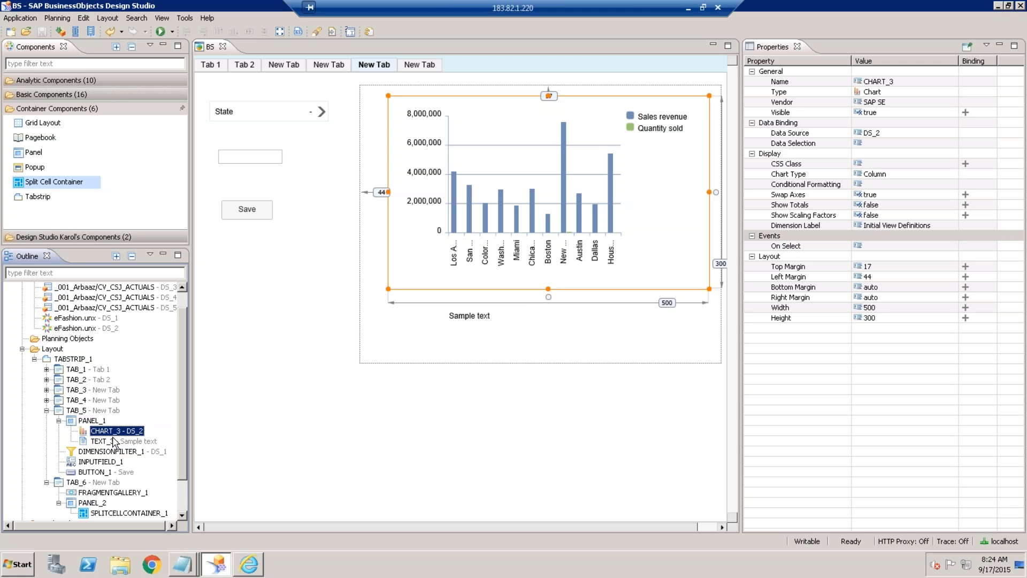
pyautogui.click(113, 440)
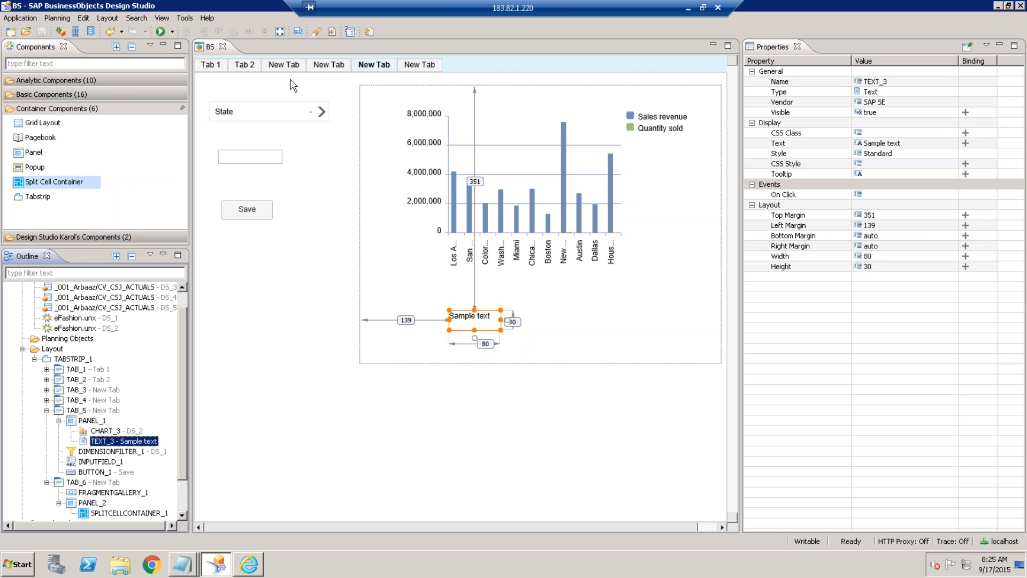
pyautogui.click(416, 70)
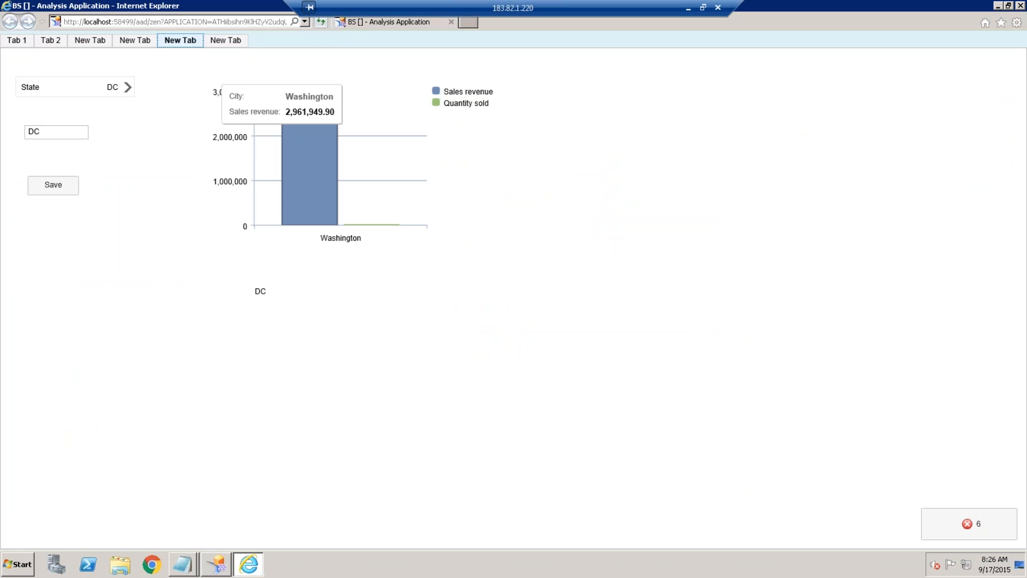
pyautogui.click(225, 40)
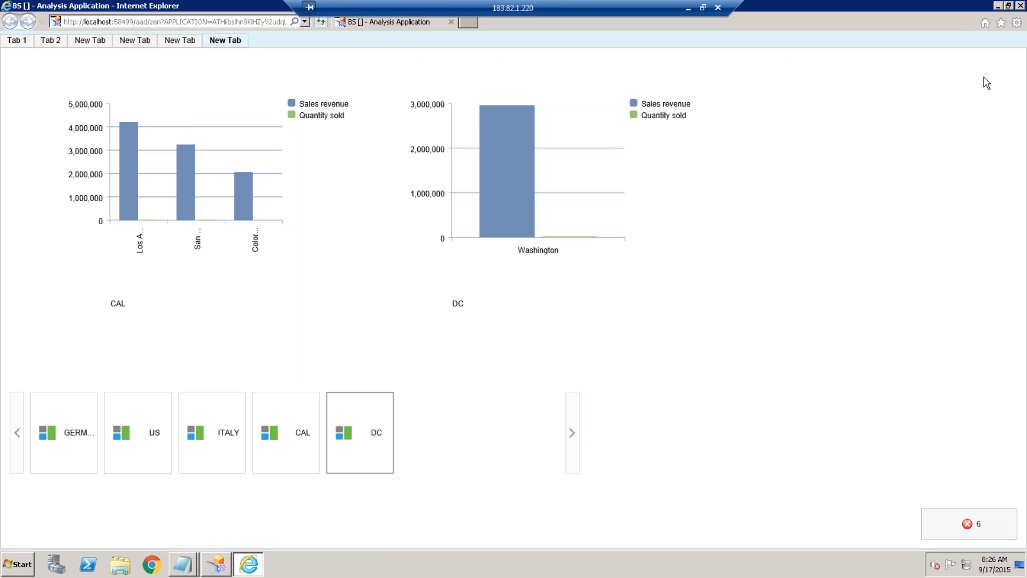
pyautogui.click(1020, 6)
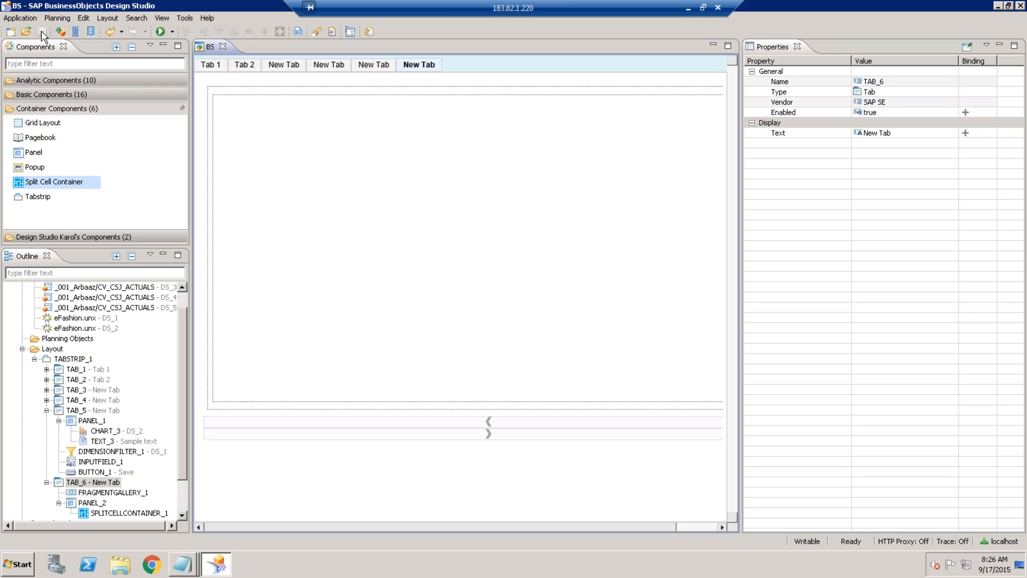
# Step: Open the fourth tab of the dashboard design and collapse the Container Components group
pyautogui.click(323, 67)
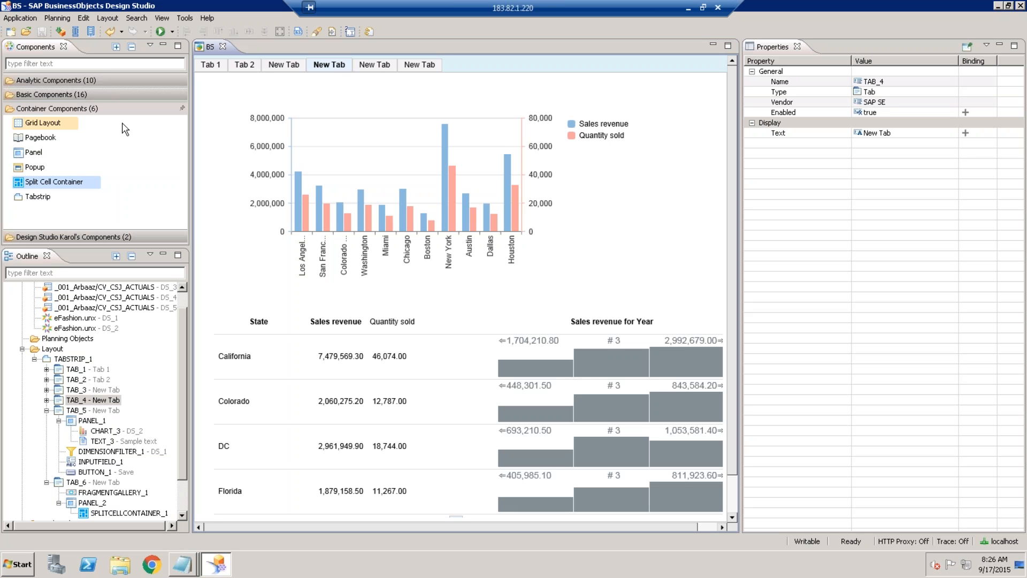
pyautogui.click(113, 108)
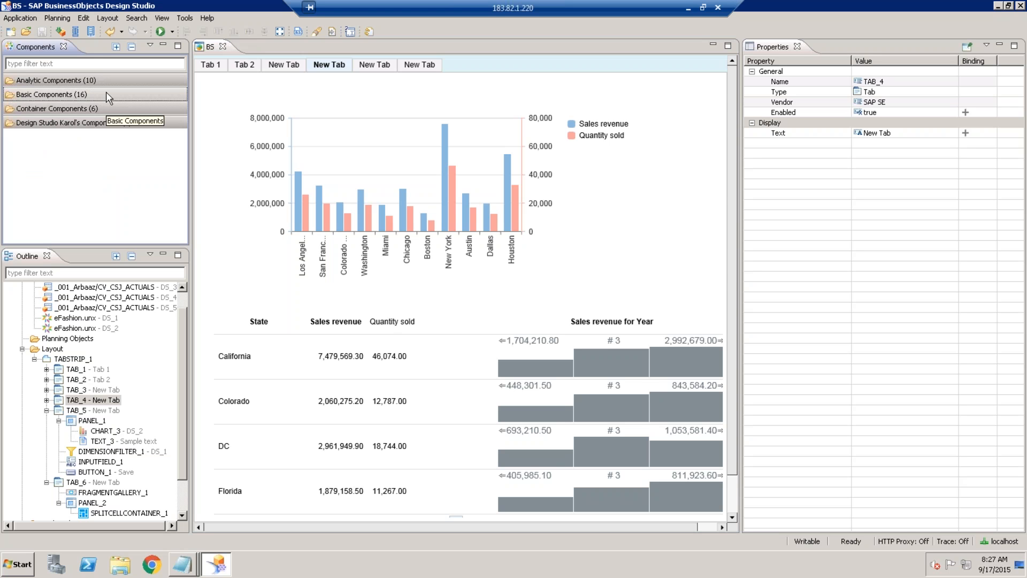